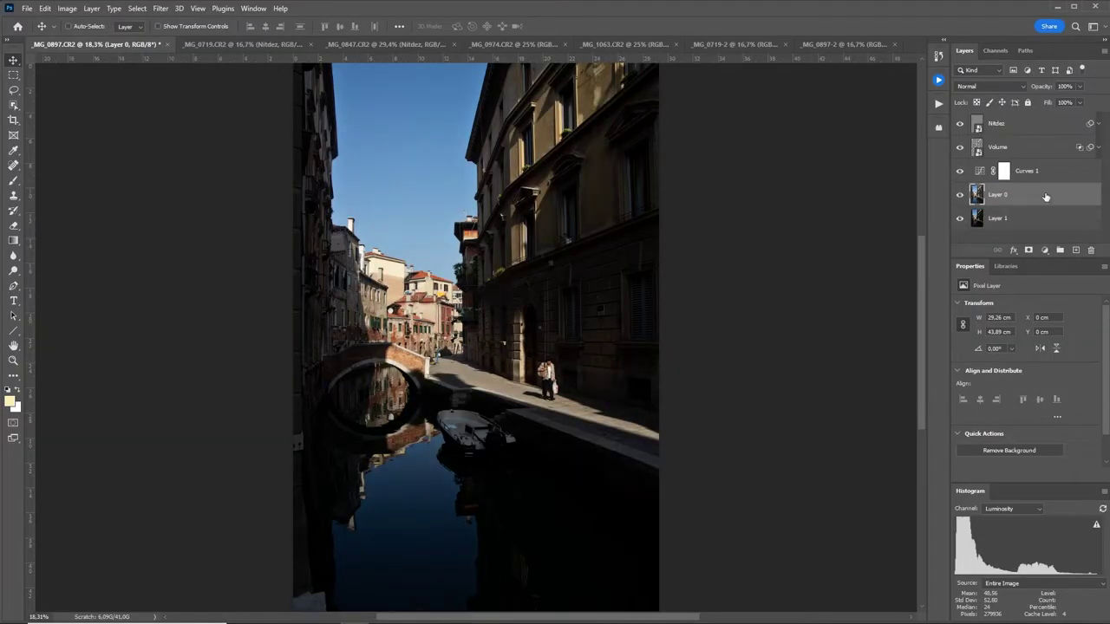
Compare the edited canal photo with the original by repeatedly showing Layer 1 alone and restoring the other layers
alt+click(959, 219)
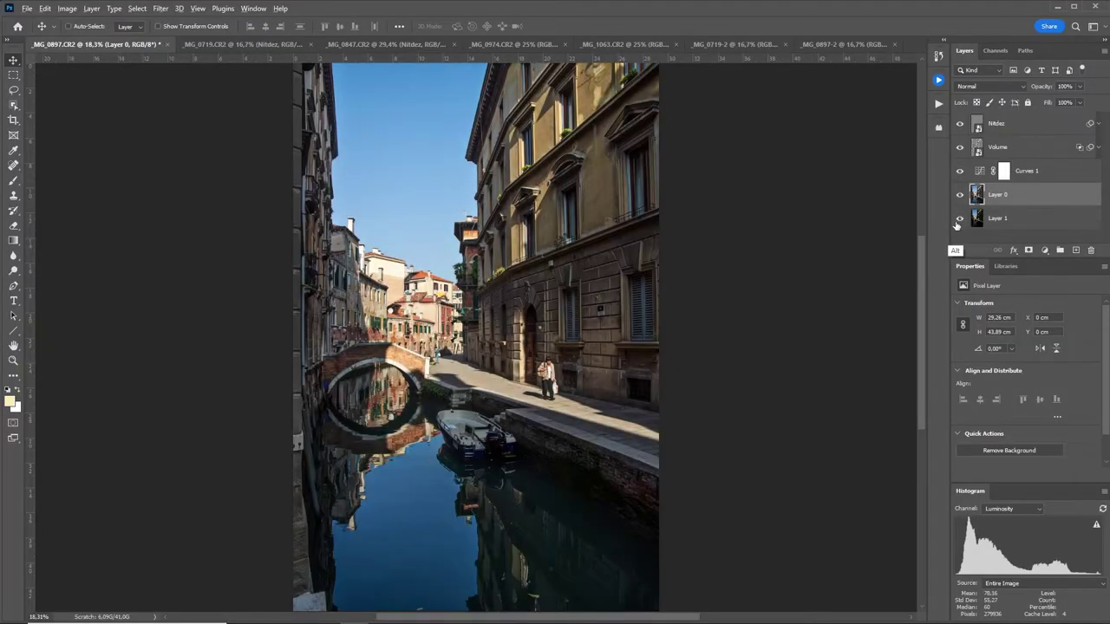
alt+click(958, 218)
alt+click(958, 218)
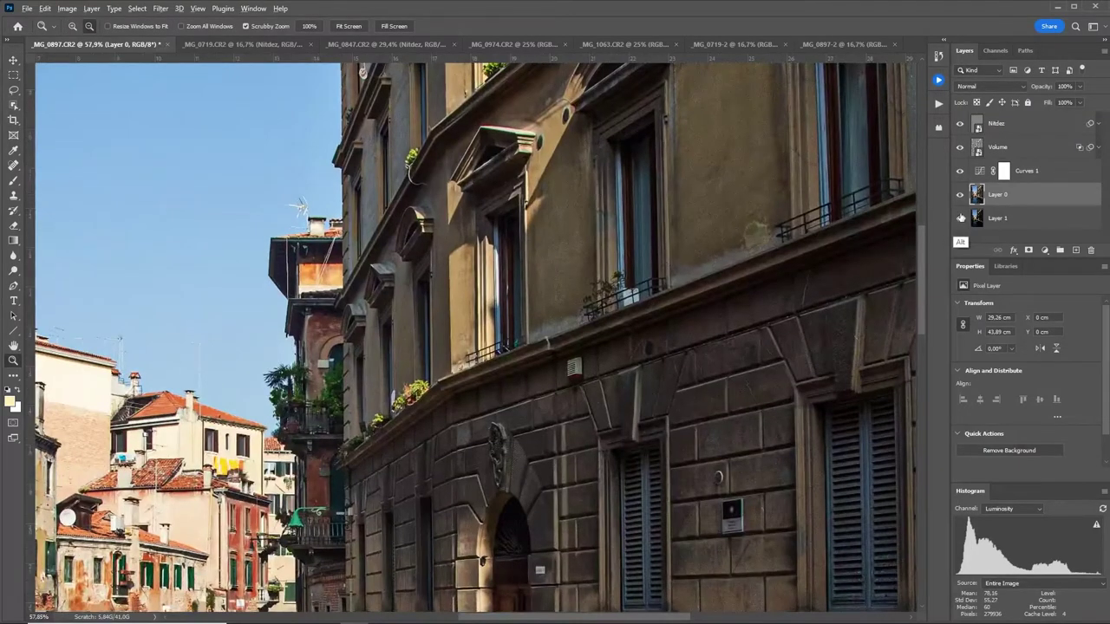
alt+click(960, 219)
alt+click(960, 219)
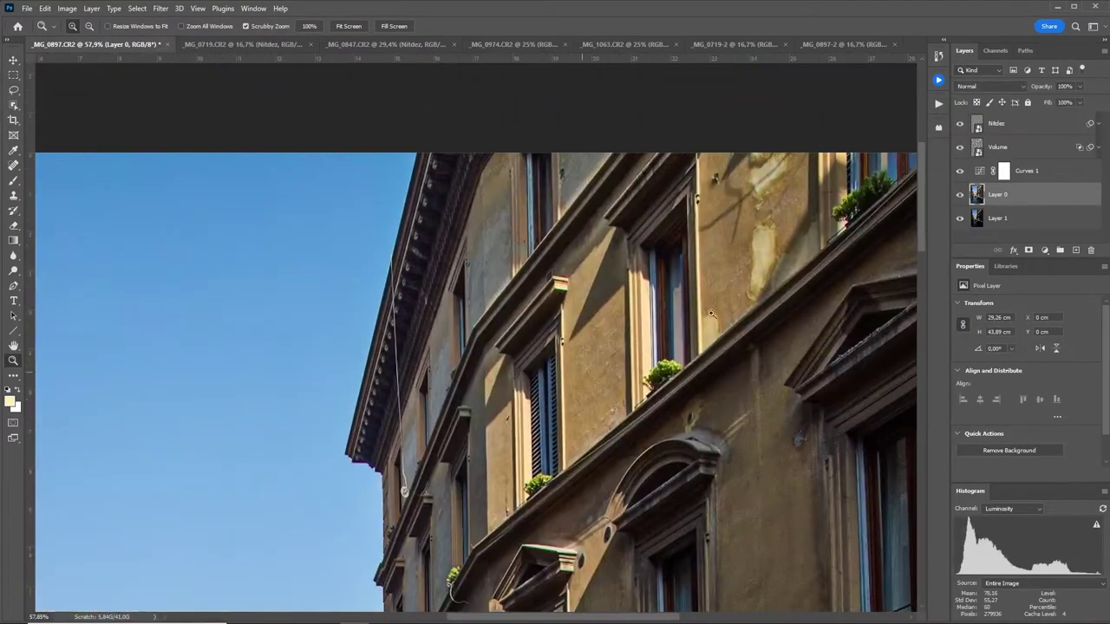
alt+click(960, 221)
alt+click(961, 221)
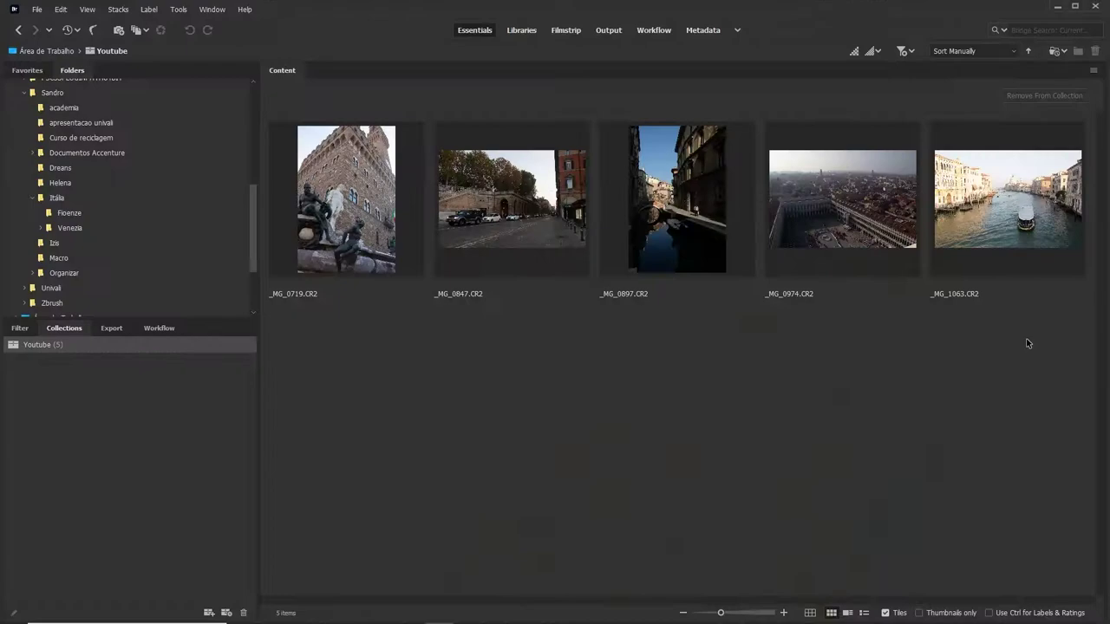
Open all five CR2 photos of the Youtube collection together in Camera Raw and hide the filmstrip
drag(1025, 339, 382, 208)
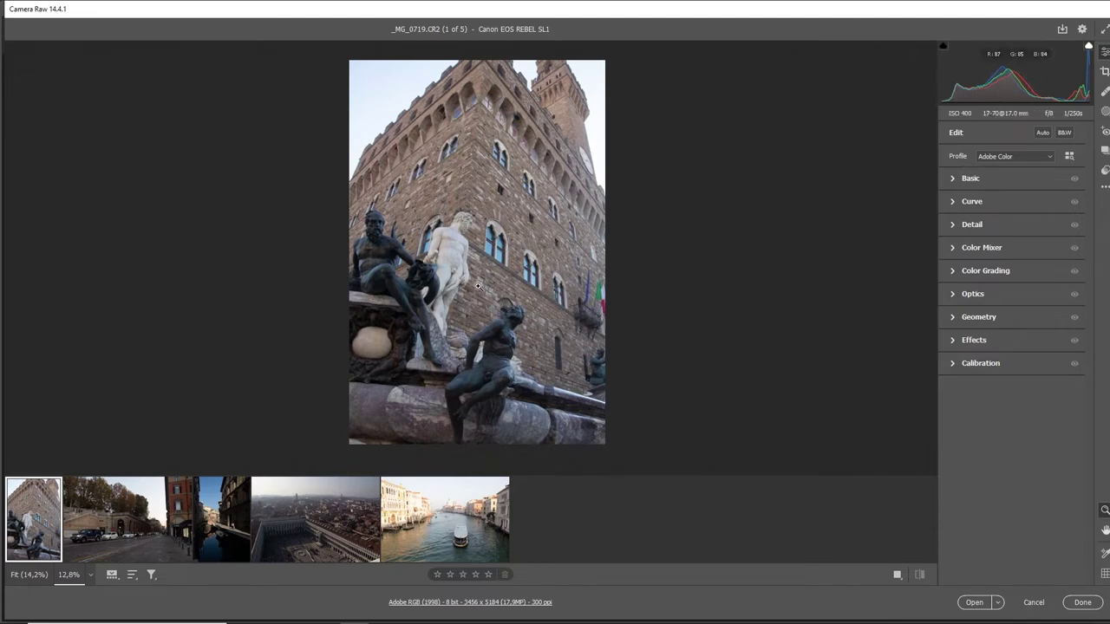
click(111, 579)
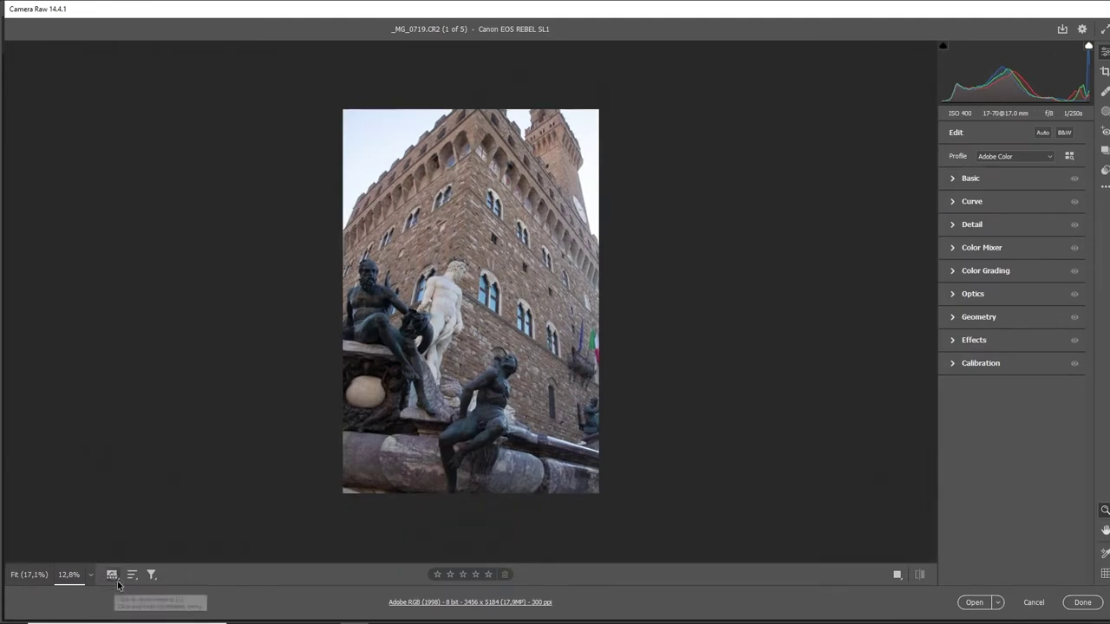
drag(493, 272, 549, 250)
mouse_move(565, 320)
mouse_down()
mouse_move(533, 330)
mouse_move(546, 320)
mouse_up()
Turn on the shadow and highlight clipping warnings for _MG_0719.CR2
click(944, 46)
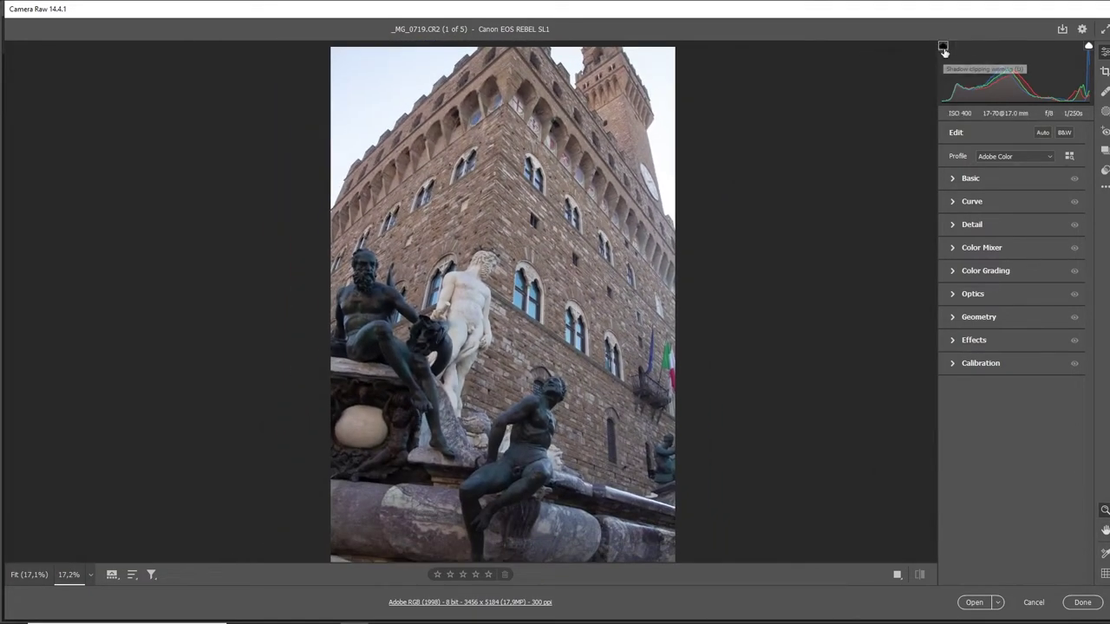
click(1089, 47)
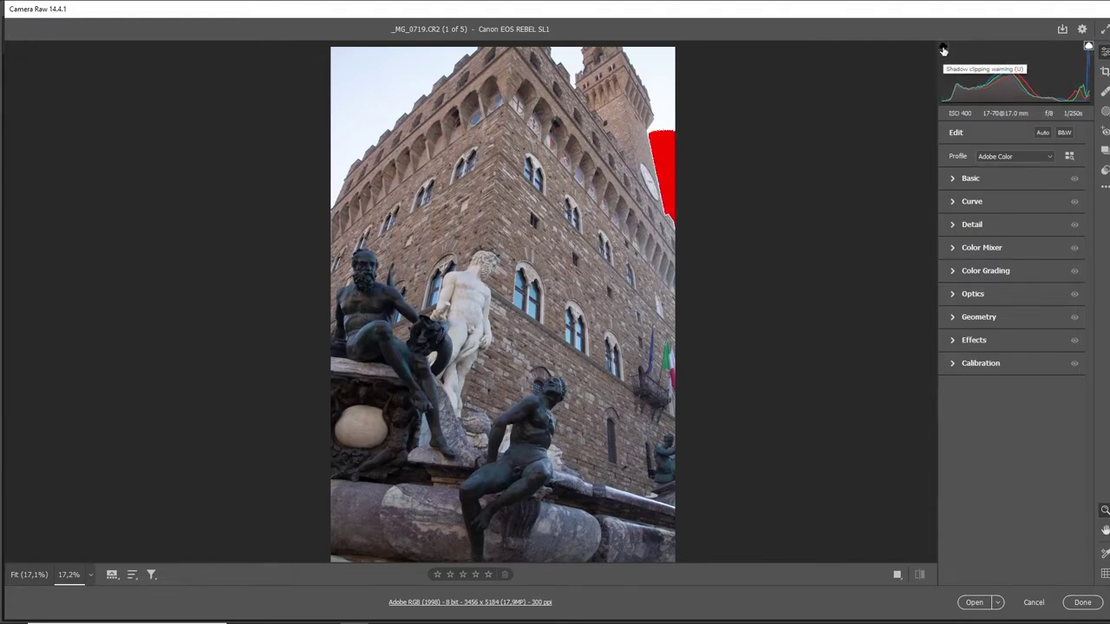
click(1088, 47)
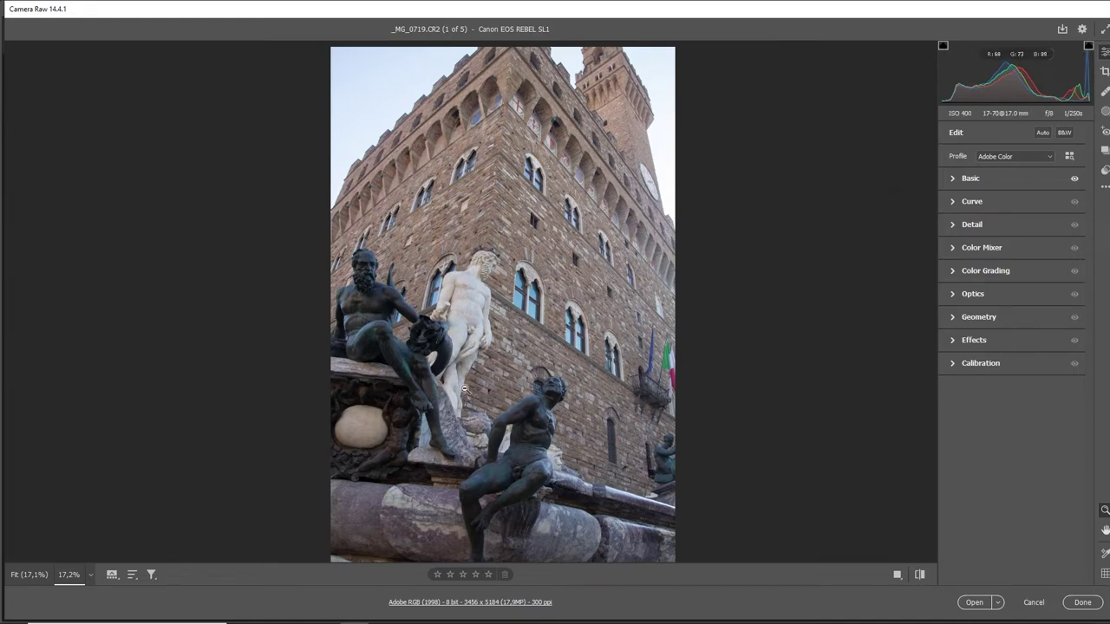
Raise the Shadows of the palace and statues photo to +35 directly in the histogram
drag(974, 78, 995, 78)
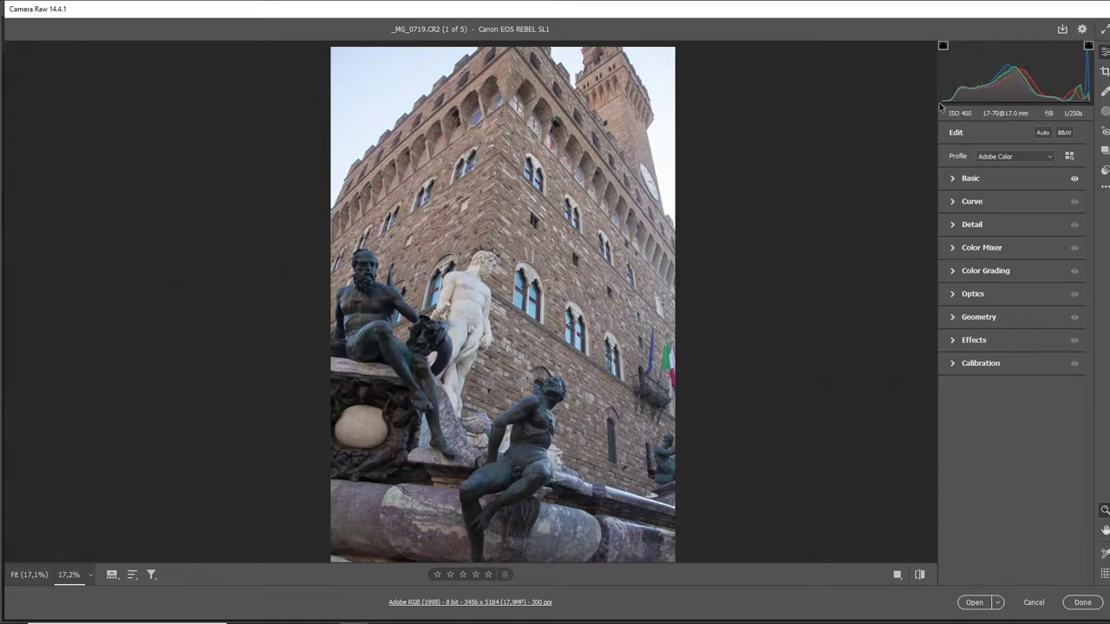
drag(976, 78, 987, 78)
drag(503, 199, 535, 201)
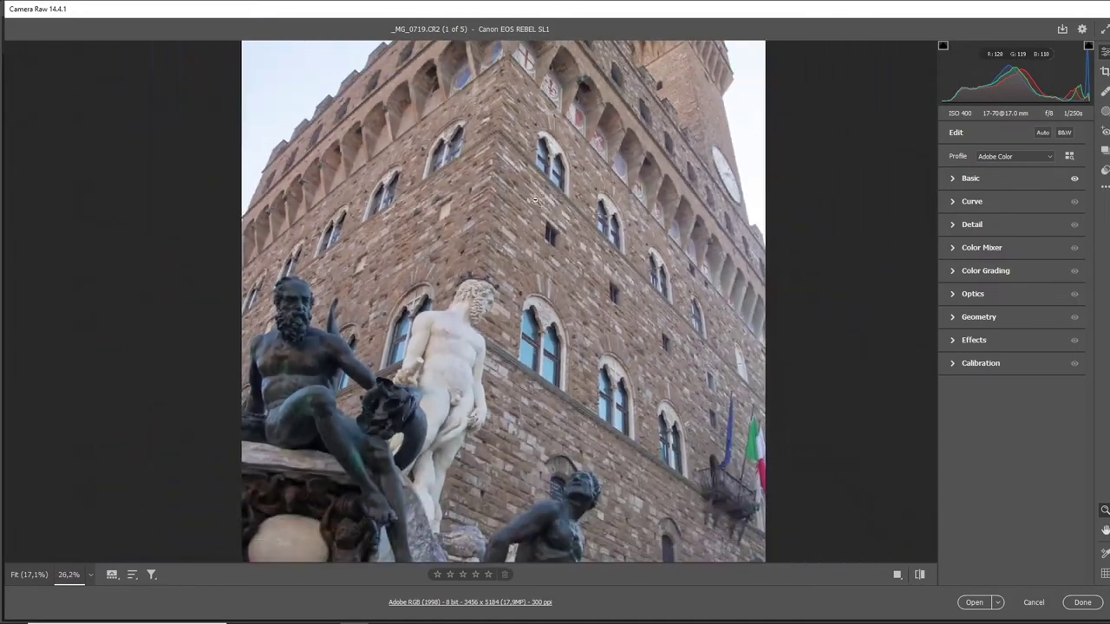
drag(553, 282, 390, 284)
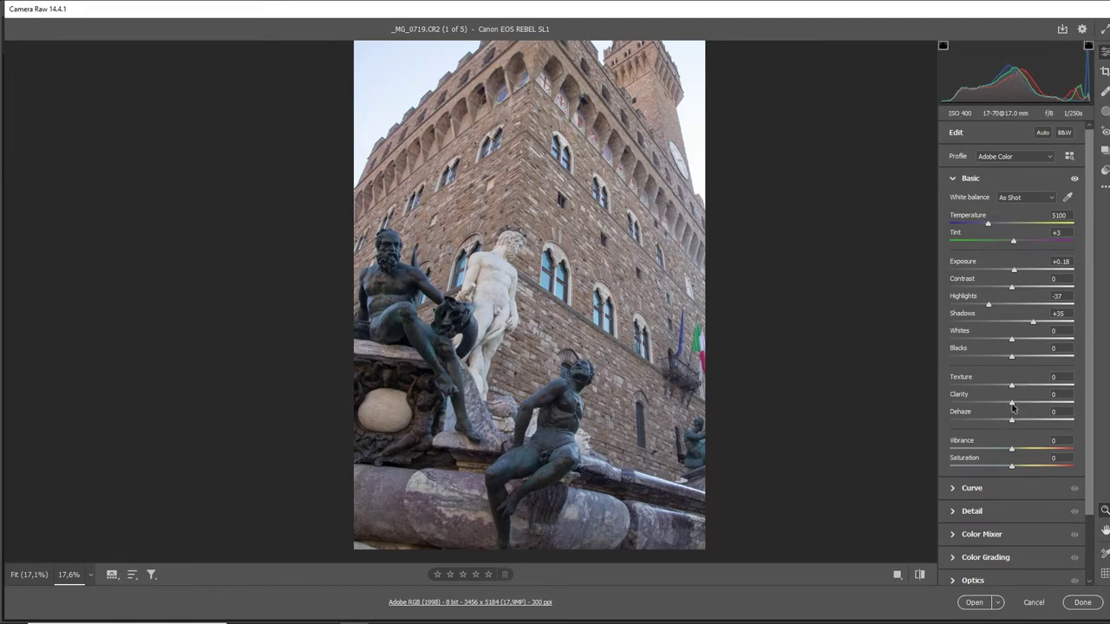
Set the palace photo's Clarity to +28 and Texture to +33 to bring out the stone detail
drag(1013, 404, 1029, 407)
scroll(547, 219, up, 5)
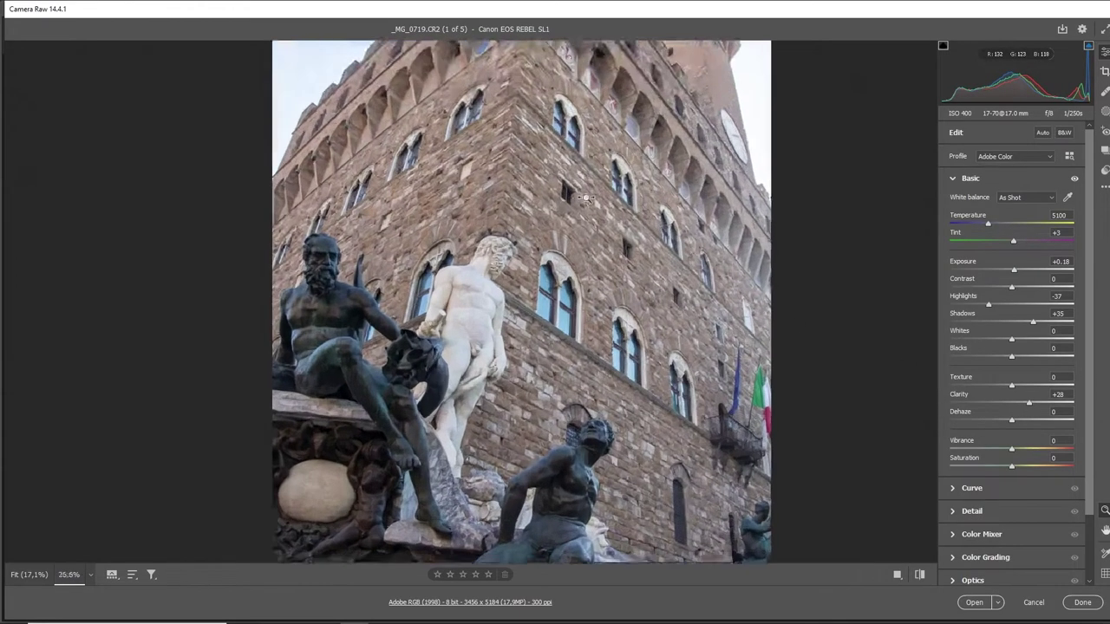
scroll(909, 377, up, 5)
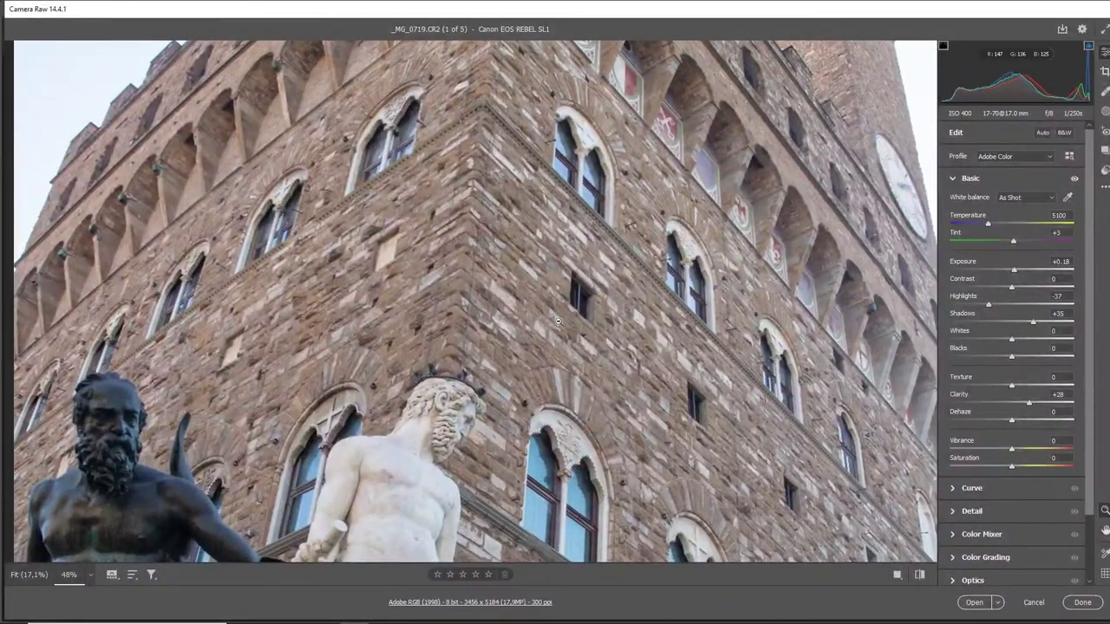
drag(1012, 385, 1028, 390)
scroll(563, 307, down, 5)
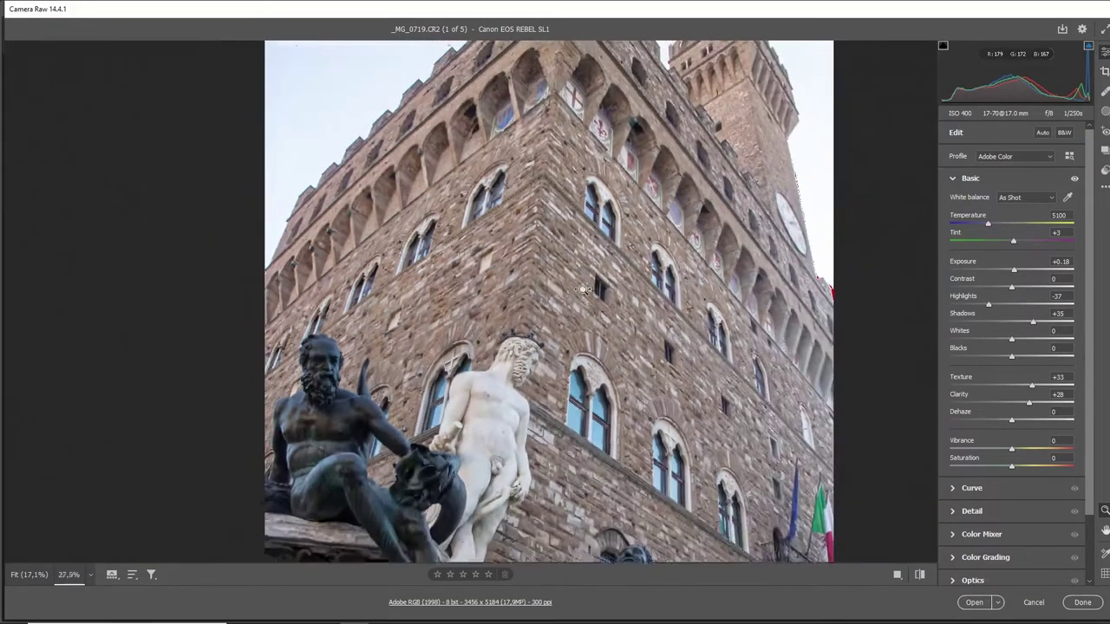
Set the palace photo's Shadows to +57 and Highlights to -72 using the histogram
key(space)
drag(452, 419, 475, 295)
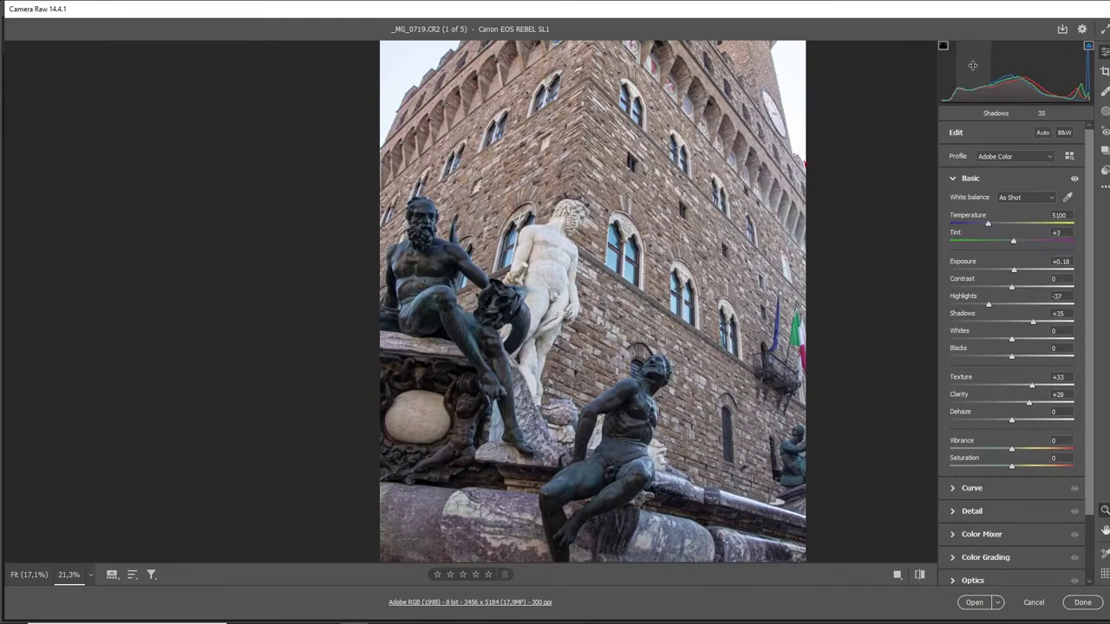
drag(975, 67, 997, 67)
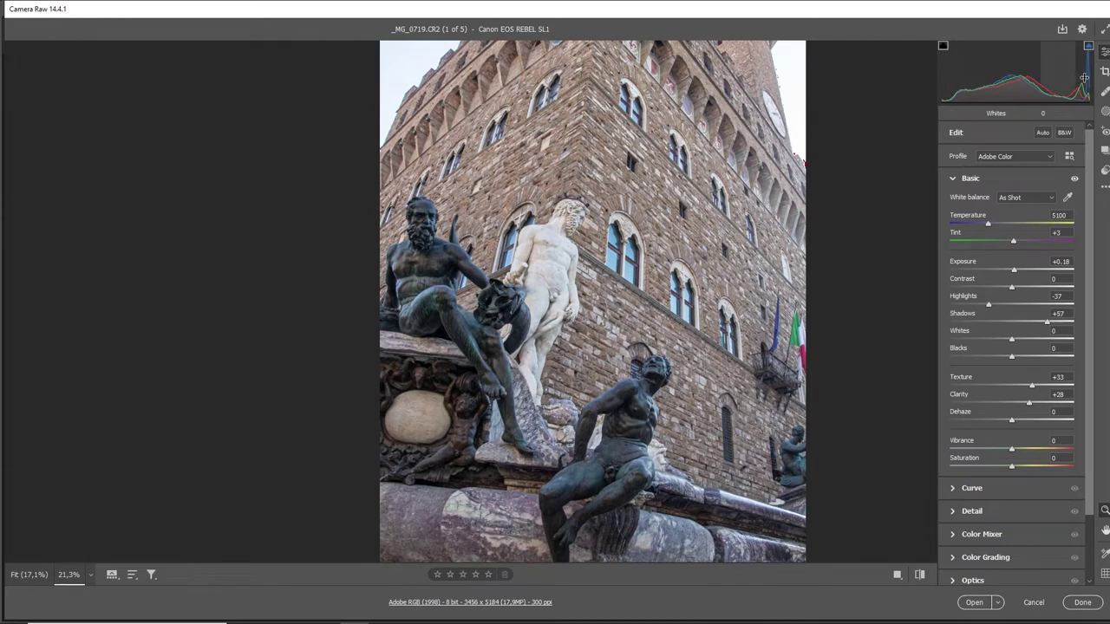
drag(1047, 69, 1027, 70)
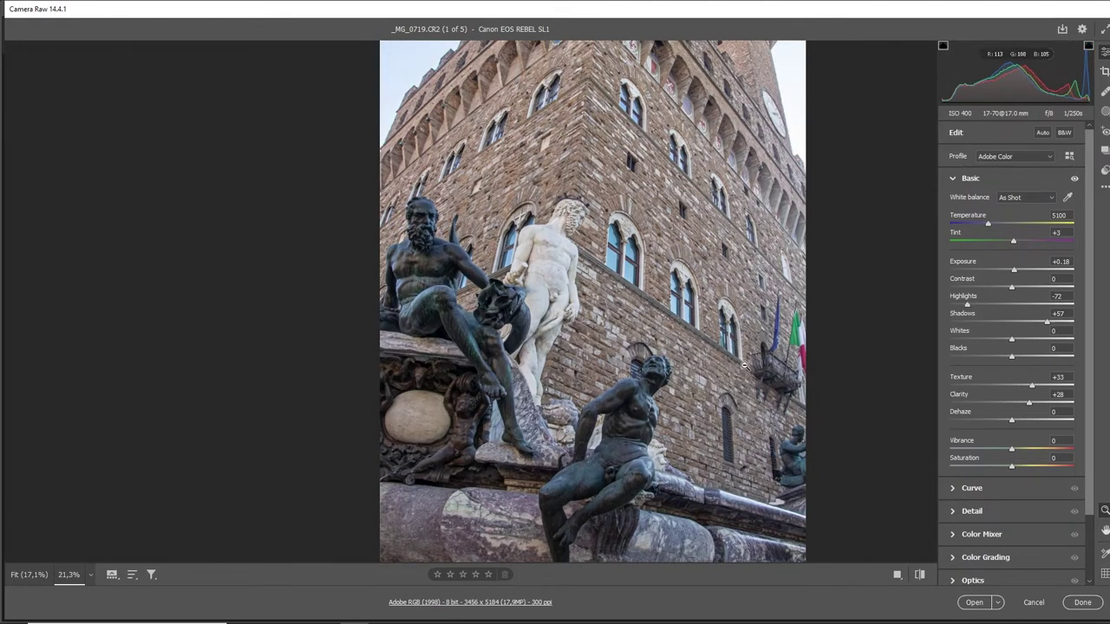
Compare the palace photo's original and edited versions by repeatedly toggling the before and after view
key(backslash)
key(backslash)
key(backslash)
key(backslash)
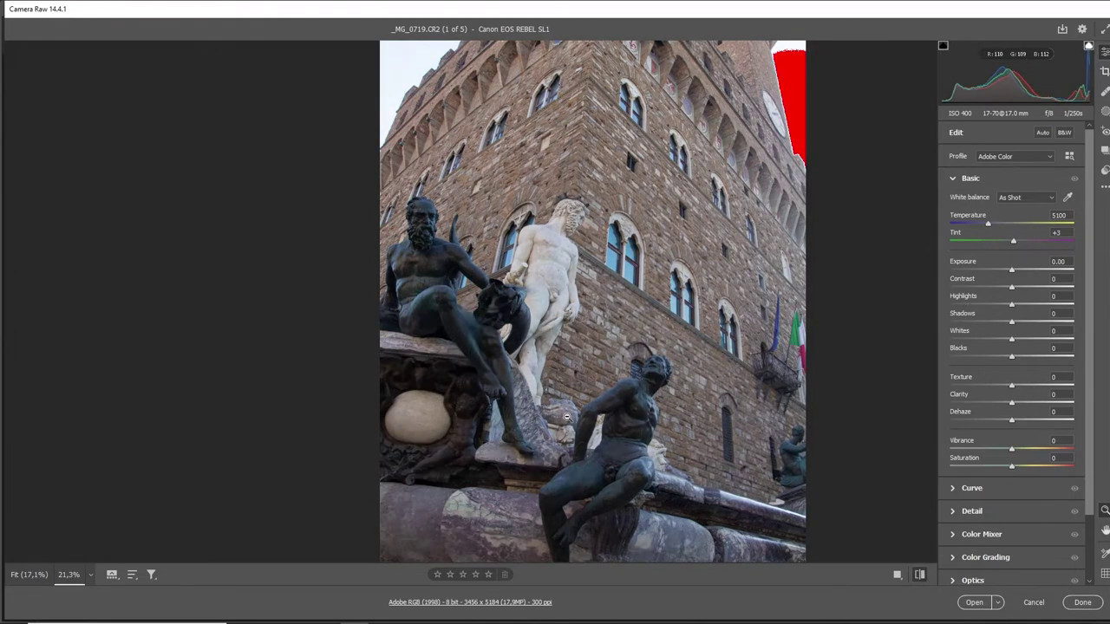
key(backslash)
key(backslash)
key(backslash)
key(backslash)
key(backslash)
key(backslash)
key(backslash)
key(backslash)
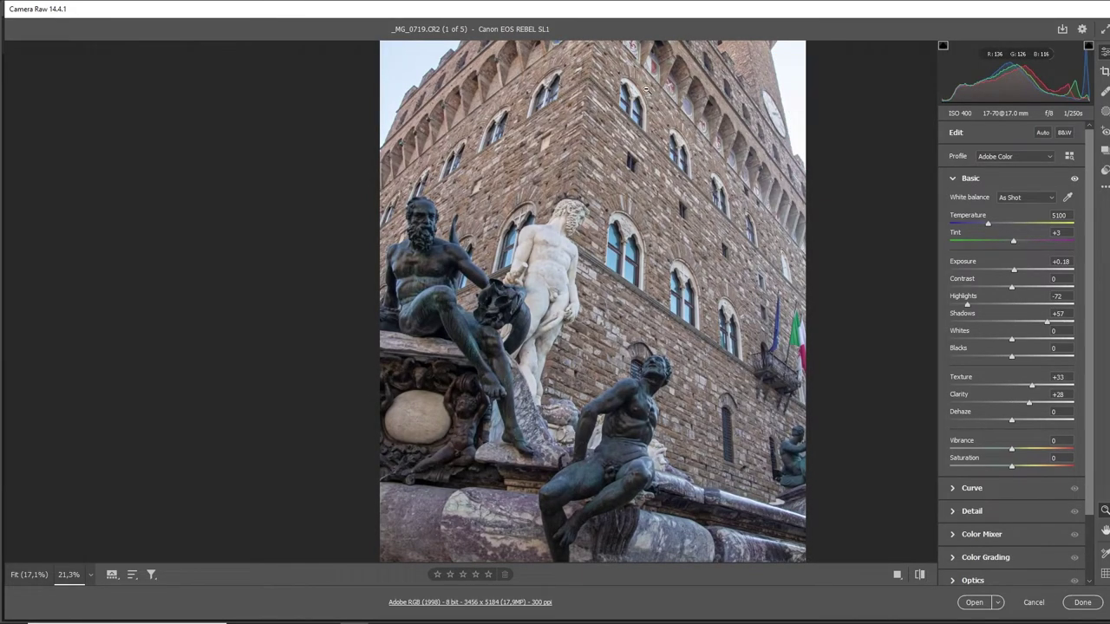
key(backslash)
key(backslash)
Show the filmstrip, switch to _MG_0847.CR2 and set Exposure to +0.31, Highlights to -54 and Shadows to +51
click(111, 575)
click(144, 520)
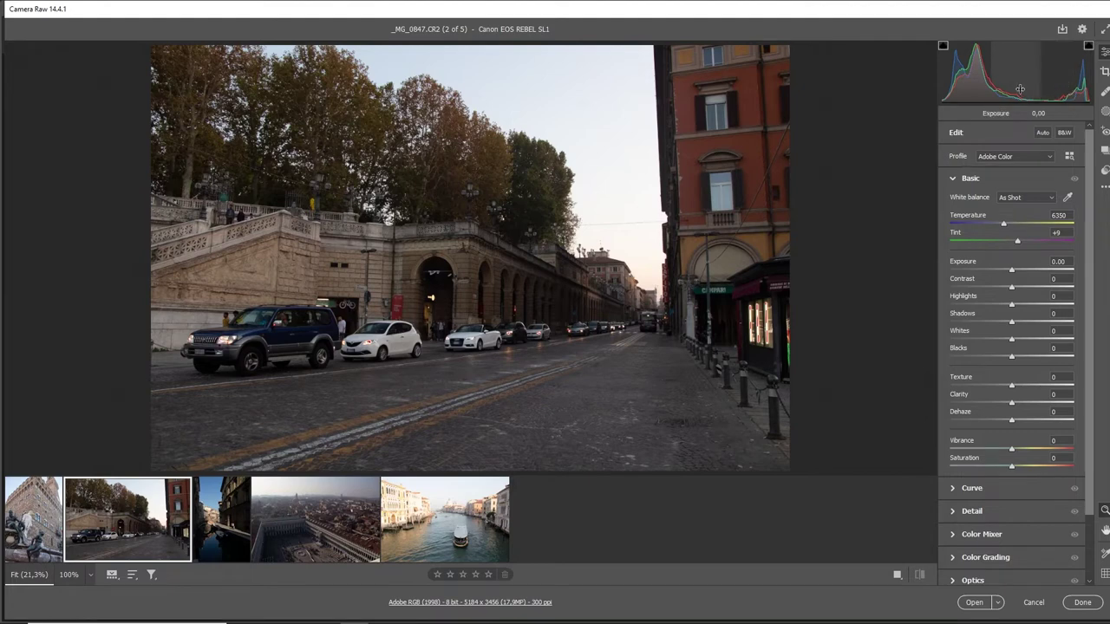
drag(1015, 79, 1022, 79)
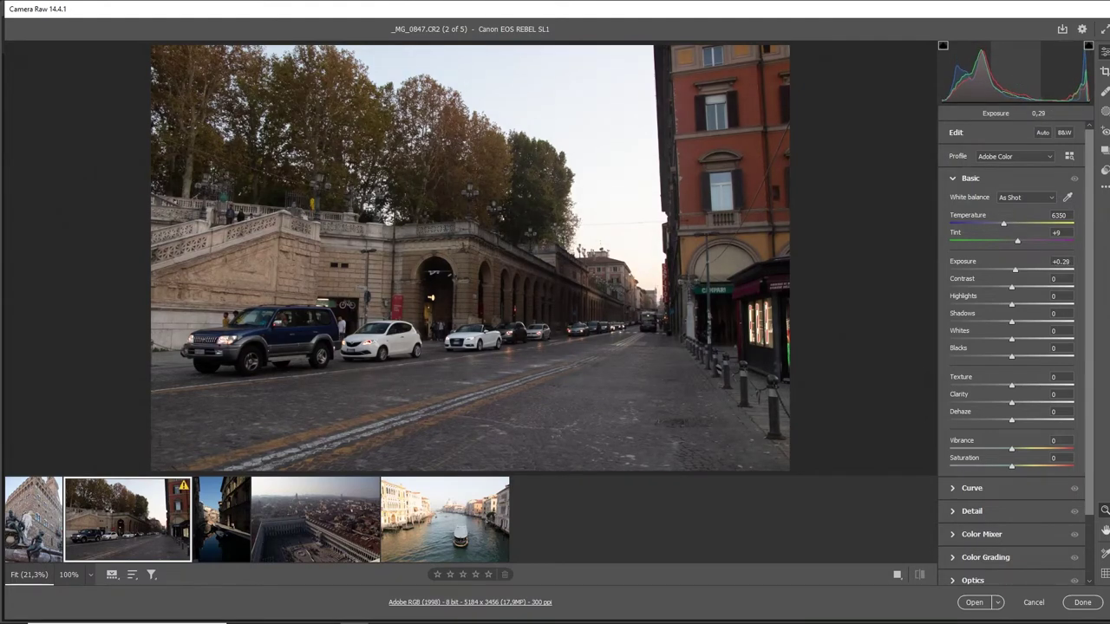
drag(1028, 81, 1030, 81)
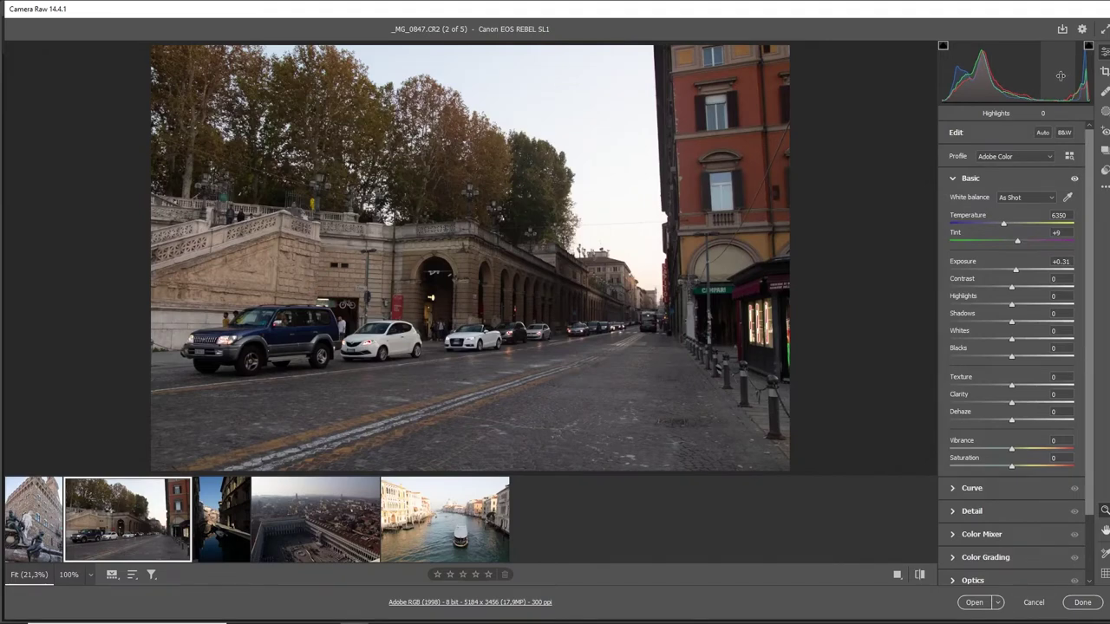
drag(1059, 76, 1043, 76)
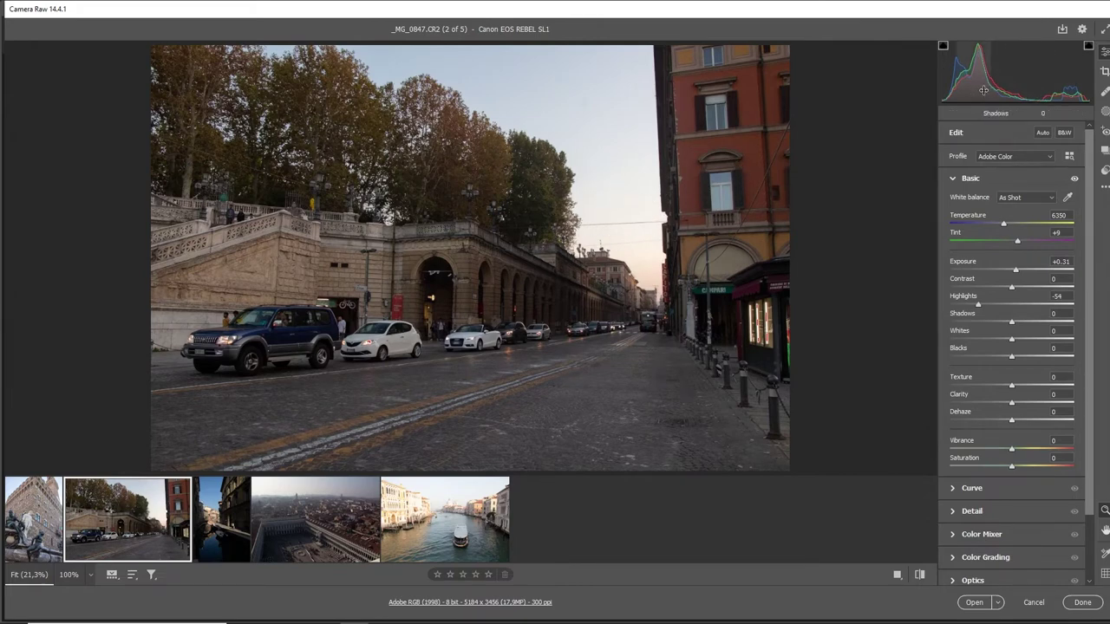
drag(987, 91, 1011, 91)
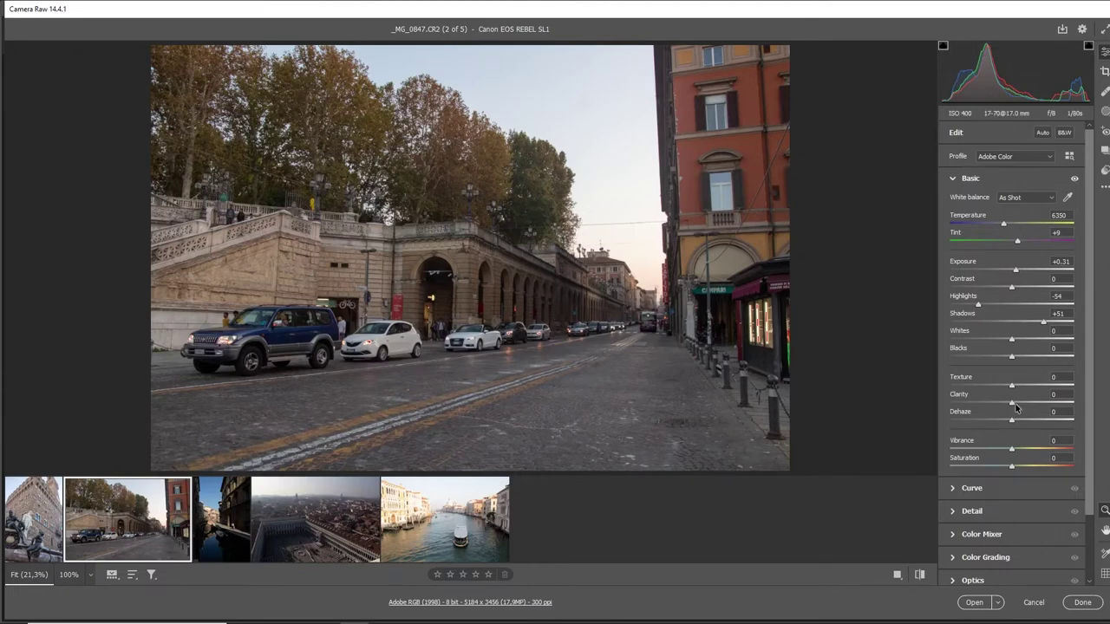
Set the street photo's Clarity to +37, Shadows to +71 and Highlights to -71
drag(1011, 405, 1034, 405)
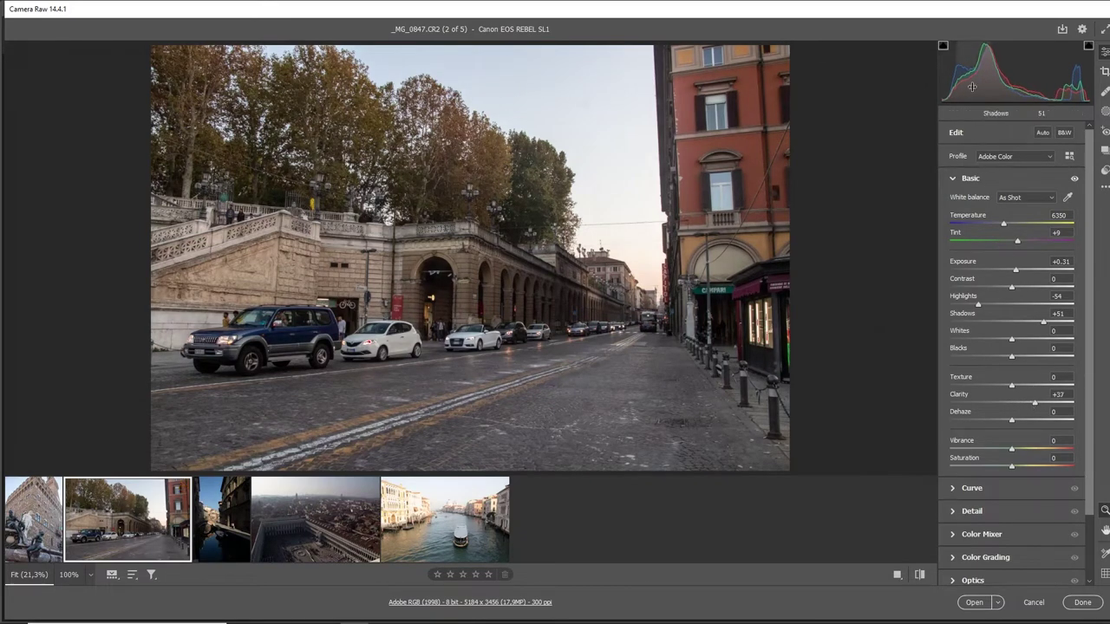
drag(972, 81, 979, 81)
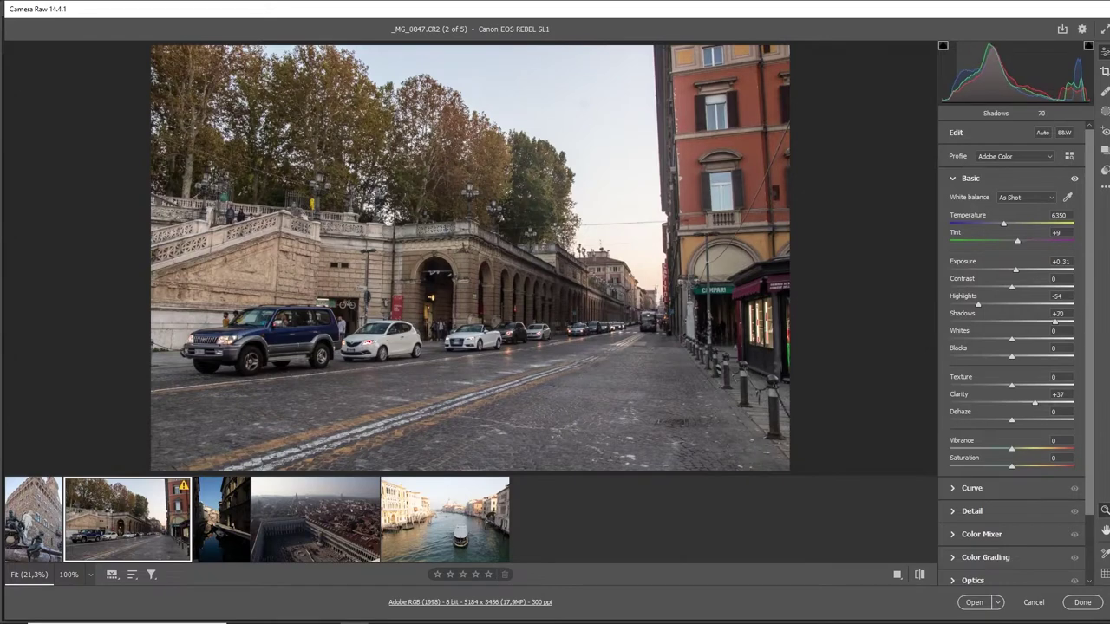
drag(1050, 81, 1044, 81)
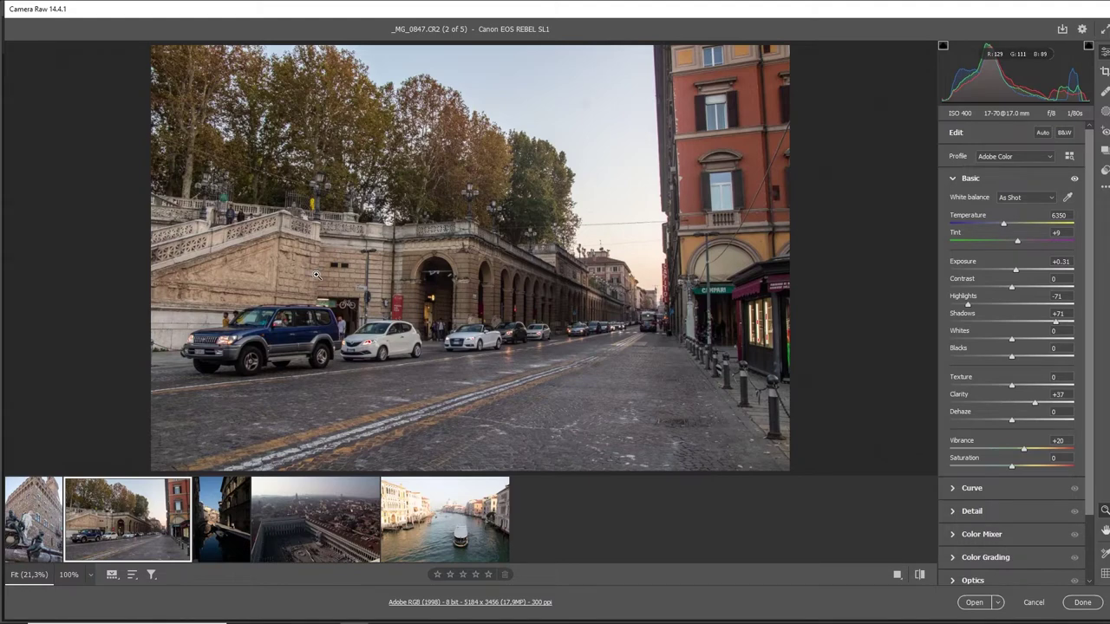
Raise Color Mixer saturation with targeted adjustments on wall, trees and sky: Oranges +38, Yellows +53, Greens +4, Aquas +1, Blues +30
click(954, 535)
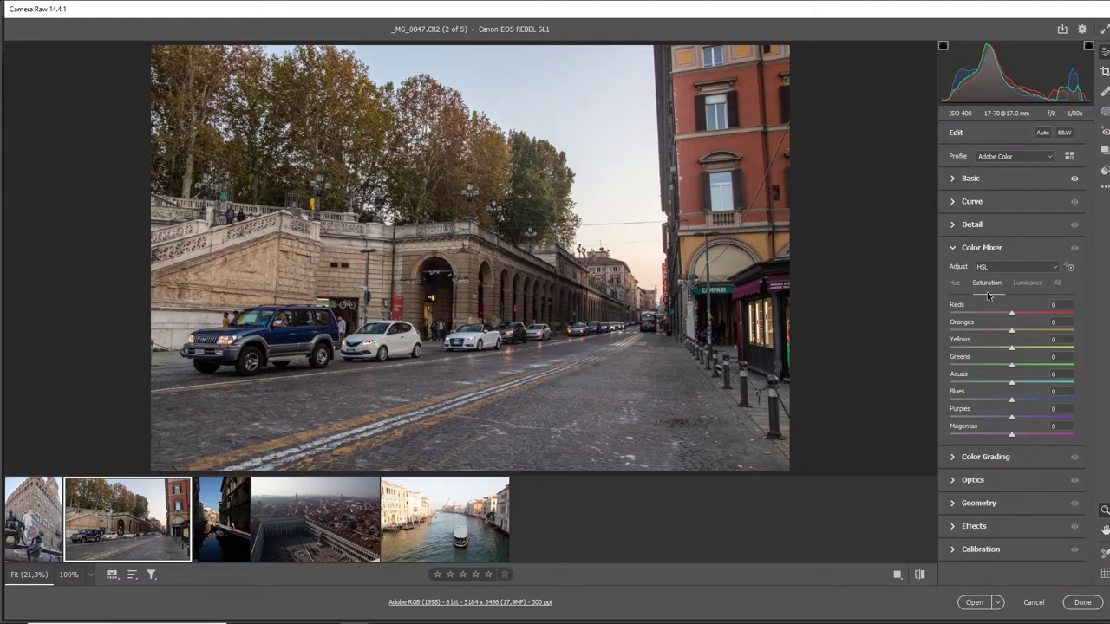
click(1070, 268)
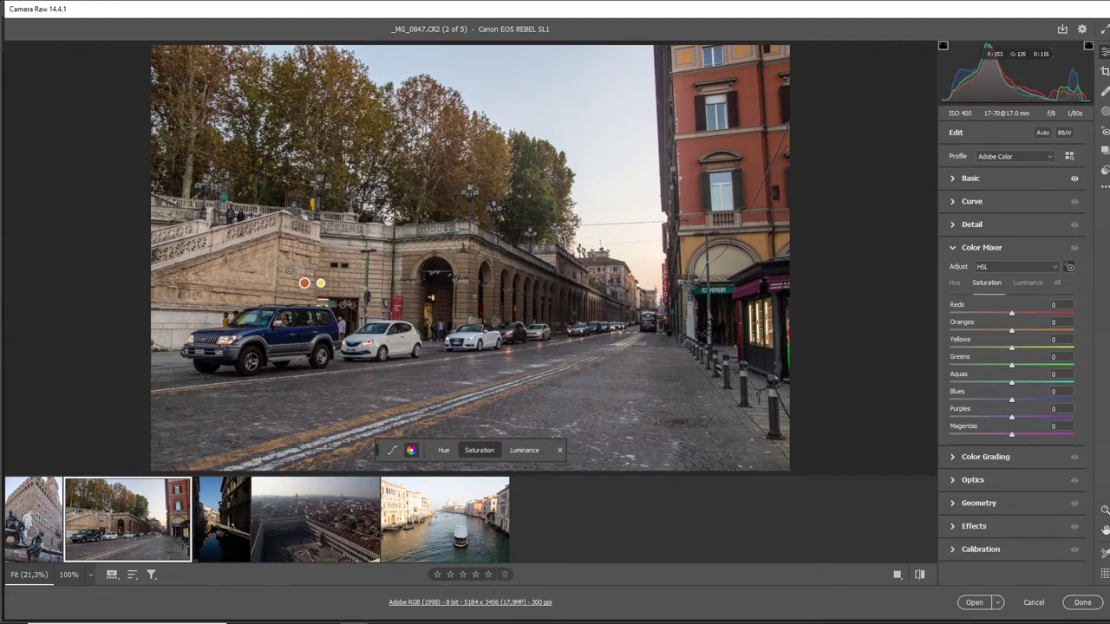
drag(290, 270, 343, 269)
drag(377, 124, 412, 124)
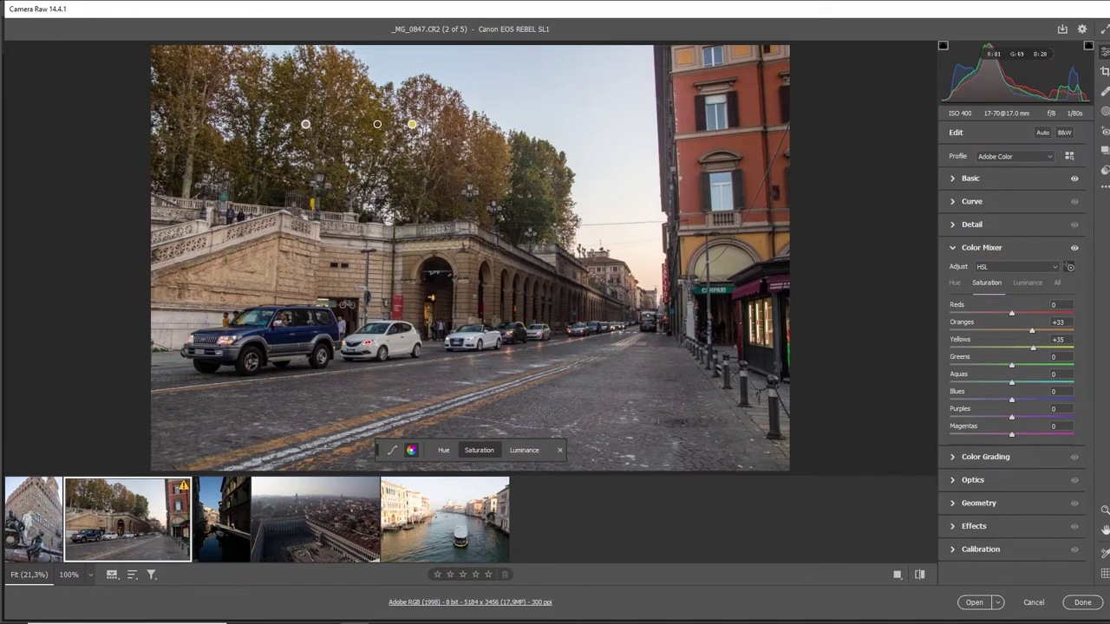
drag(498, 165, 518, 165)
drag(538, 96, 530, 75)
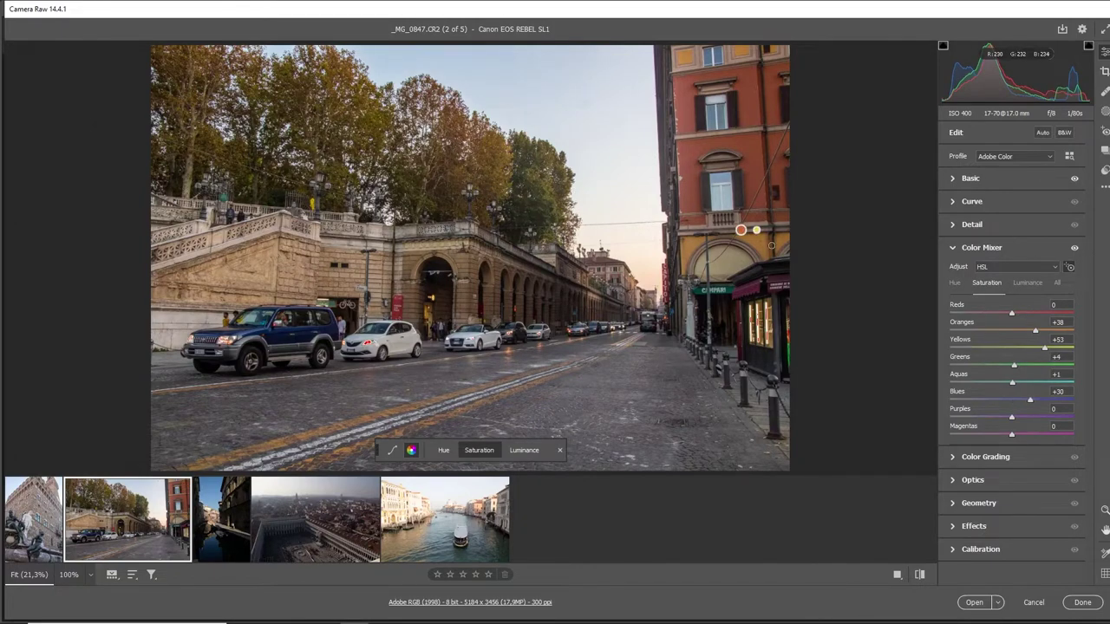
Darken the street photo's sky by setting luminance to Blues -15 and Aquas -1, and compare it with the unedited version
click(1028, 284)
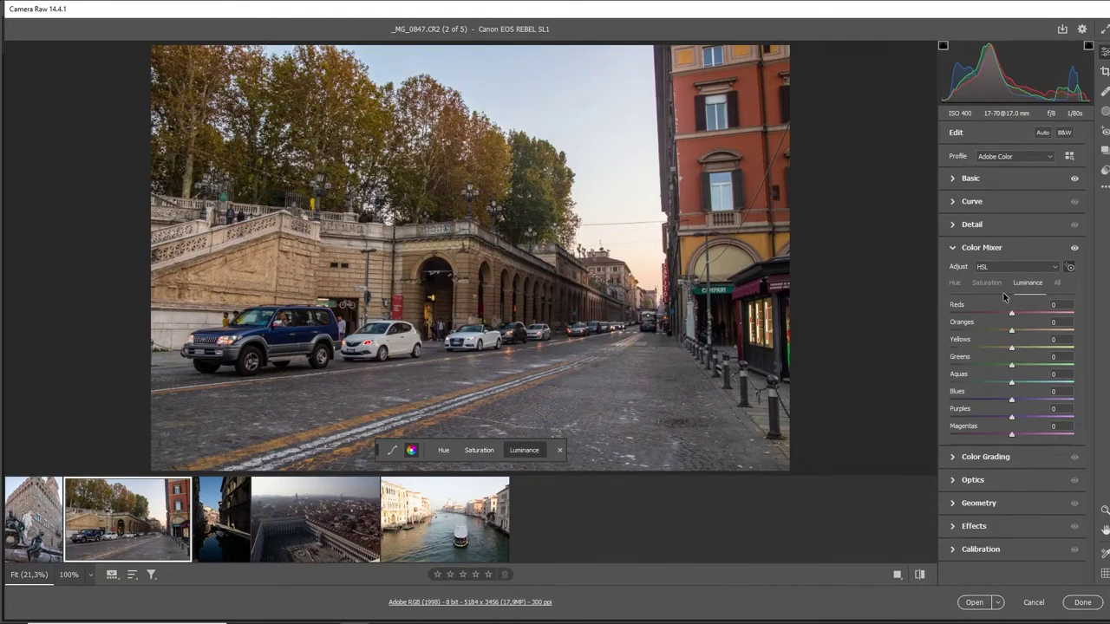
drag(558, 91, 551, 92)
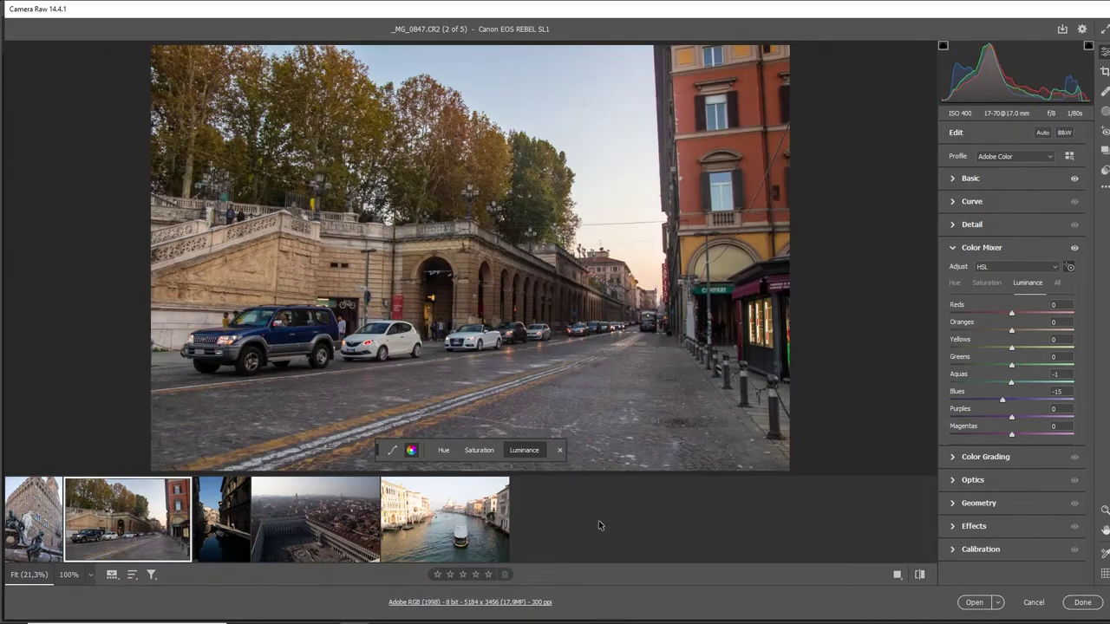
key(backslash)
key(backslash)
key(backslash)
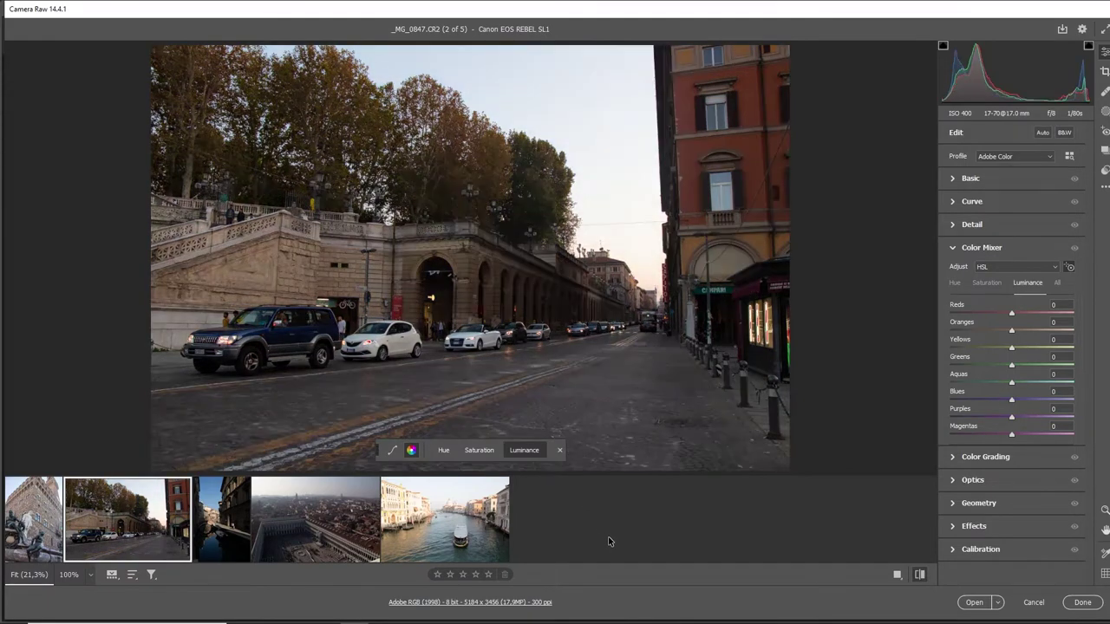
Restore the edited view, switch to _MG_0897.CR2 and set Exposure to +0.75, Highlights to -19 and Shadows to +97
key(backslash)
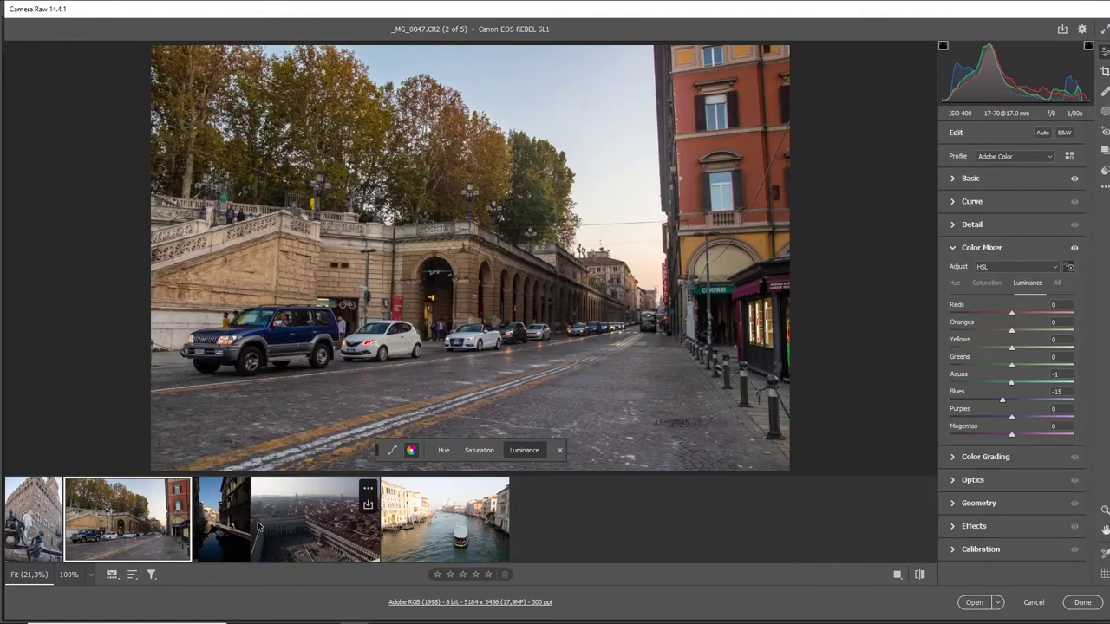
click(224, 534)
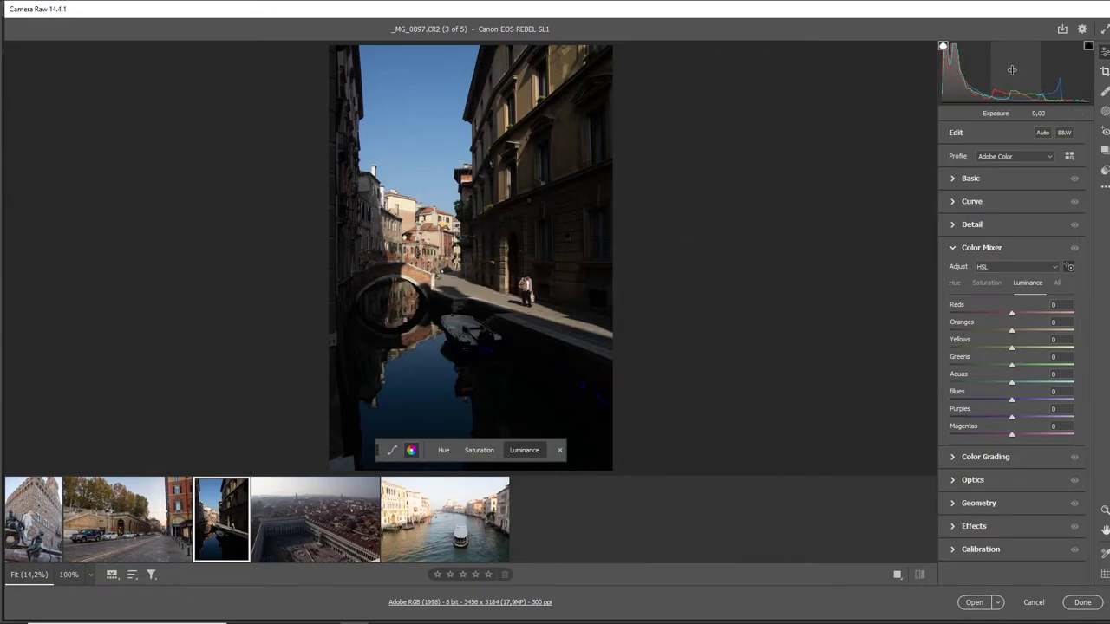
drag(1010, 68, 1034, 69)
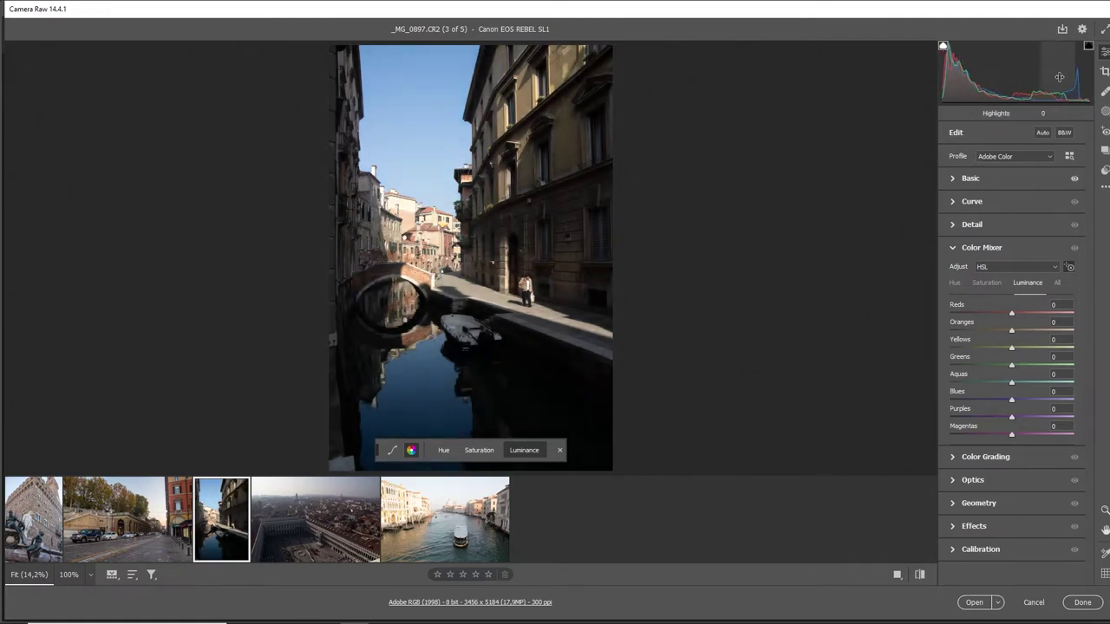
drag(1055, 79, 1044, 78)
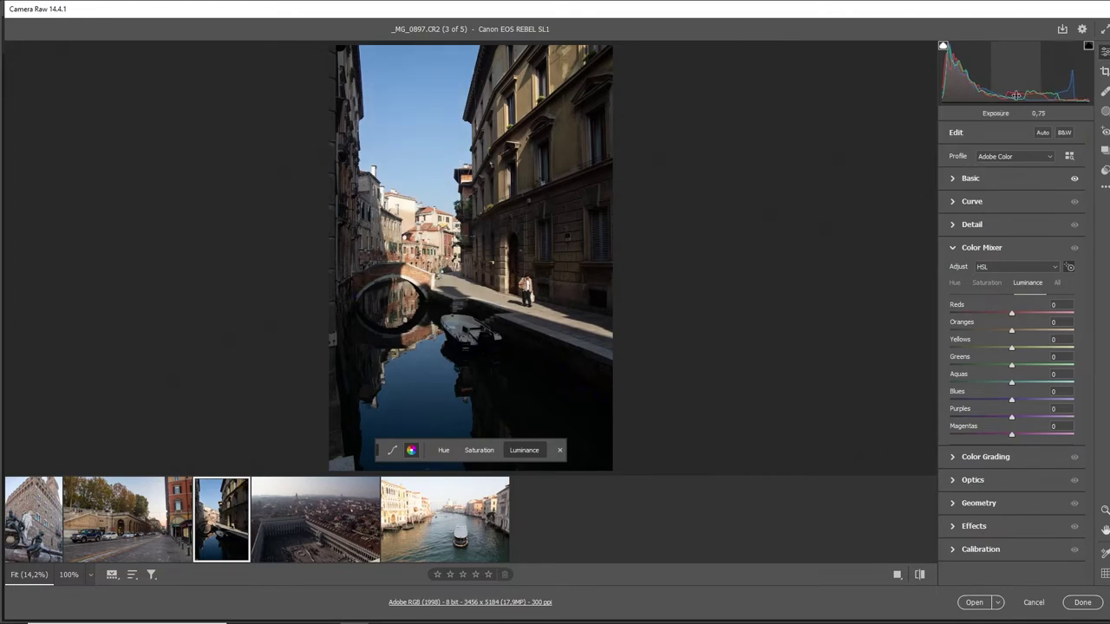
drag(982, 79, 1022, 79)
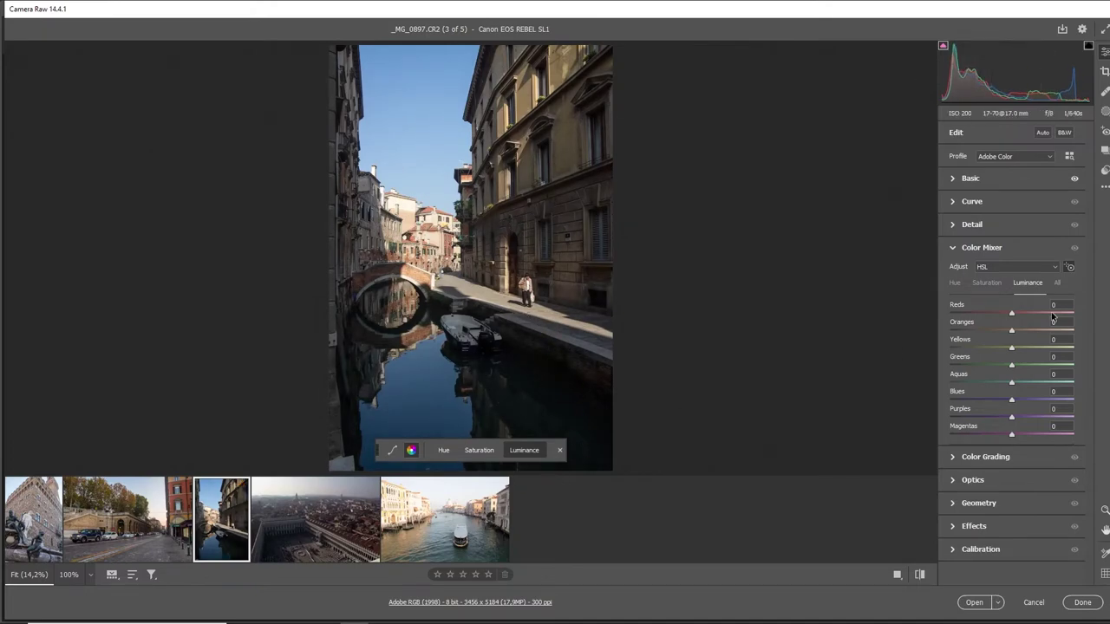
click(1068, 268)
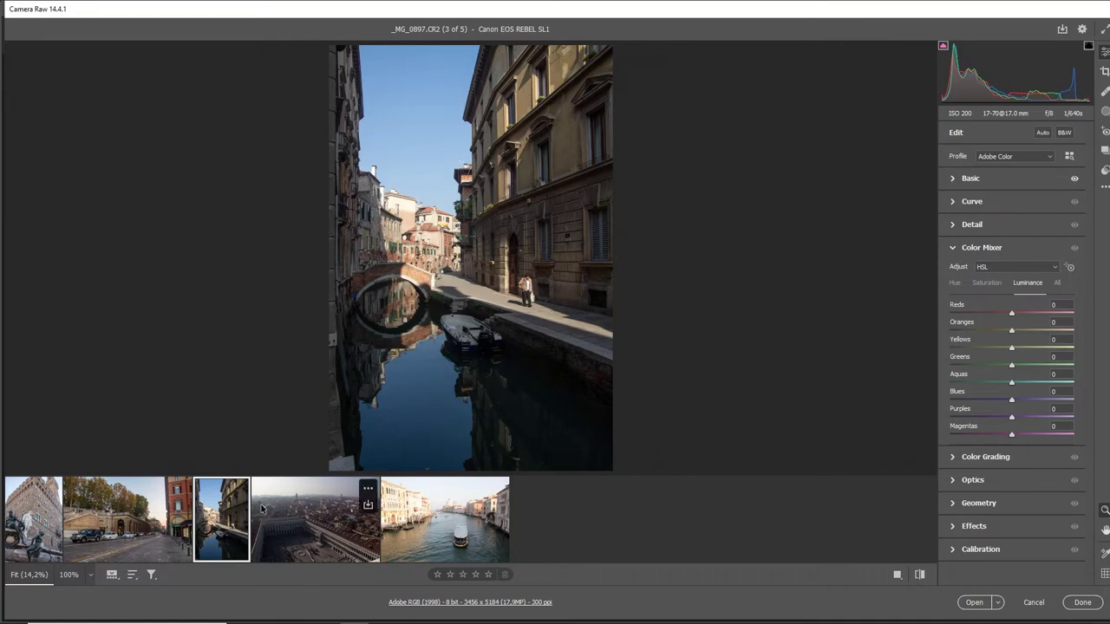
click(111, 576)
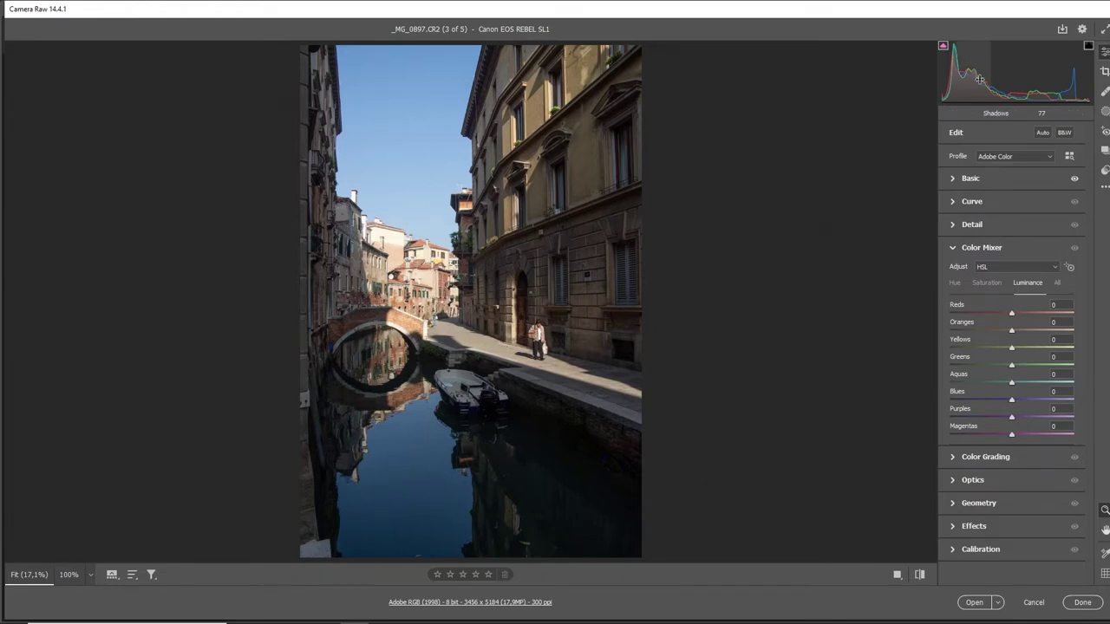
drag(979, 79, 987, 75)
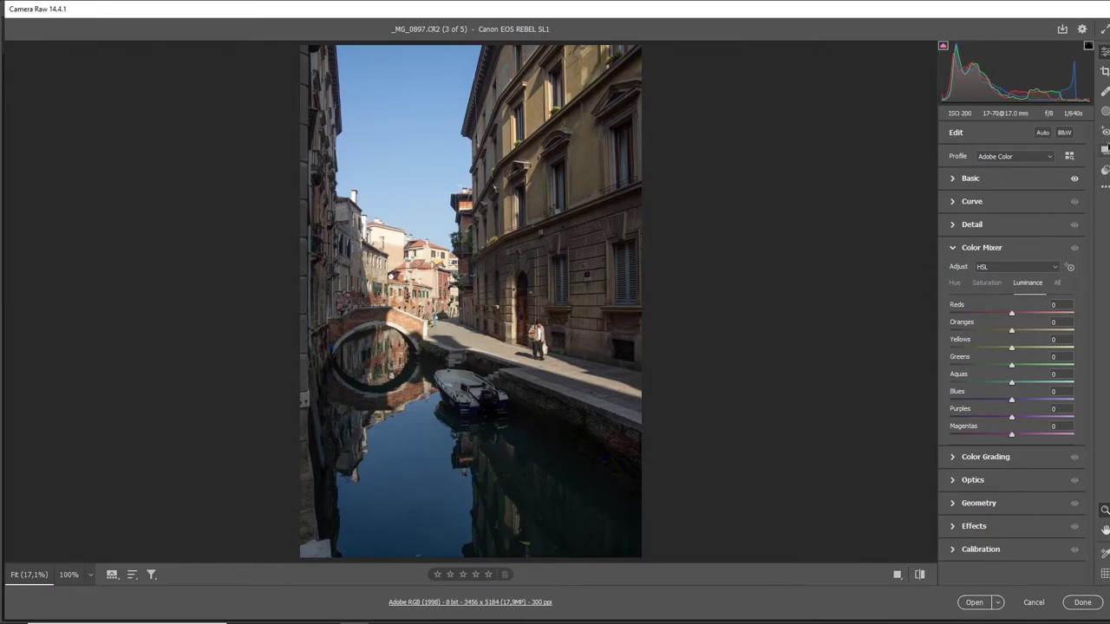
Add a linear gradient mask rising from the canal photo's bottom edge, with its overlay hidden, Shadows +37 and Exposure +0.05
click(1106, 111)
click(983, 223)
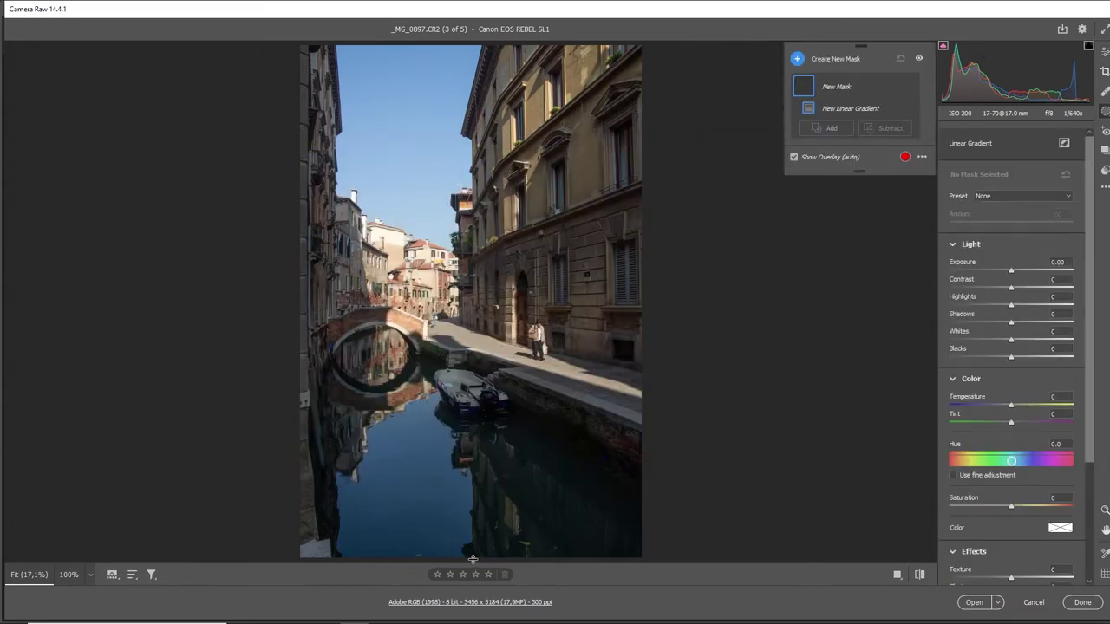
mouse_move(472, 560)
mouse_down()
mouse_move(457, 380)
mouse_move(465, 177)
mouse_move(463, 198)
mouse_up()
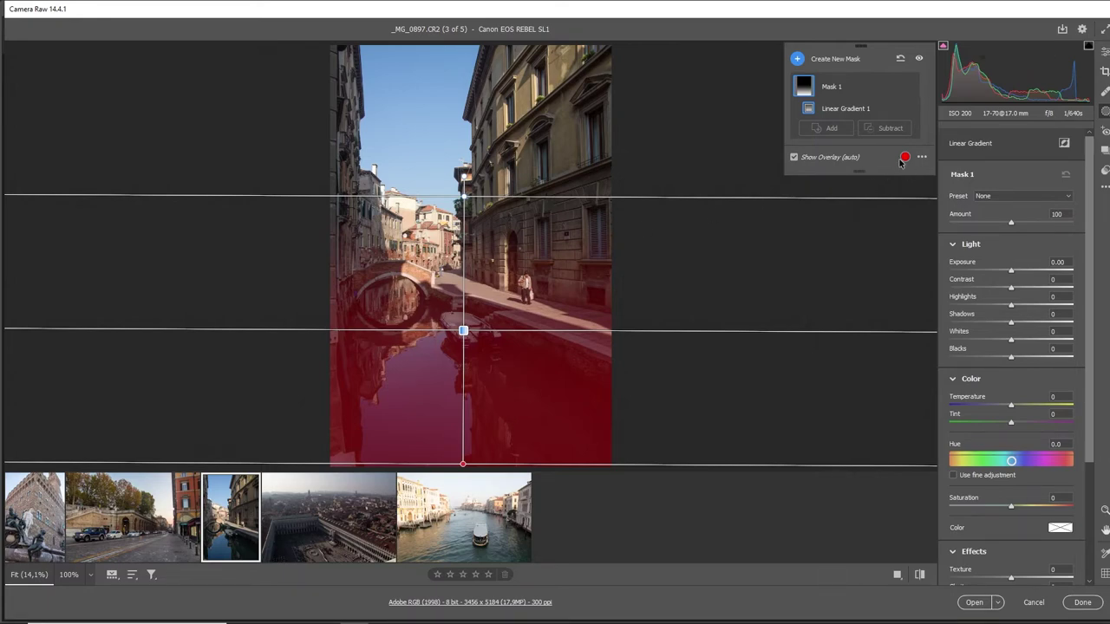
click(794, 157)
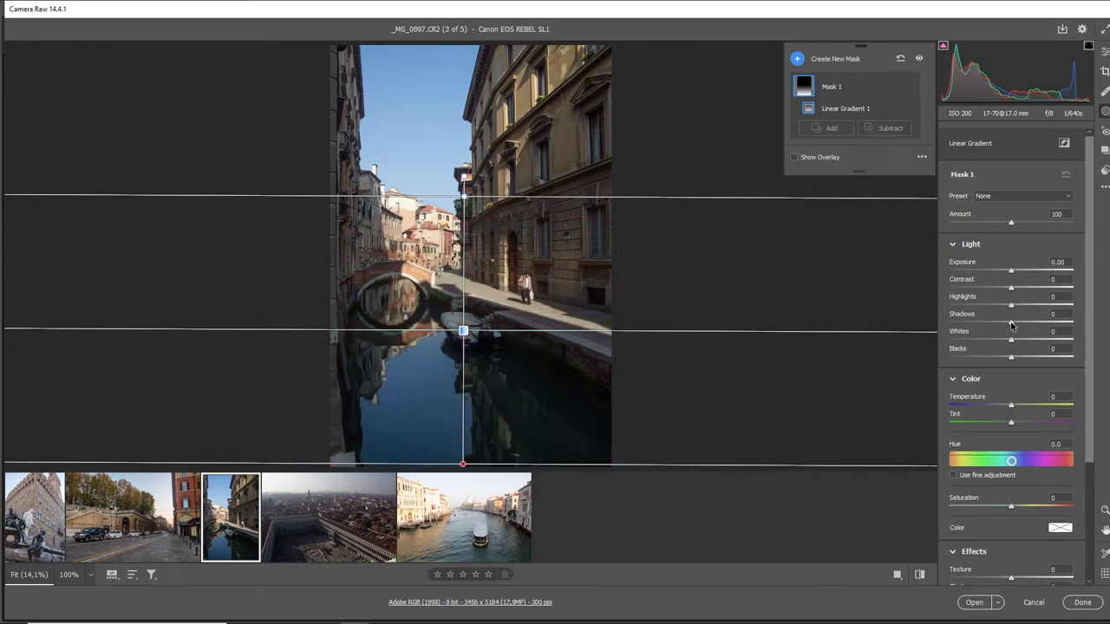
mouse_move(1013, 325)
mouse_down()
mouse_move(1044, 325)
mouse_move(1033, 324)
mouse_up()
drag(1016, 274, 1015, 274)
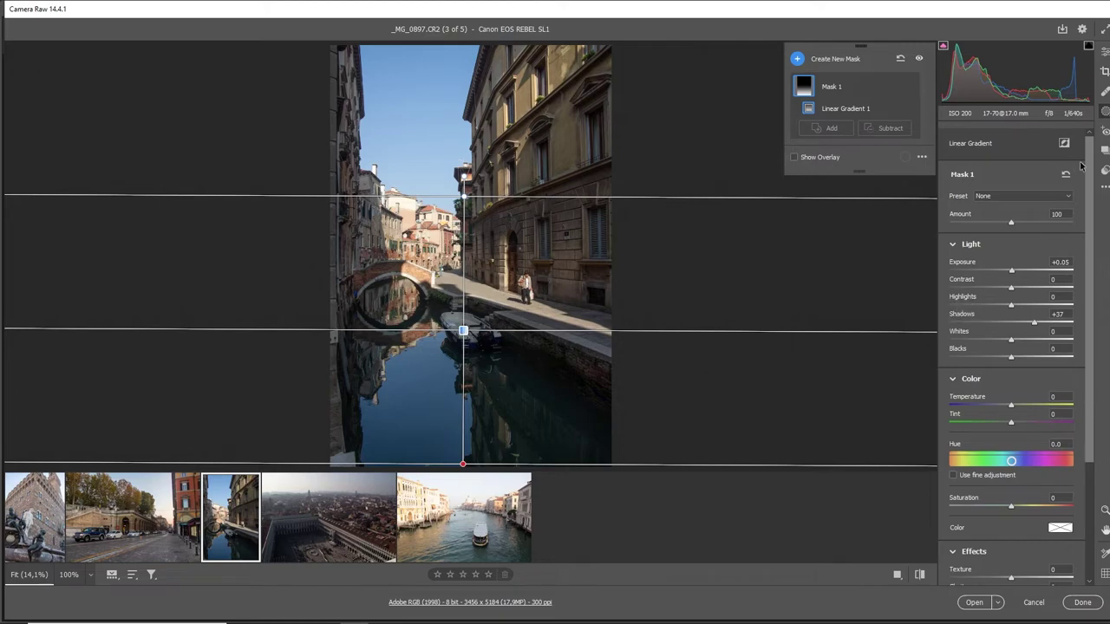
click(1102, 114)
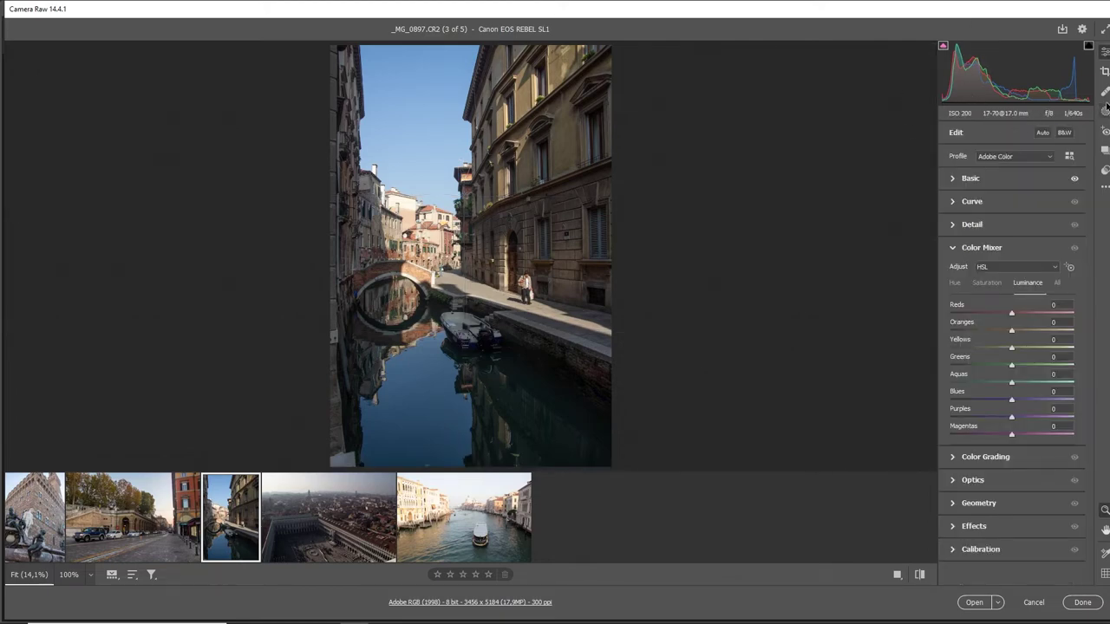
Set the canal photo's Clarity to +26, Blacks to +18, Vibrance to +27 and Texture to +19
click(957, 179)
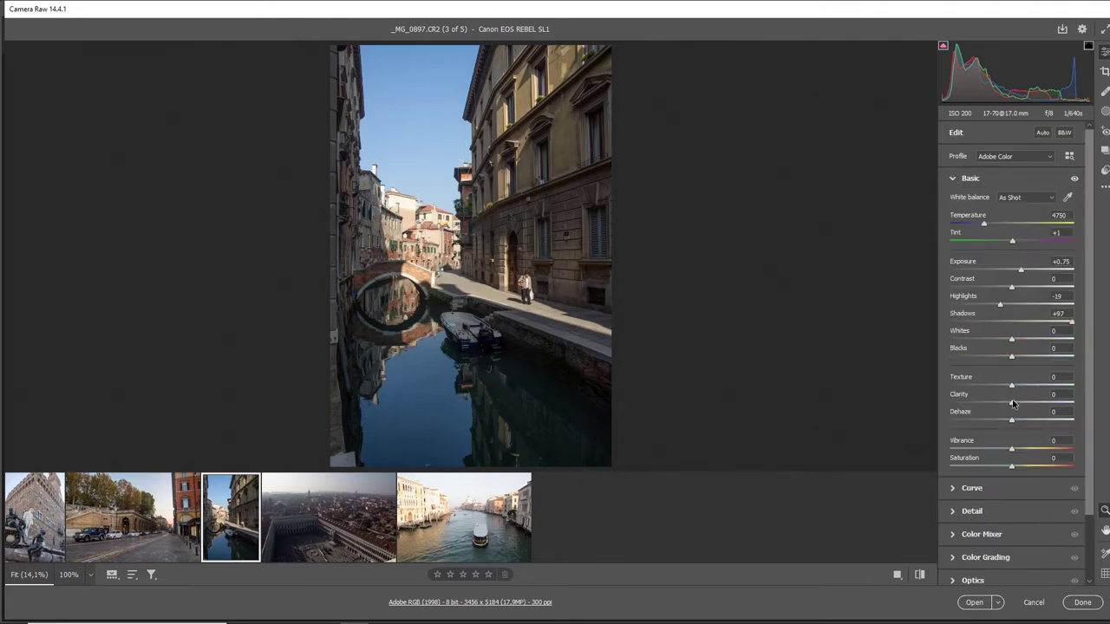
drag(1011, 403, 1028, 403)
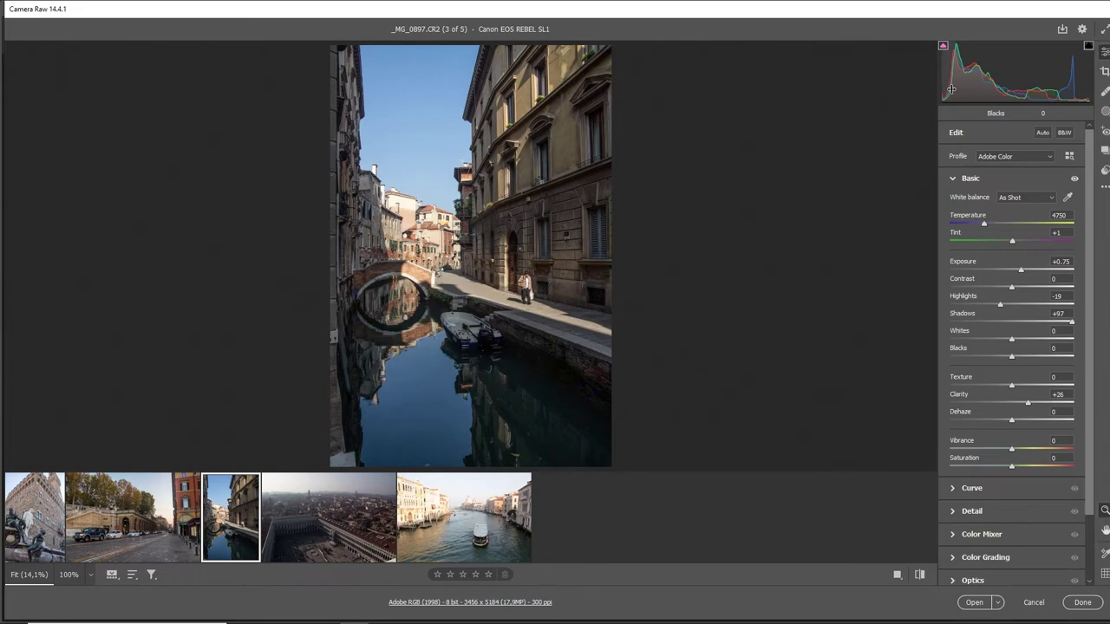
drag(951, 88, 962, 87)
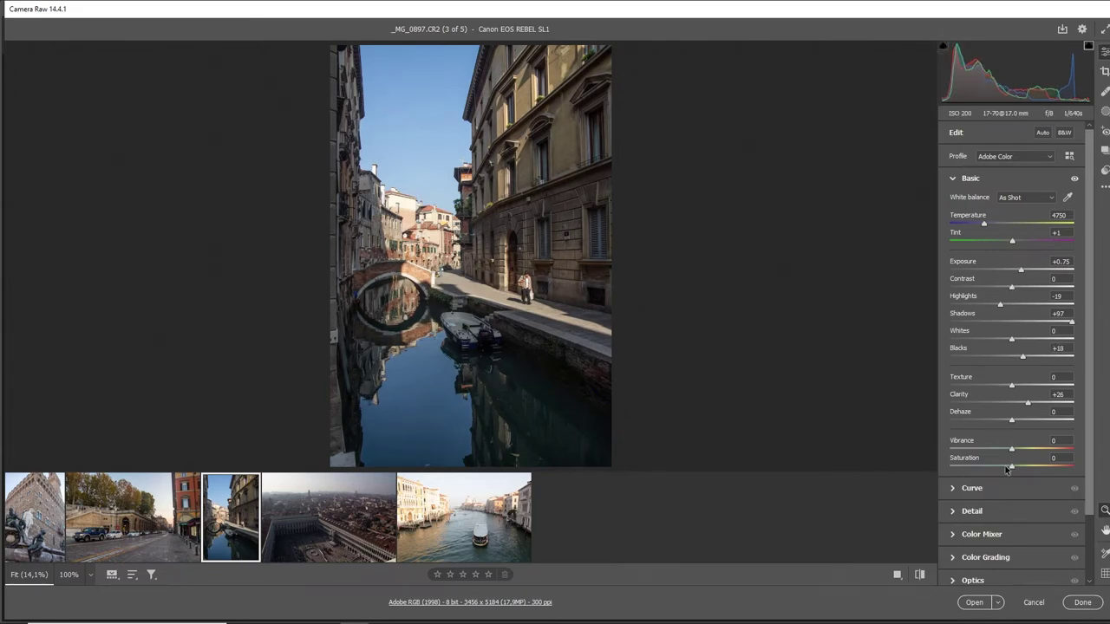
drag(1011, 449, 1027, 451)
drag(1010, 387, 1024, 387)
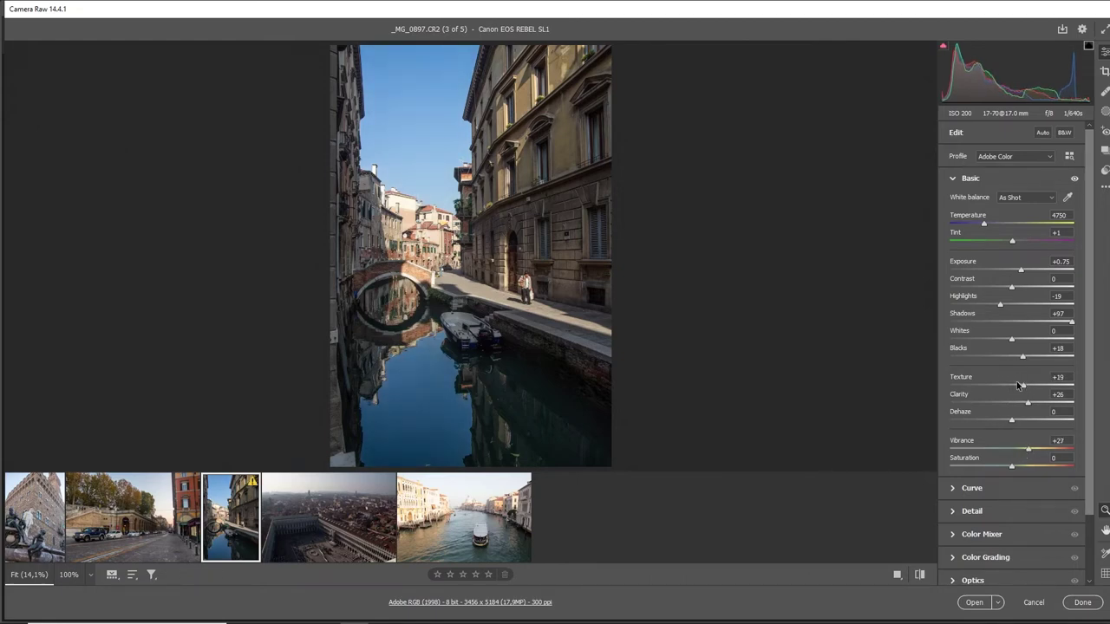
Hide the filmstrip, compare the canal photo repeatedly with its unedited version, and show the filmstrip again
click(111, 575)
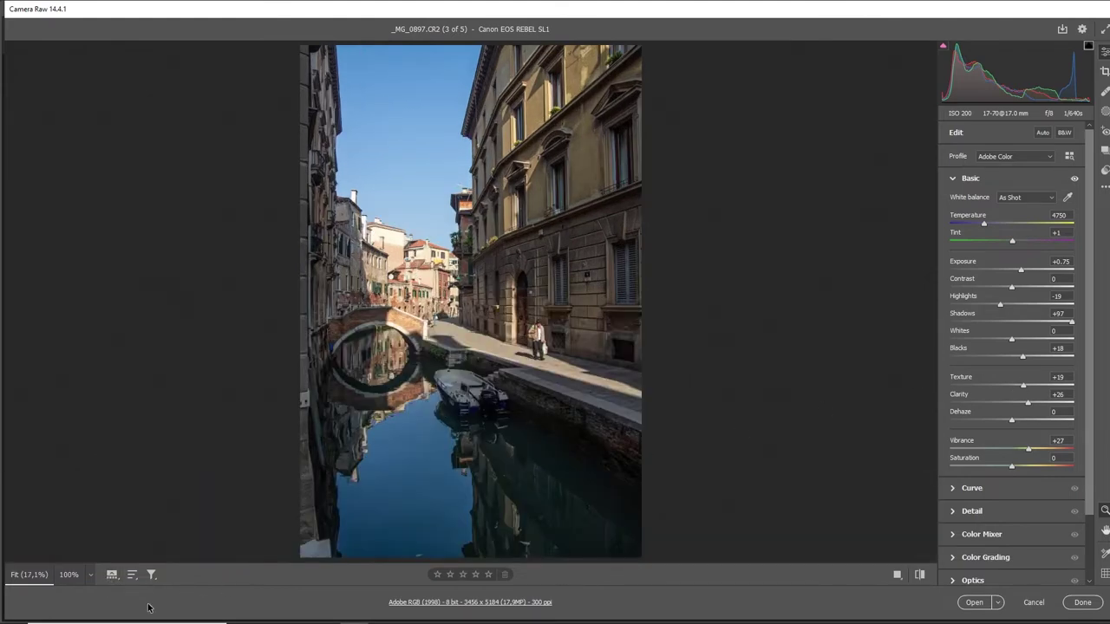
key(backslash)
key(backslash)
key(backslash)
key(backslash)
key(backslash)
key(backslash)
key(backslash)
key(backslash)
click(111, 574)
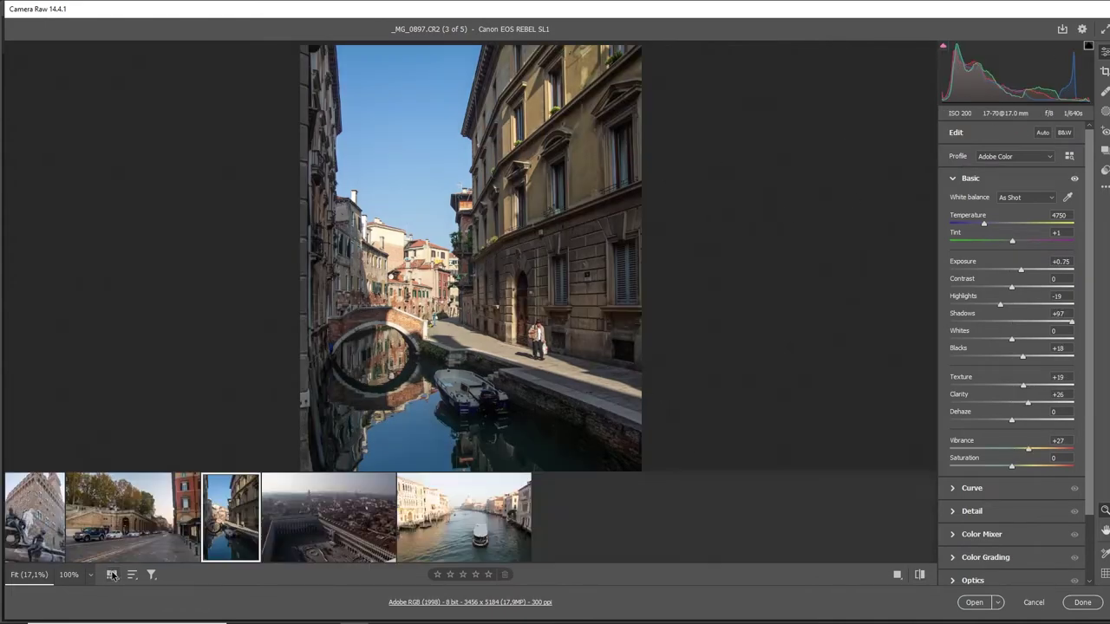
Switch to _MG_0974.CR2 and set Exposure to +0.41, Highlights to -36 and Shadows to +45
click(330, 518)
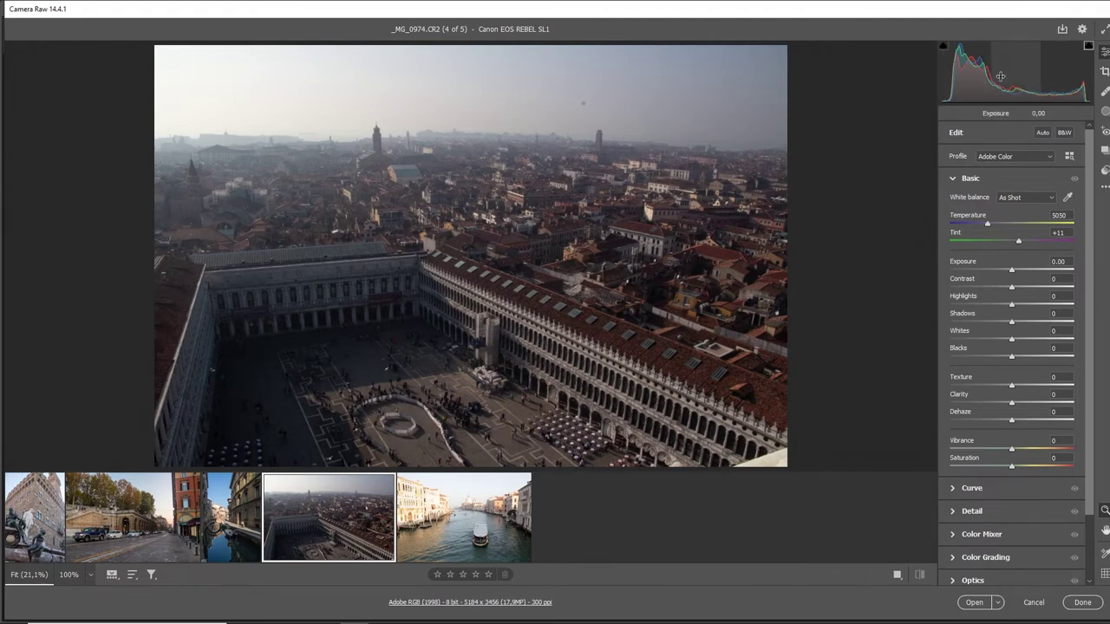
drag(999, 76, 1018, 76)
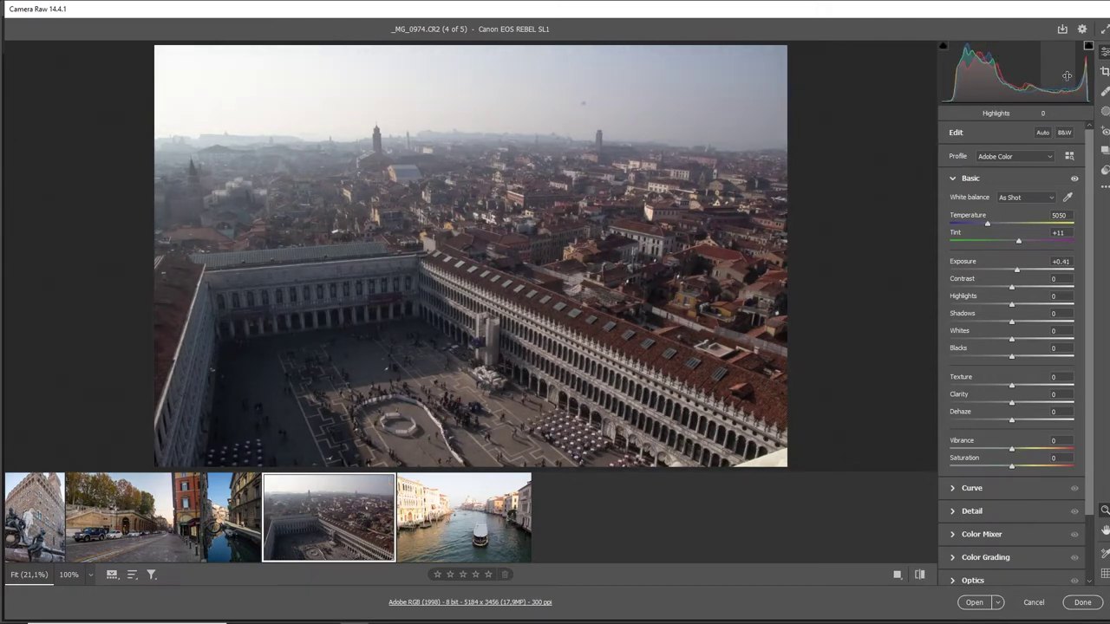
drag(1065, 77, 1049, 78)
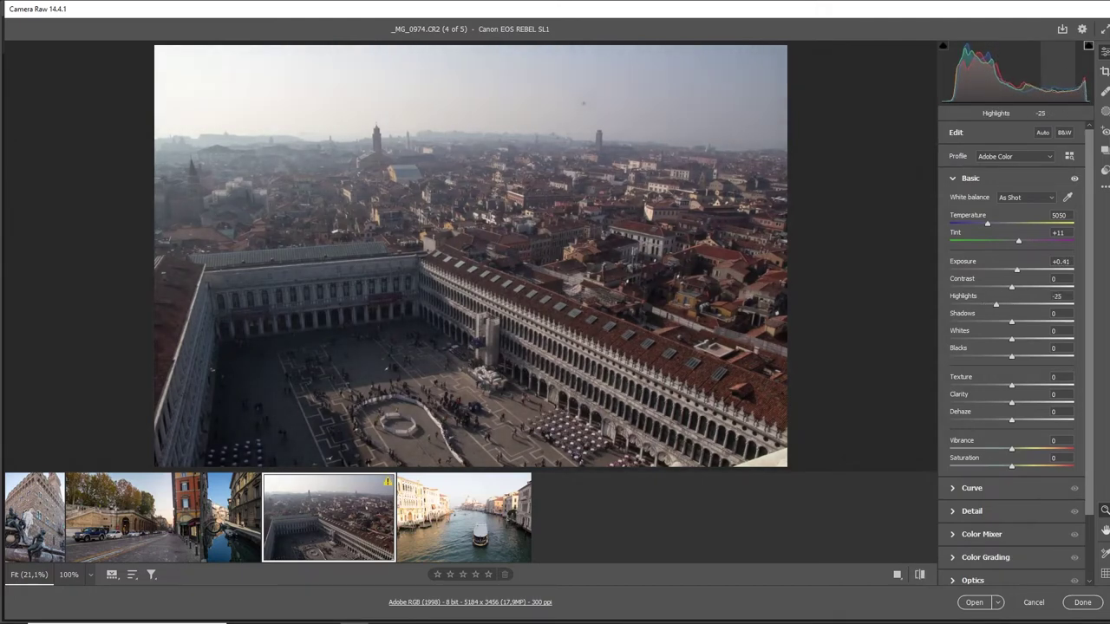
drag(988, 76, 1023, 76)
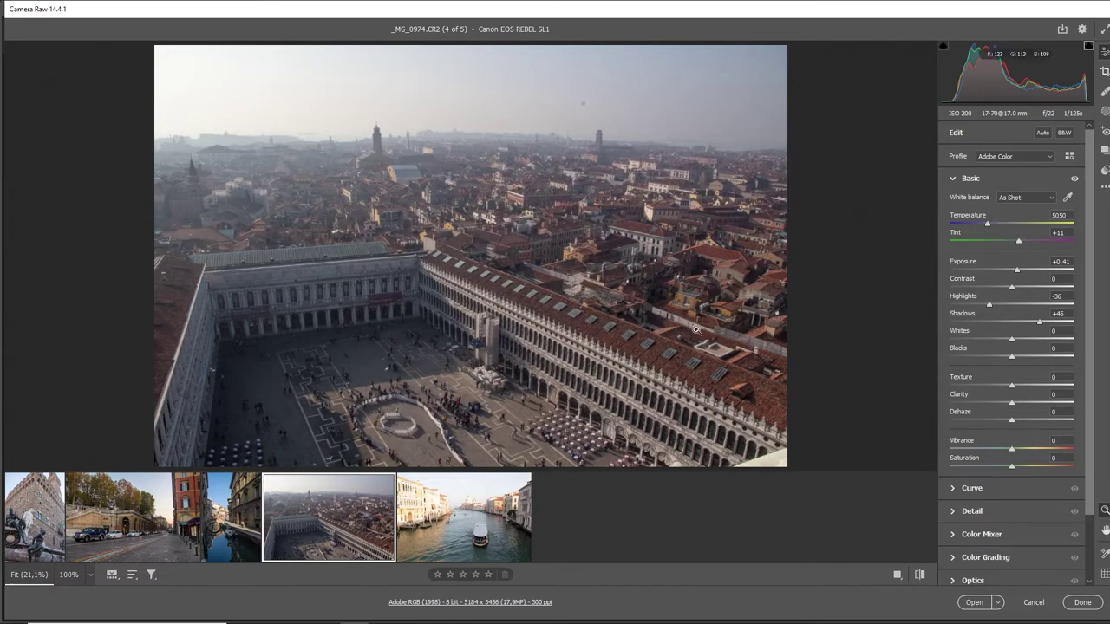
Set the rooftop photo's Dehaze to +39, Exposure to +0.54, Highlights to -47, Shadows to +96 and Vibrance to +25
mouse_move(1015, 420)
mouse_down()
mouse_move(1045, 420)
mouse_move(1035, 421)
mouse_up()
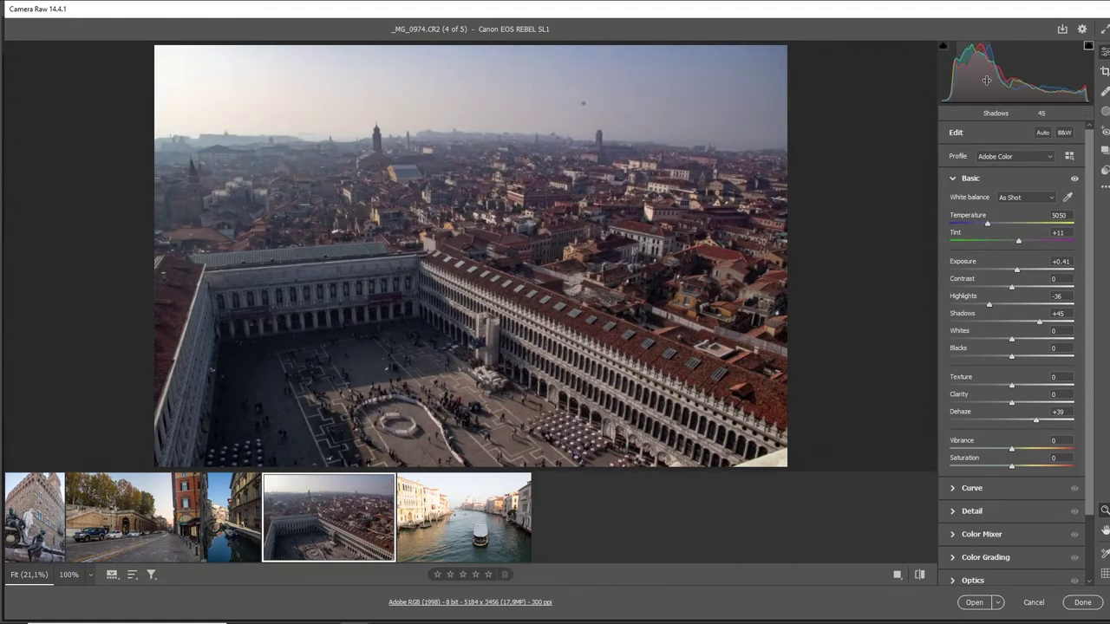
drag(986, 80, 1052, 73)
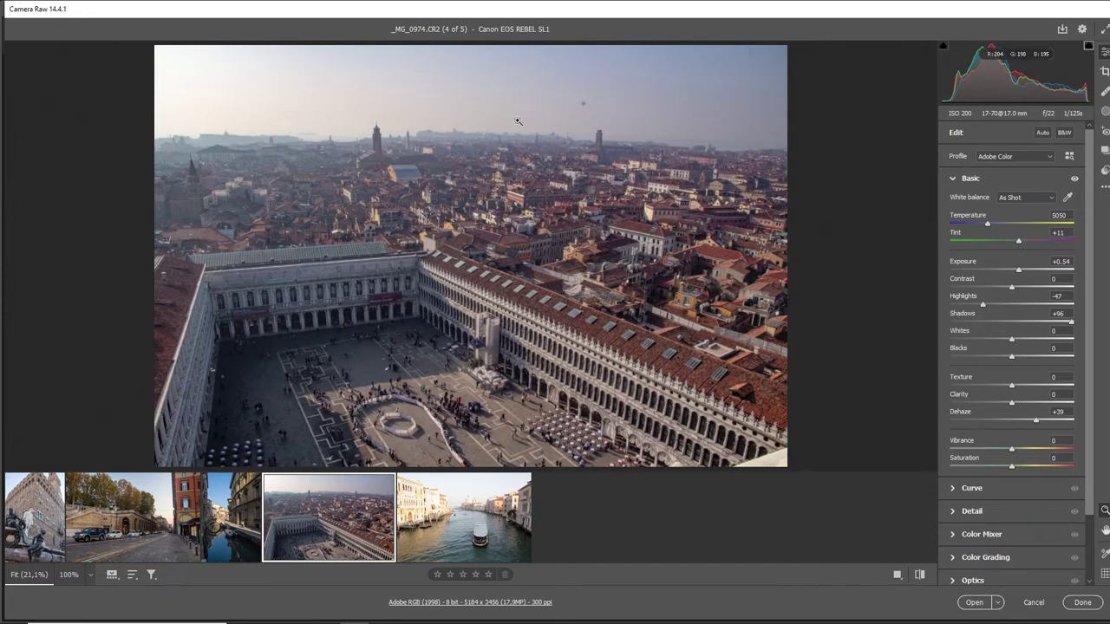
drag(1011, 450, 1026, 450)
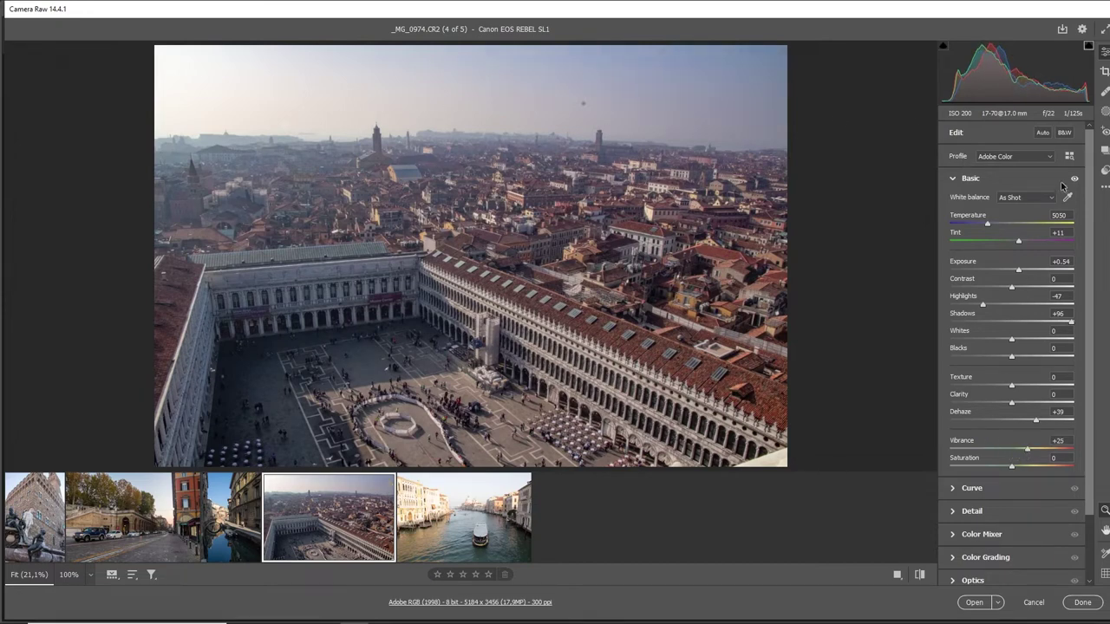
Warm the rooftop photo's white balance to a Temperature of 5550 and set Texture to +11
click(1059, 215)
text(5550)
key(Return)
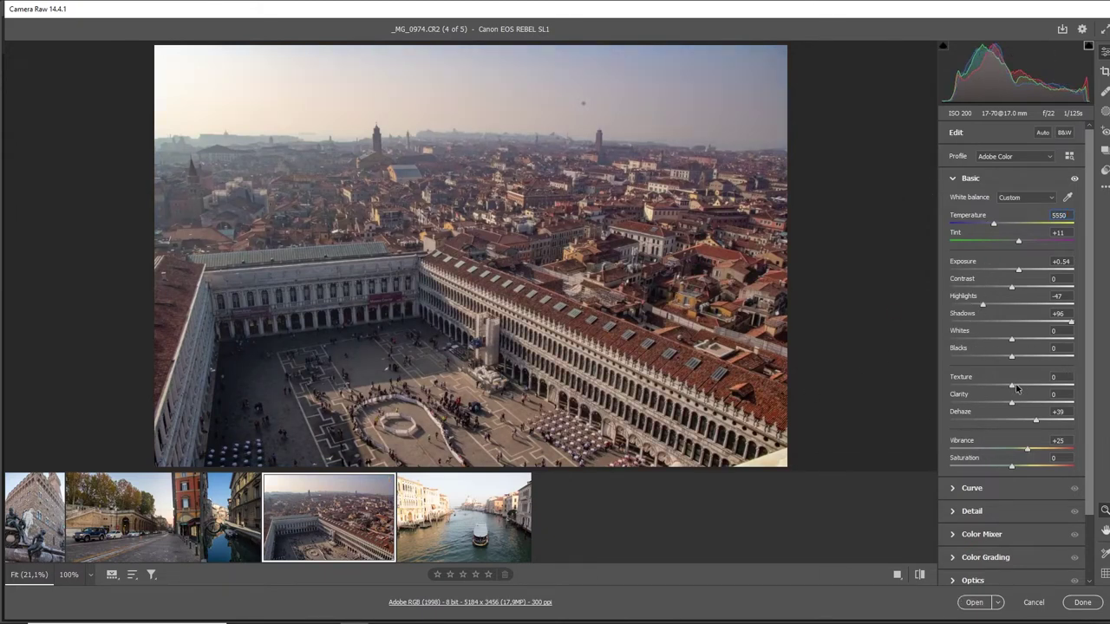
drag(1016, 390, 1022, 389)
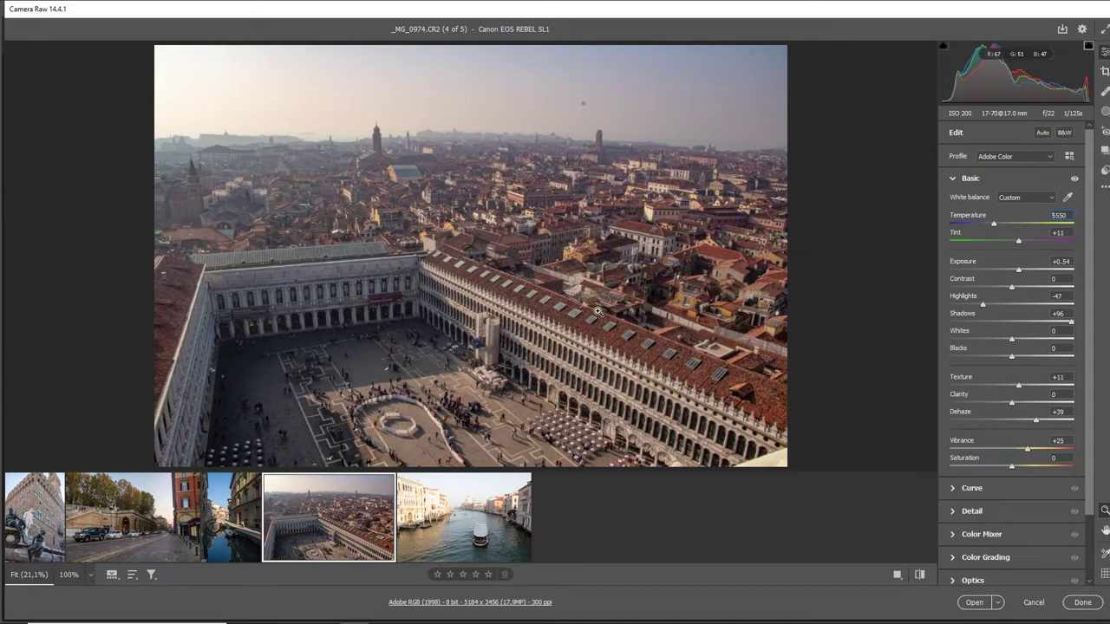
Compare the rooftop photo repeatedly with its unedited version, ending on the edited view
key(backslash)
key(backslash)
key(backslash)
key(backslash)
key(backslash)
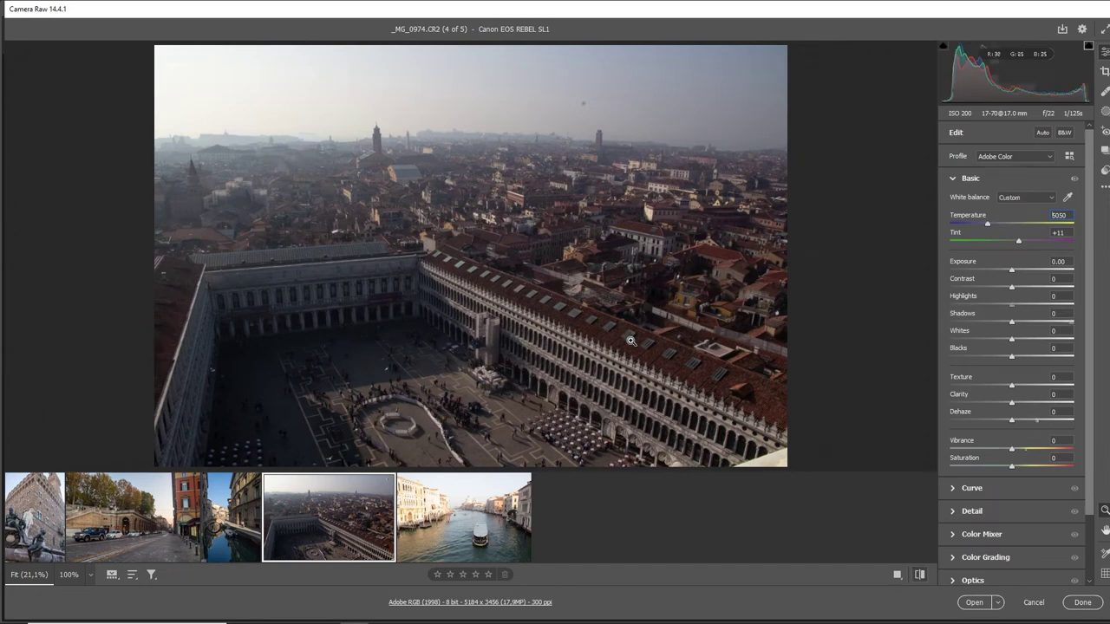
key(backslash)
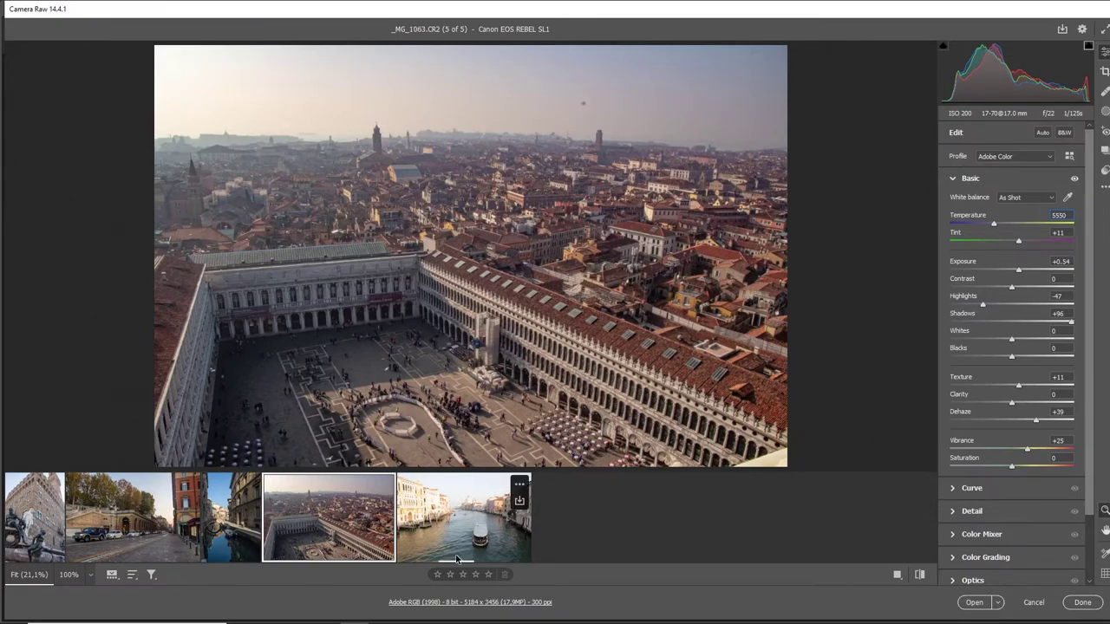
Switch to _MG_1063.CR2, hide the filmstrip and set Exposure to -1.06, Highlights to -26 and Shadows to +75
click(499, 503)
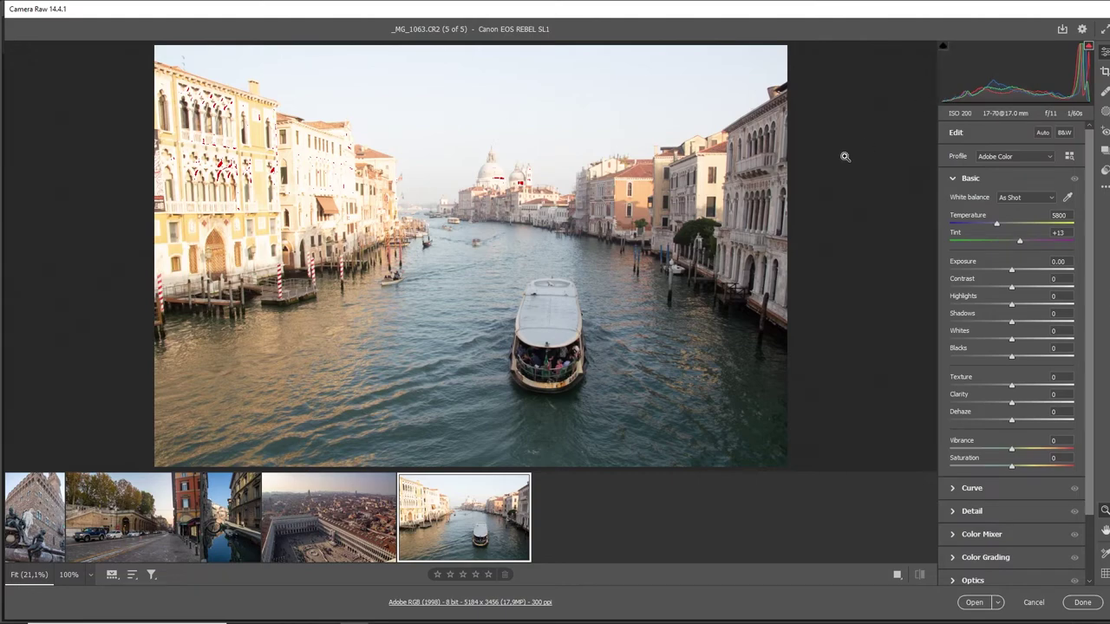
click(111, 577)
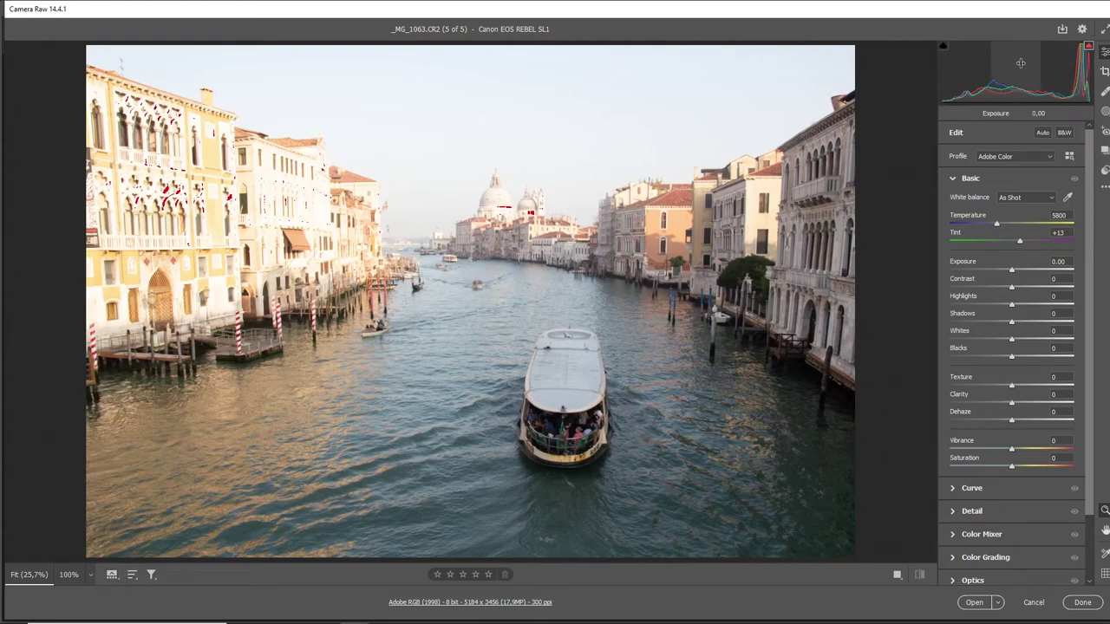
drag(1026, 65, 1044, 82)
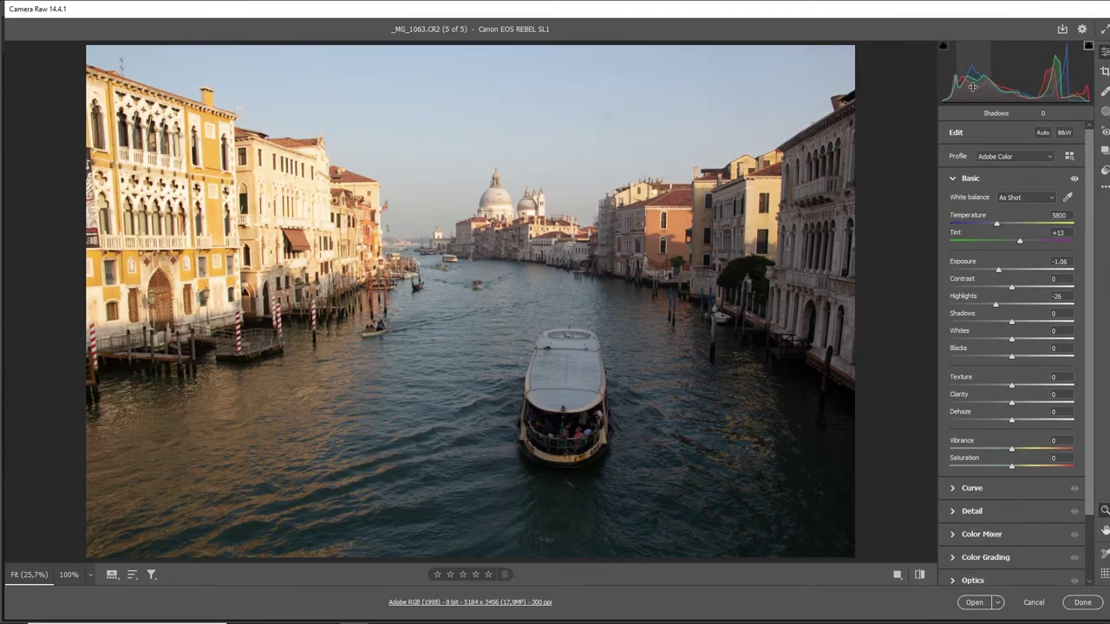
drag(972, 87, 1019, 87)
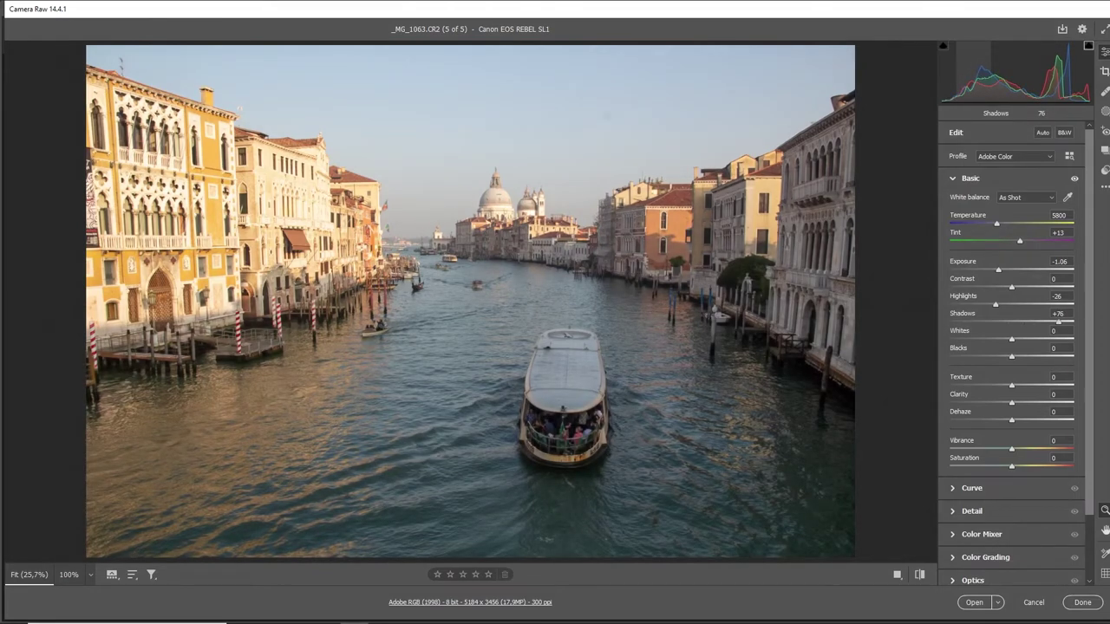
drag(1015, 86, 1012, 86)
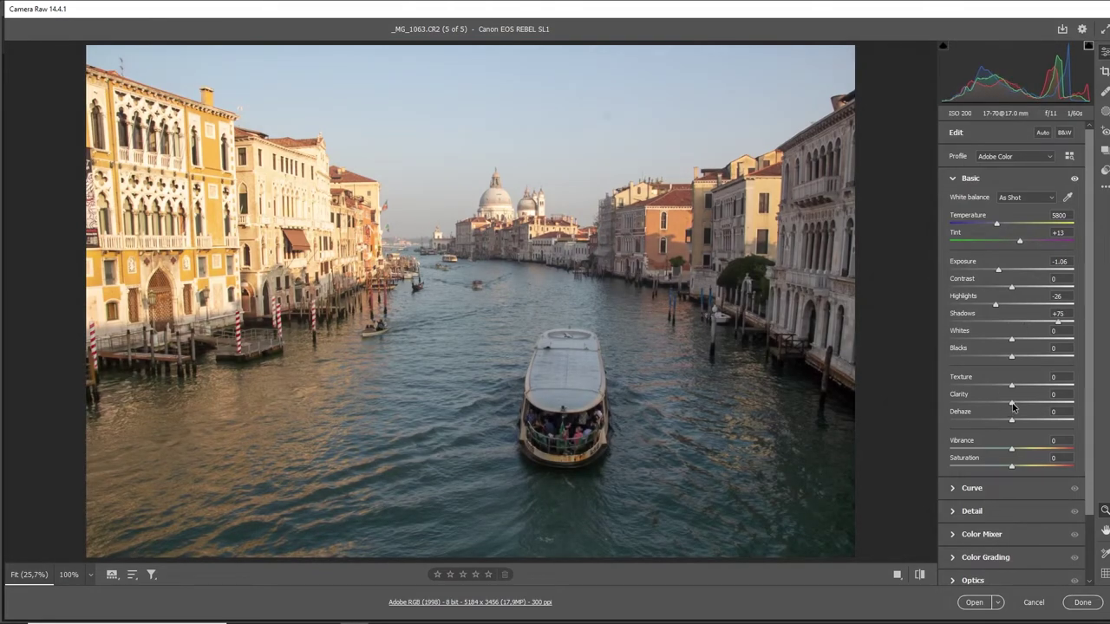
Set the canal photo's Clarity to +36, Dehaze to +13 and Shadows to +98, and raise Vibrance slightly
mouse_move(1012, 405)
mouse_down()
mouse_move(1037, 406)
mouse_move(1019, 423)
mouse_up()
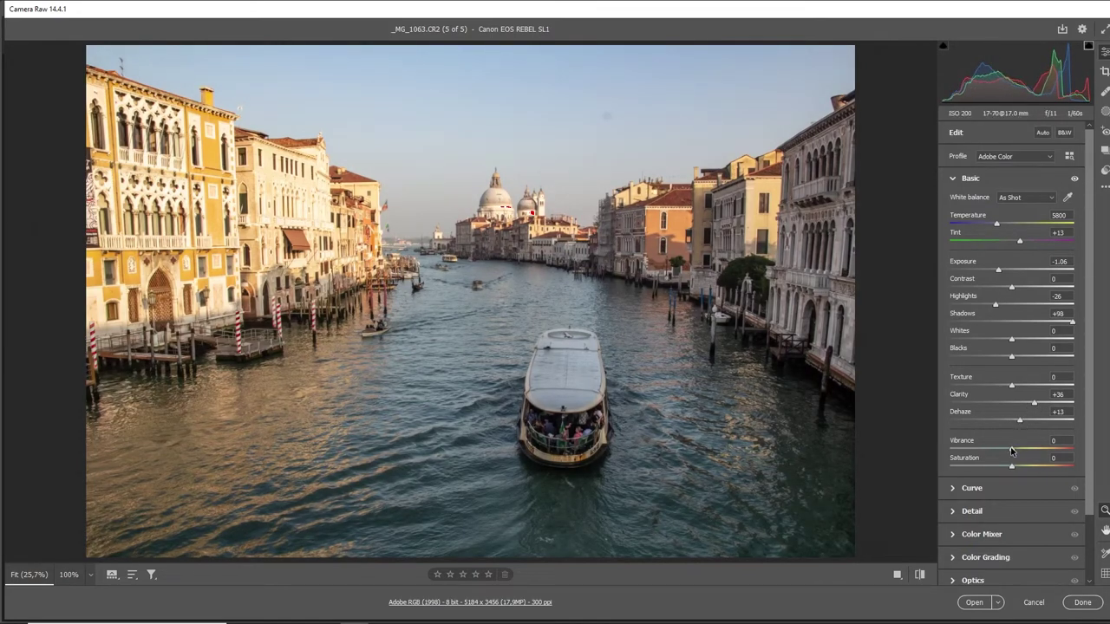
drag(1011, 449, 1015, 449)
Adjust the canal photo's color saturation to Blues +63, Aquas +10, Yellows -9 and Oranges -5, and compare with the unedited version
click(956, 534)
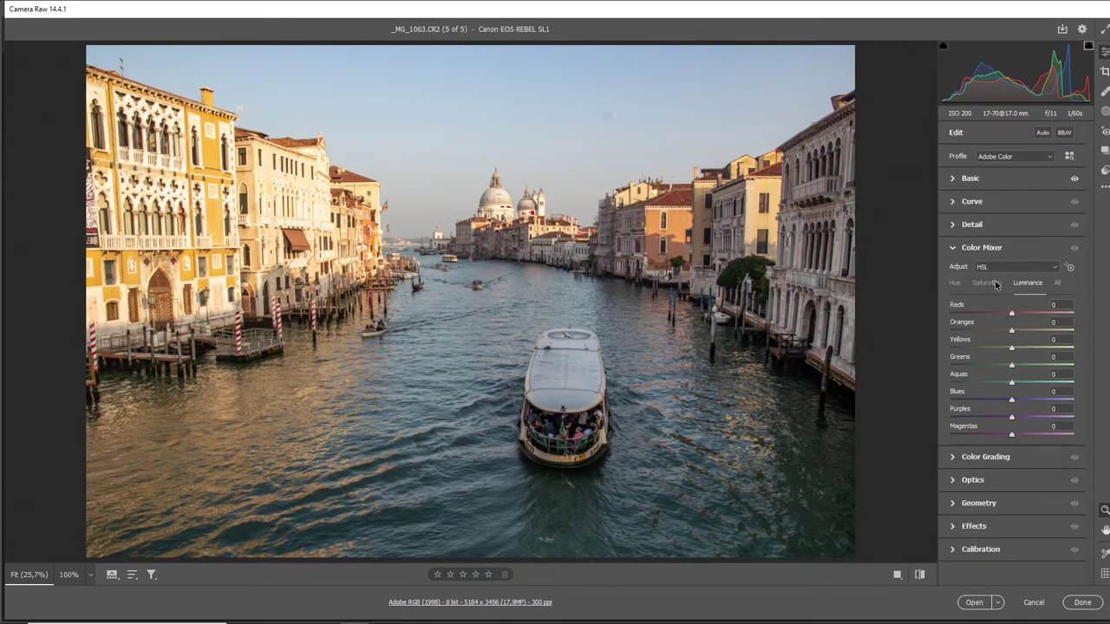
click(988, 283)
click(1070, 267)
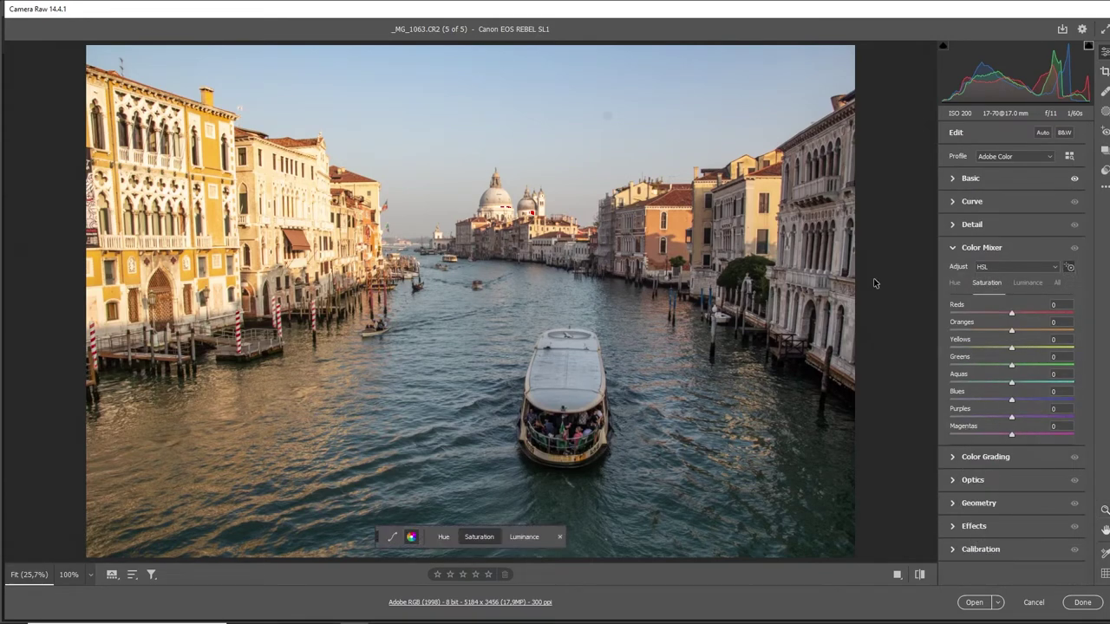
drag(430, 381, 457, 381)
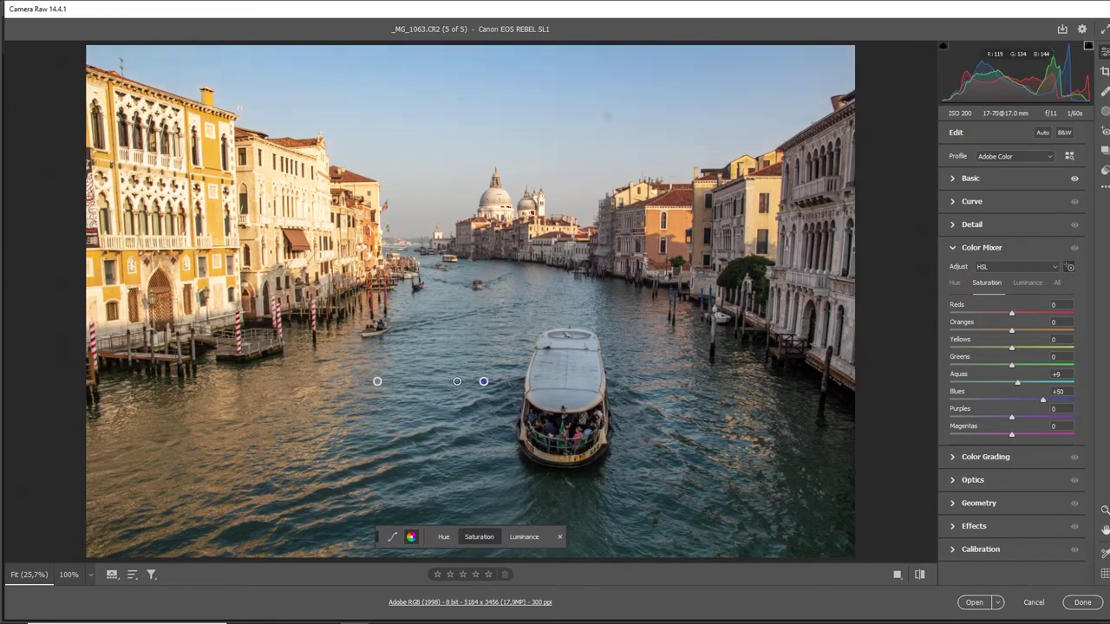
drag(466, 78, 478, 78)
drag(312, 190, 305, 187)
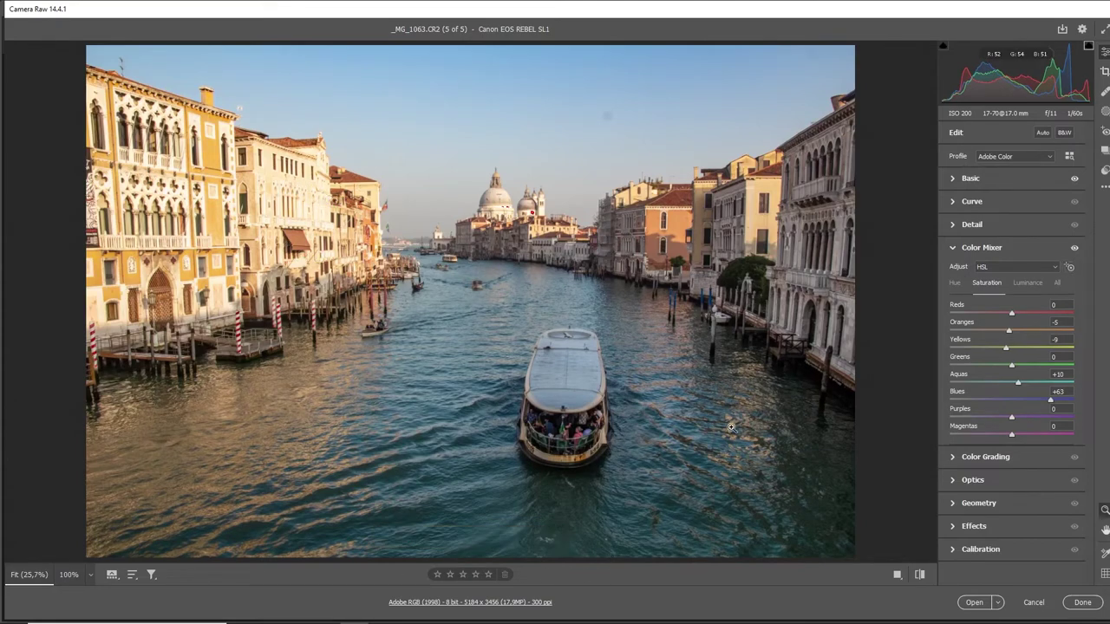
key(backslash)
key(backslash)
Show the filmstrip, select all five developed photos and open them in Photoshop
click(112, 575)
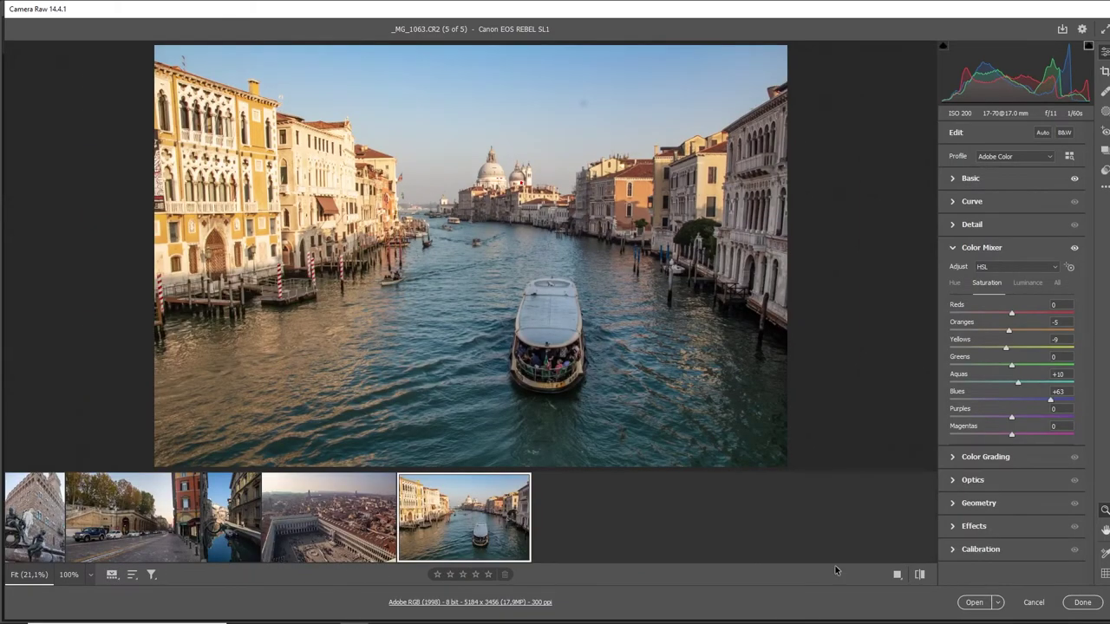
key(ctrl+a)
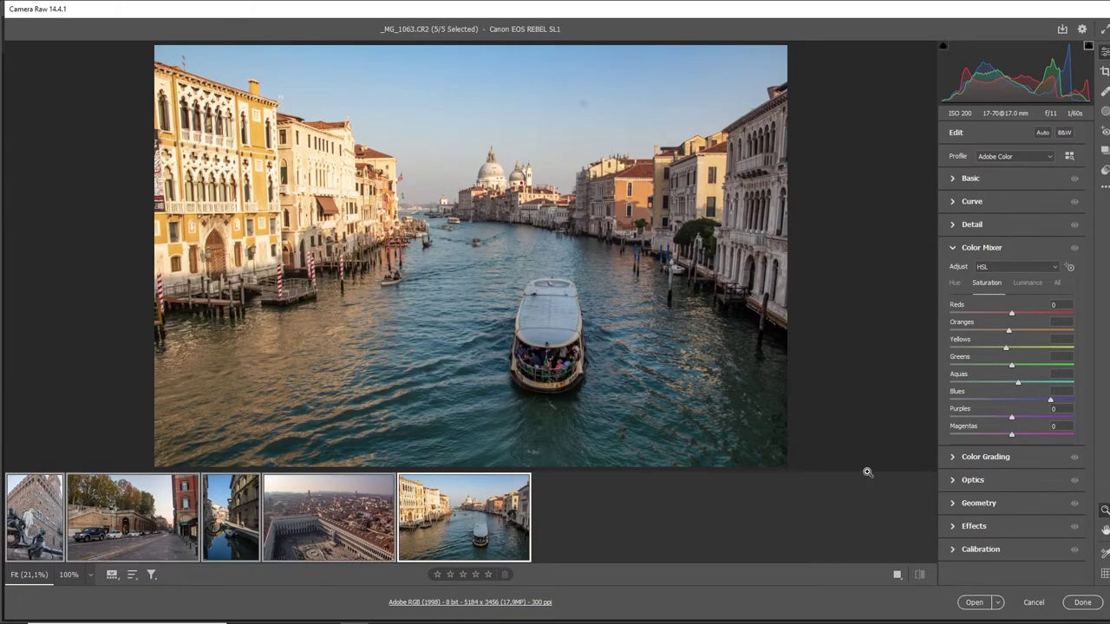
click(977, 603)
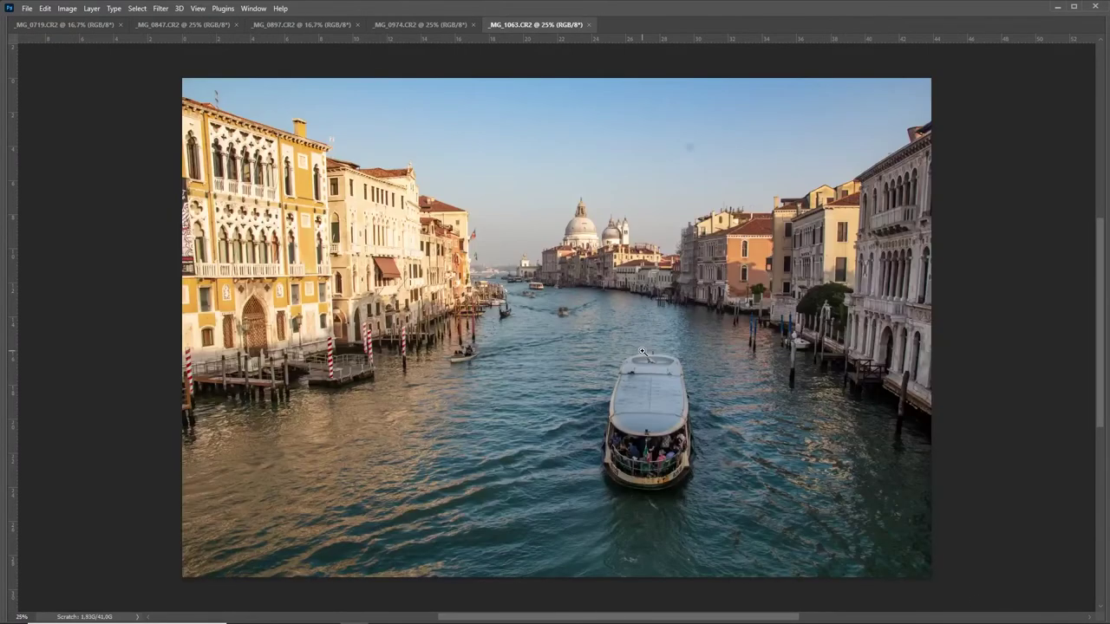
In _MG_0719.CR2, add a Curves adjustment layer with the white point's input at 243 and the black point's at 7
key(ctrl+Tab)
drag(576, 281, 618, 253)
scroll(618, 252, down, 3)
key(Tab)
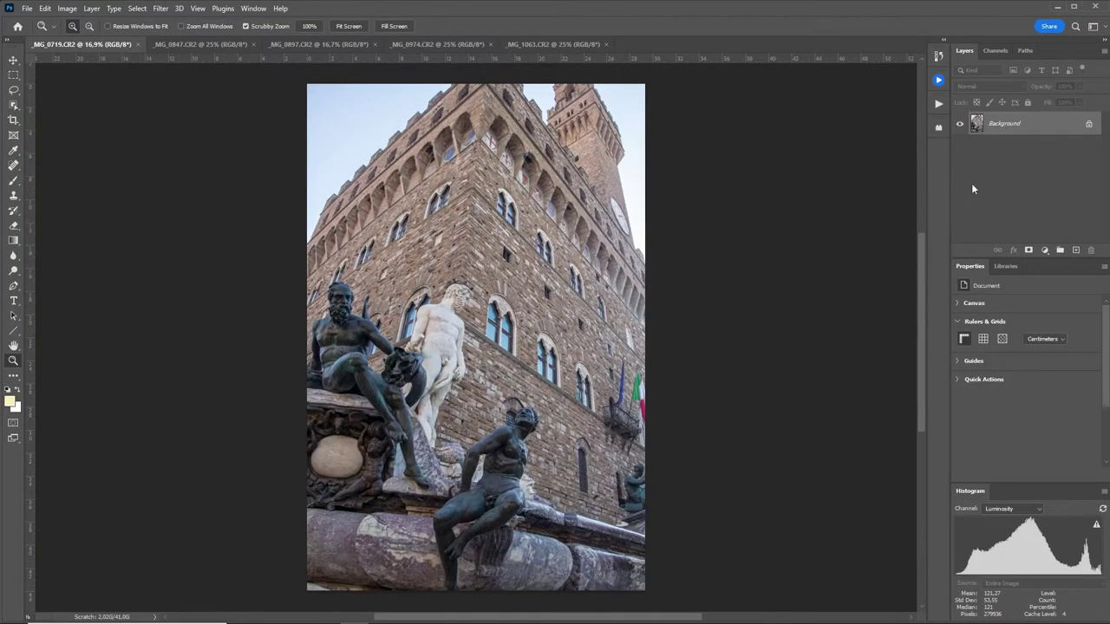
click(1043, 250)
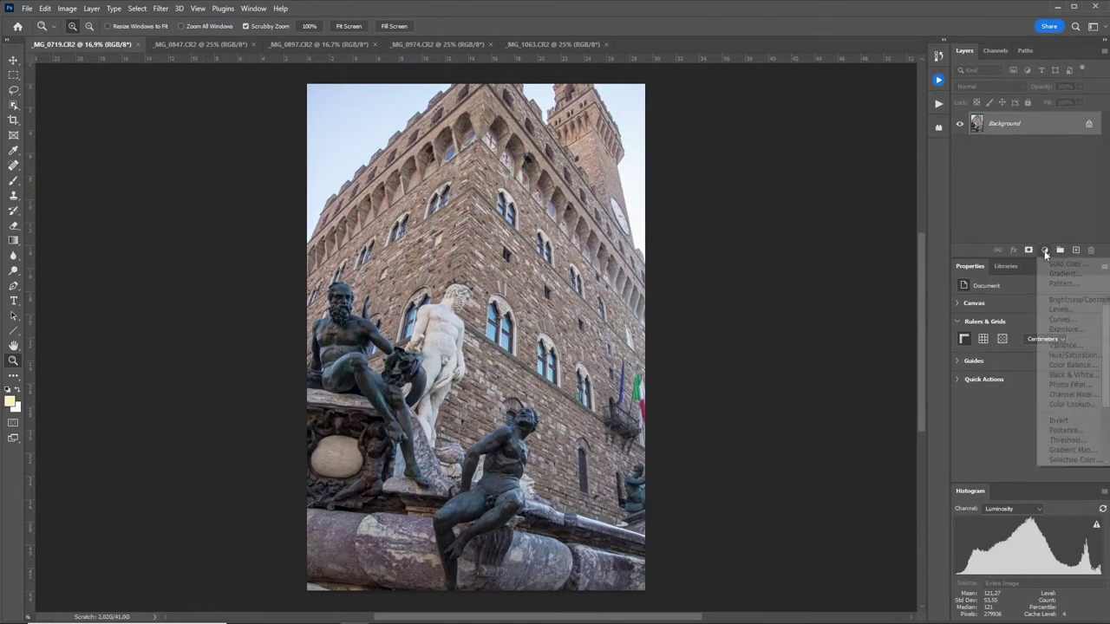
click(1072, 321)
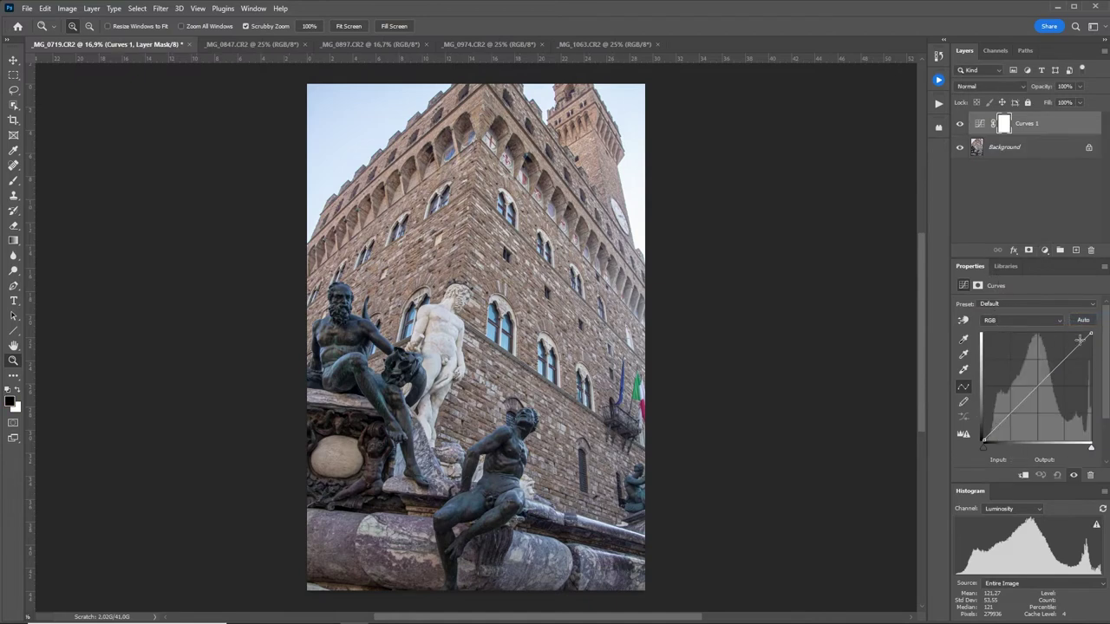
drag(1090, 335, 1085, 334)
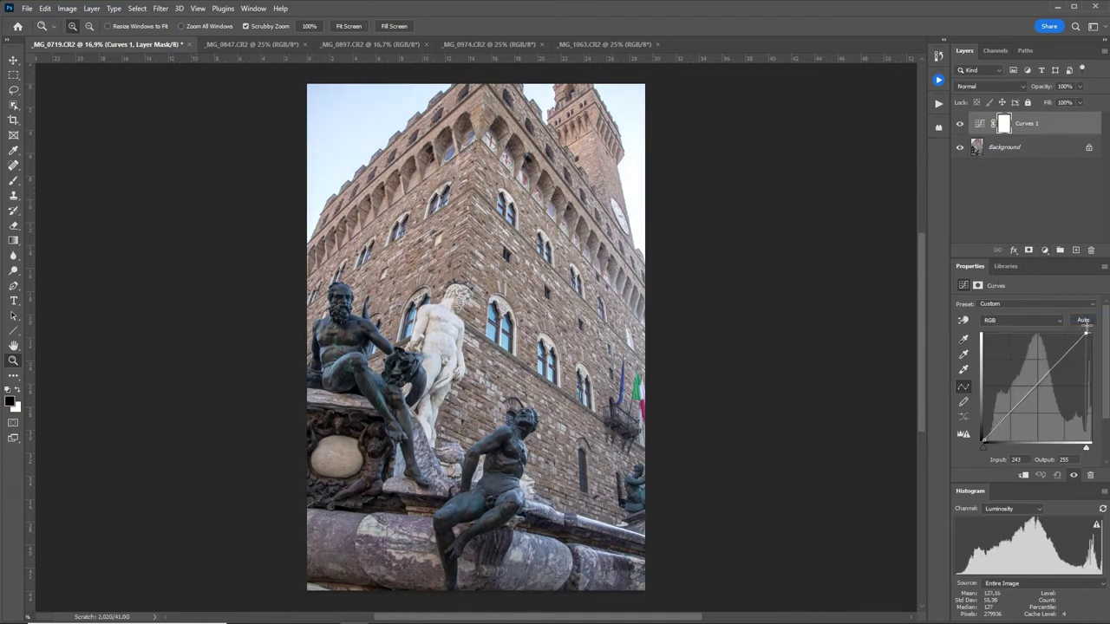
drag(986, 450, 987, 444)
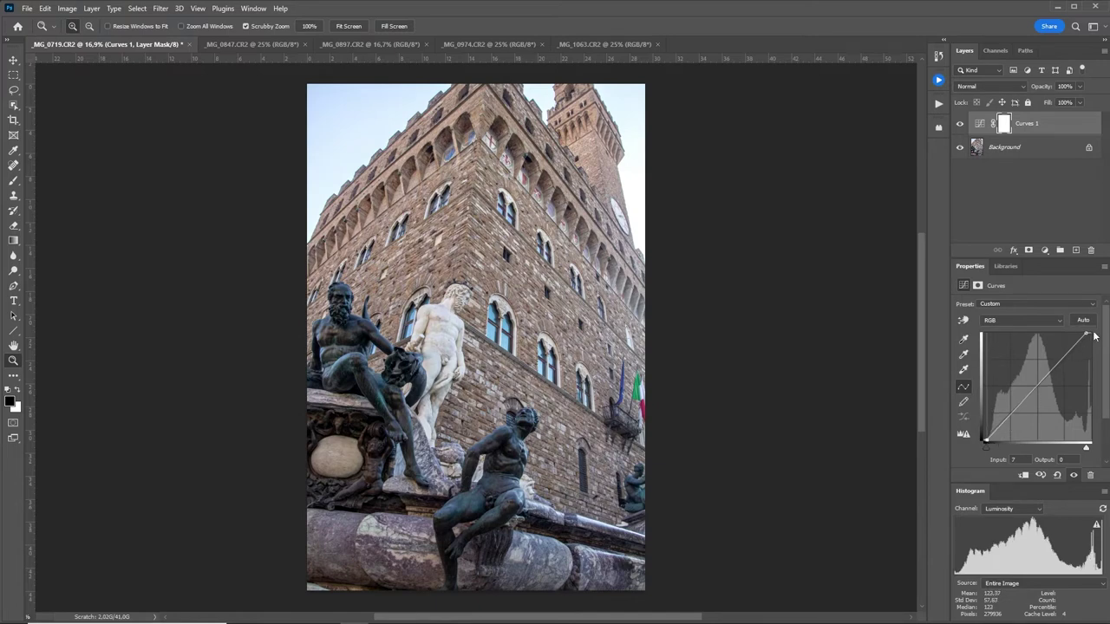
Run the Volume action with a High Pass radius of 81.2 pixels and compare the photo with and without its layer
click(937, 103)
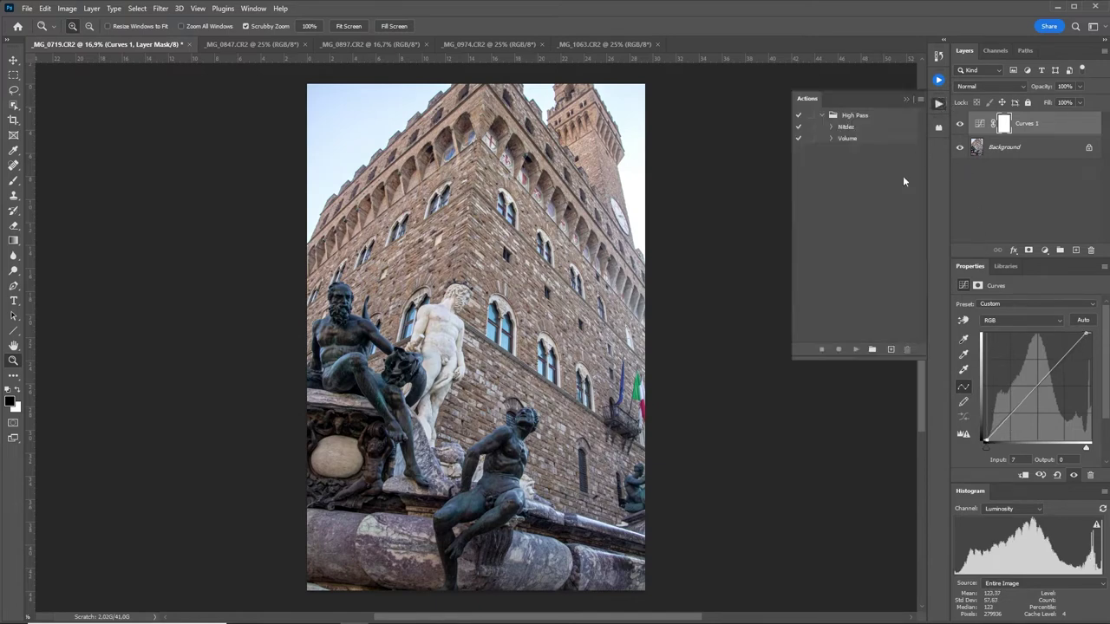
click(832, 138)
click(831, 138)
click(855, 349)
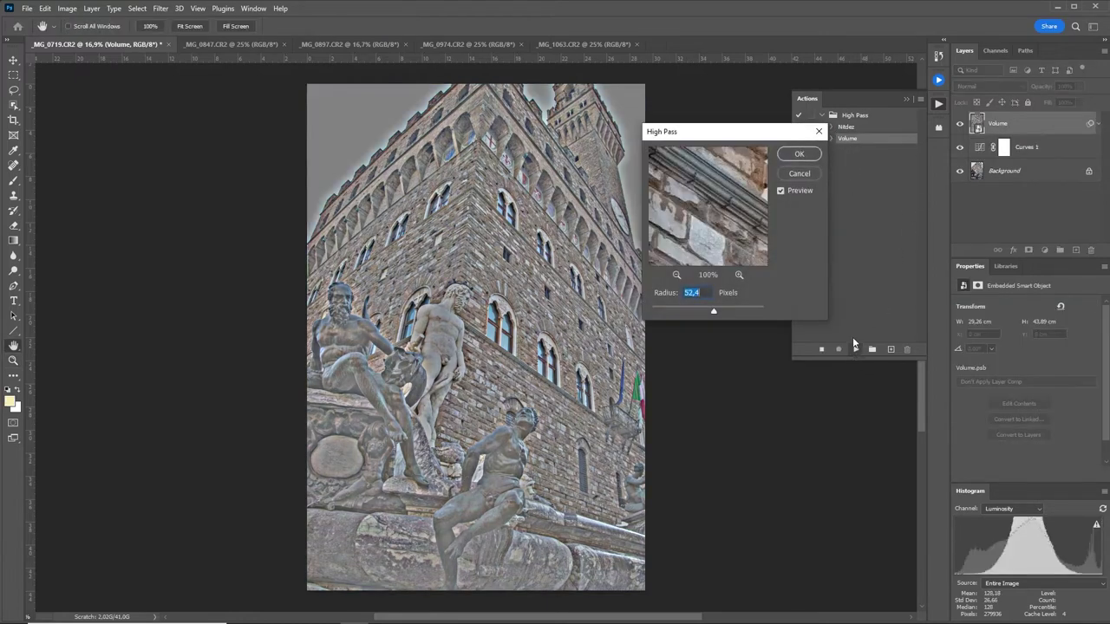
drag(716, 309, 719, 317)
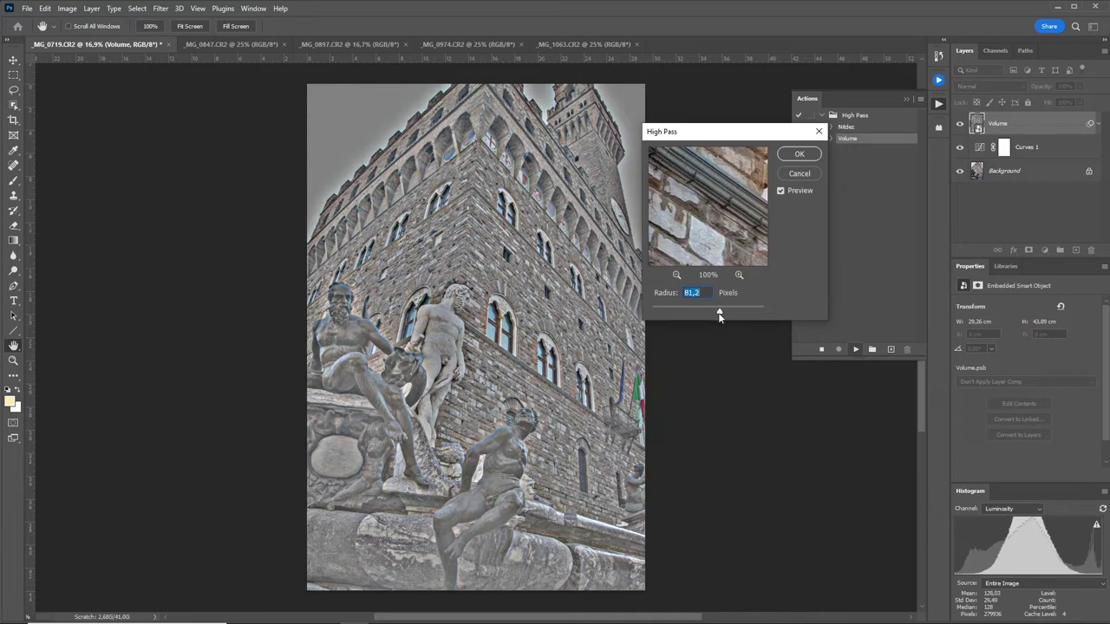
click(785, 158)
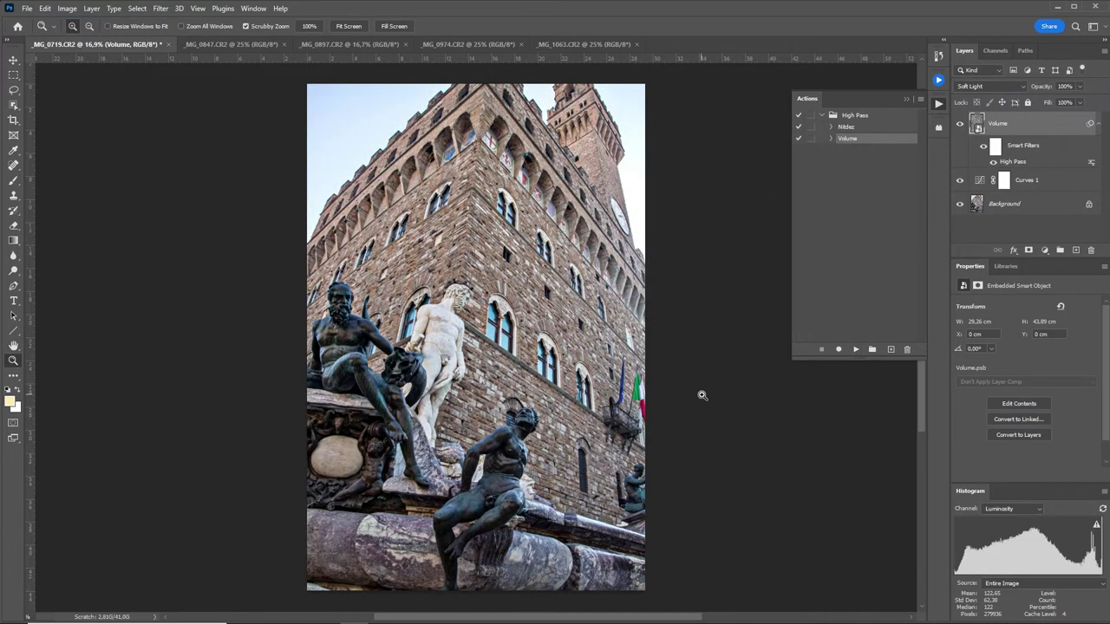
click(958, 126)
click(959, 127)
Split the black and white Underlying Layer sliders in the Volume layer's Blend If settings to soften its effect in shadows and highlights
double_click(1051, 127)
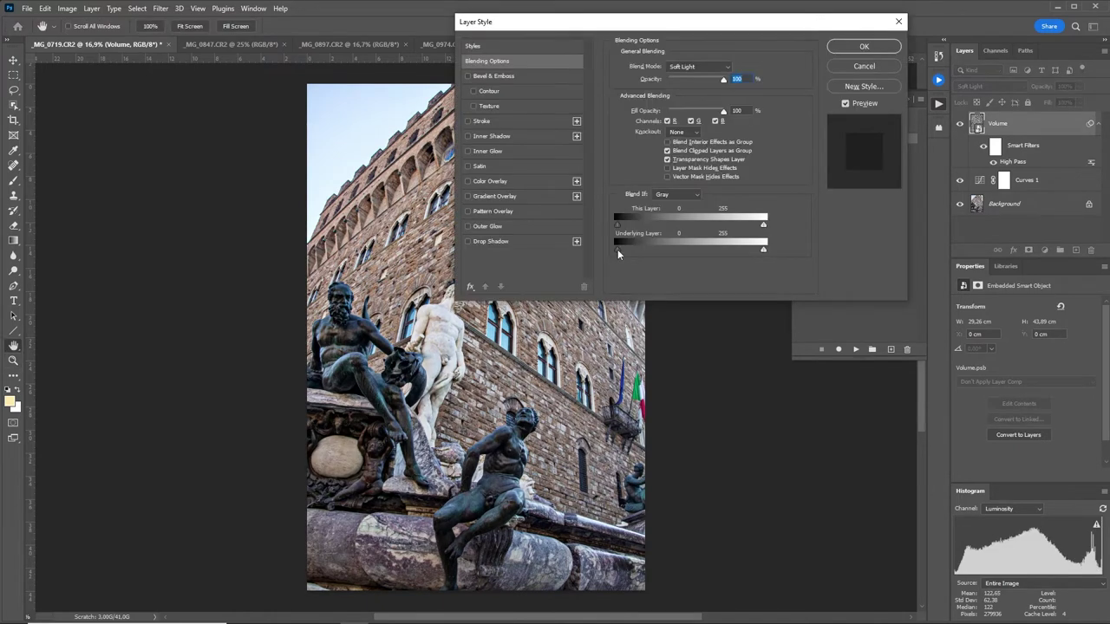
drag(617, 249, 692, 250)
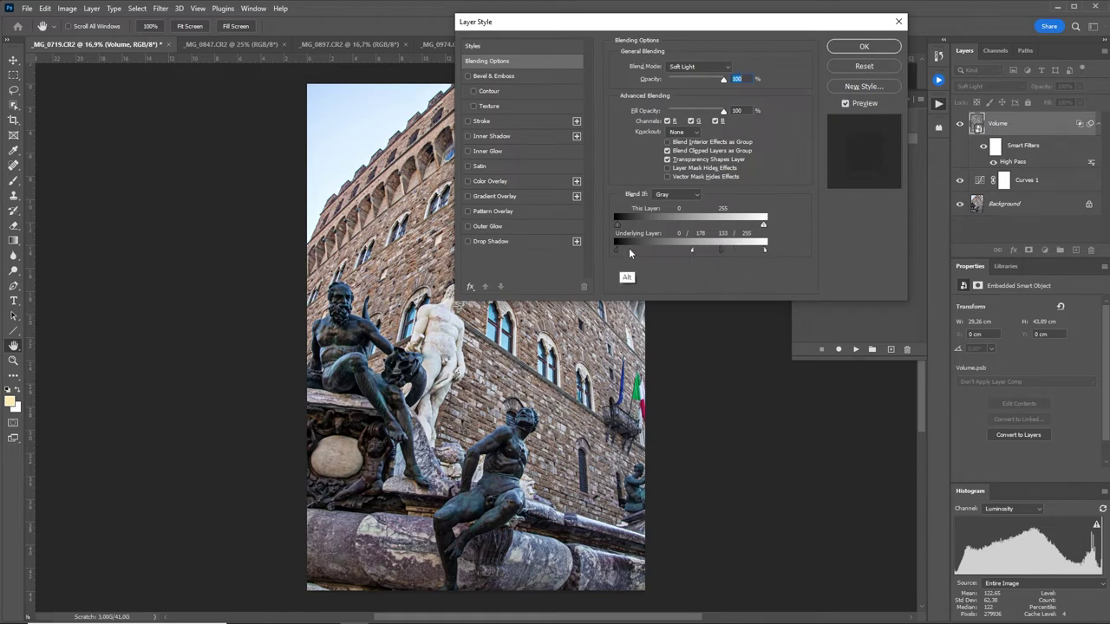
click(863, 46)
Examine the statues and facade up close with the Volume layer hidden and shown
click(959, 127)
click(960, 127)
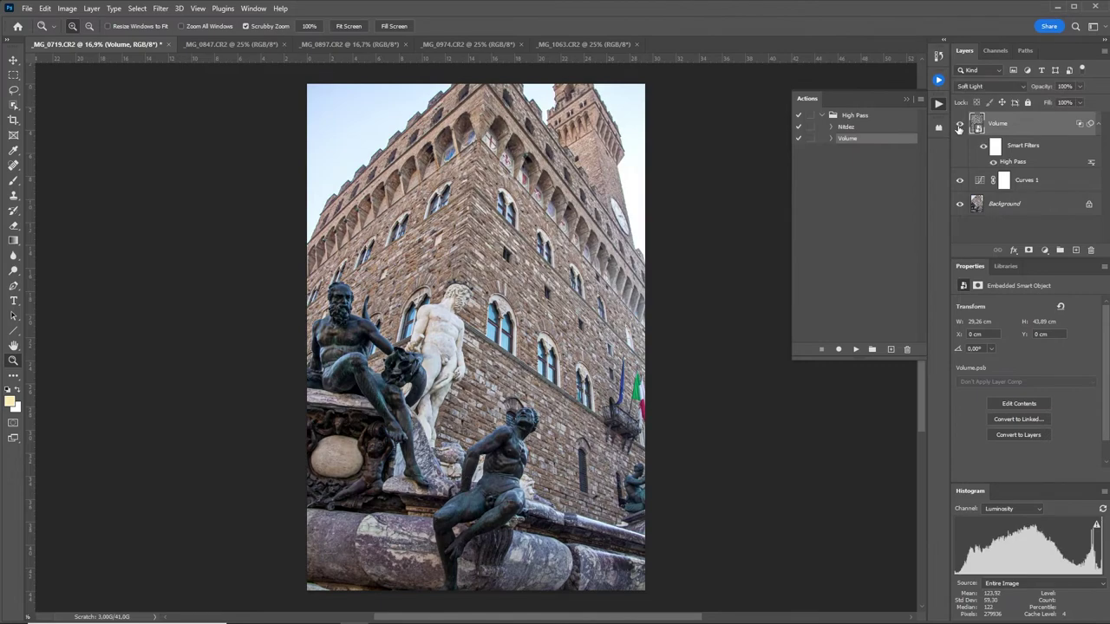
drag(362, 351, 424, 315)
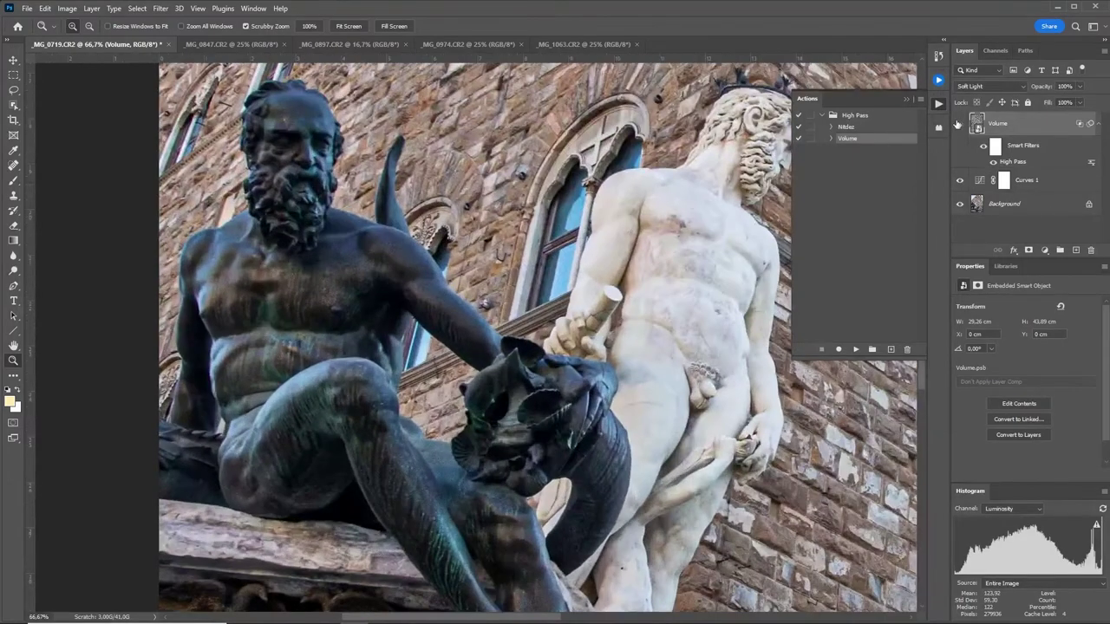
click(959, 123)
click(959, 123)
drag(748, 104, 511, 284)
click(958, 127)
click(959, 126)
Run the Nitdez action with a High Pass radius of 2 pixels
click(847, 128)
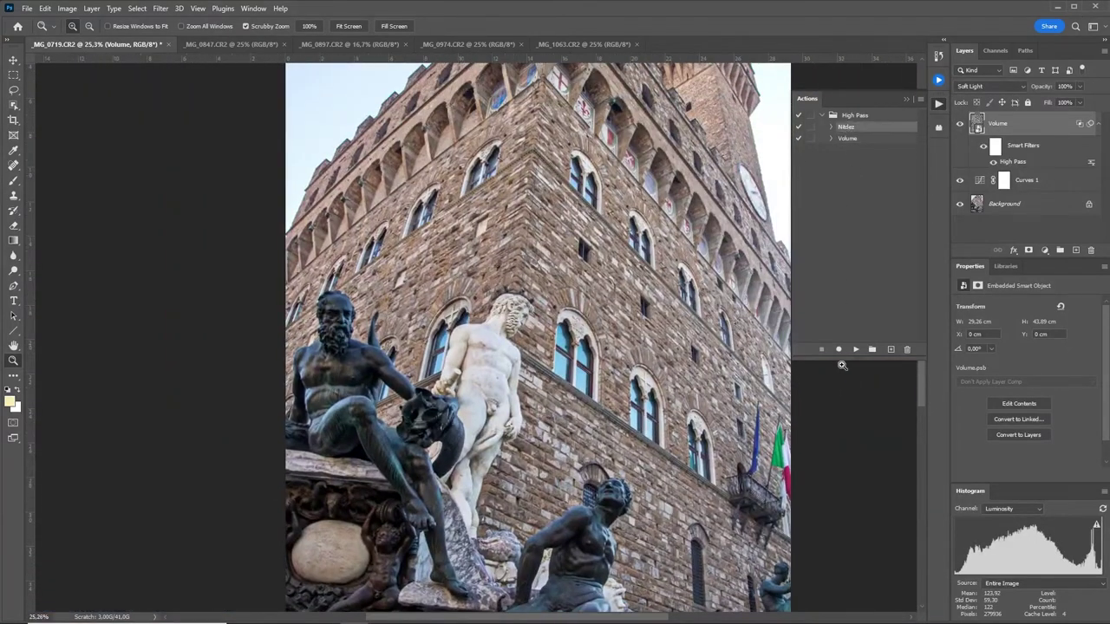
click(856, 349)
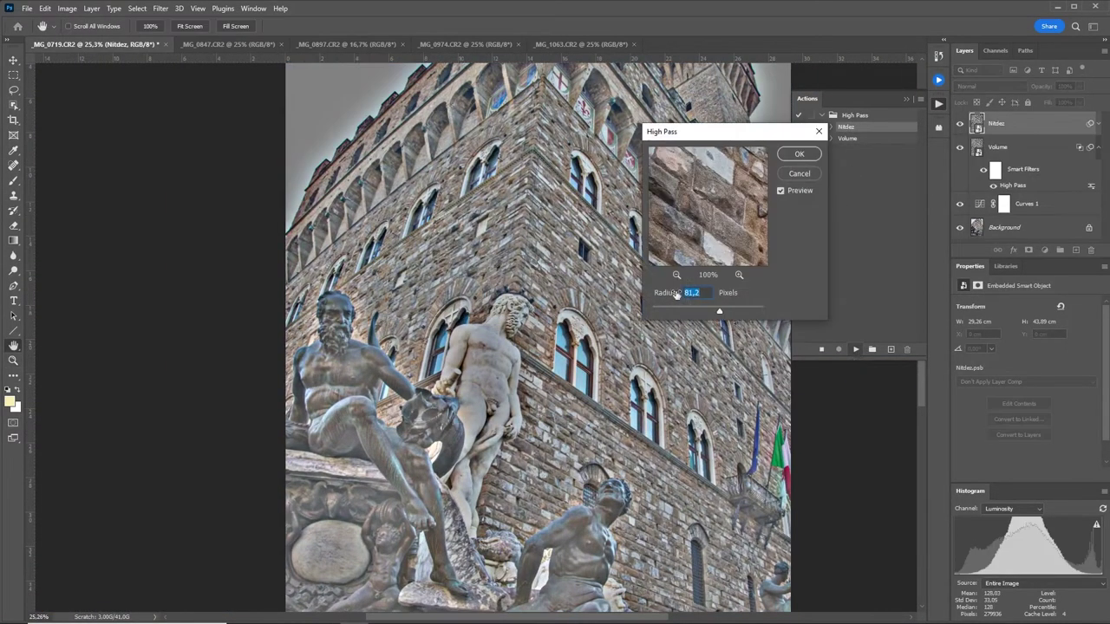
text(1)
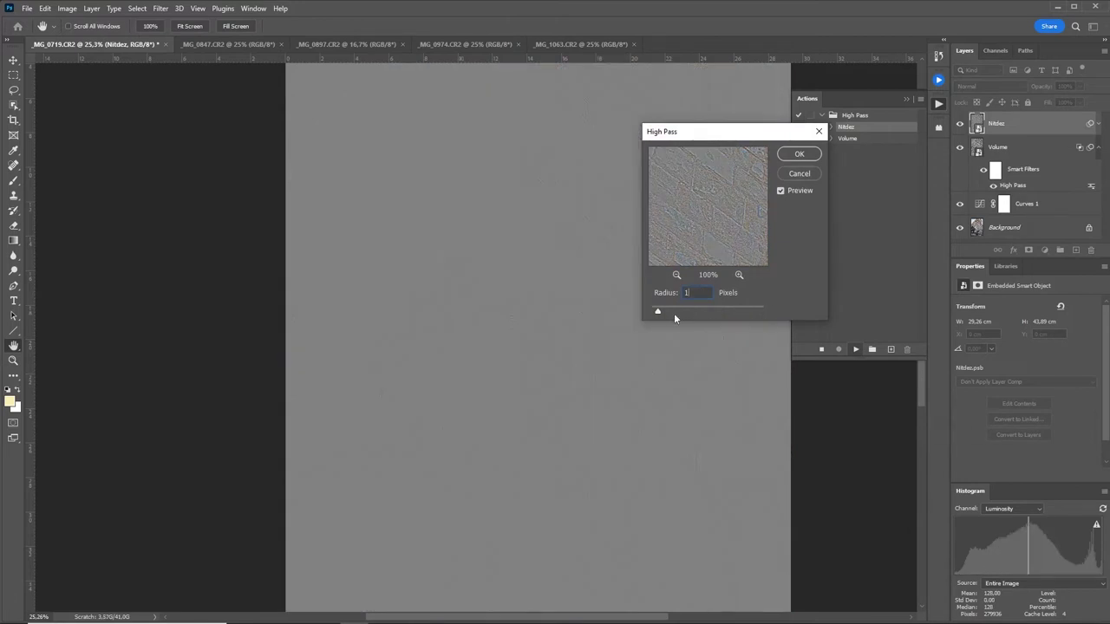
key(Up)
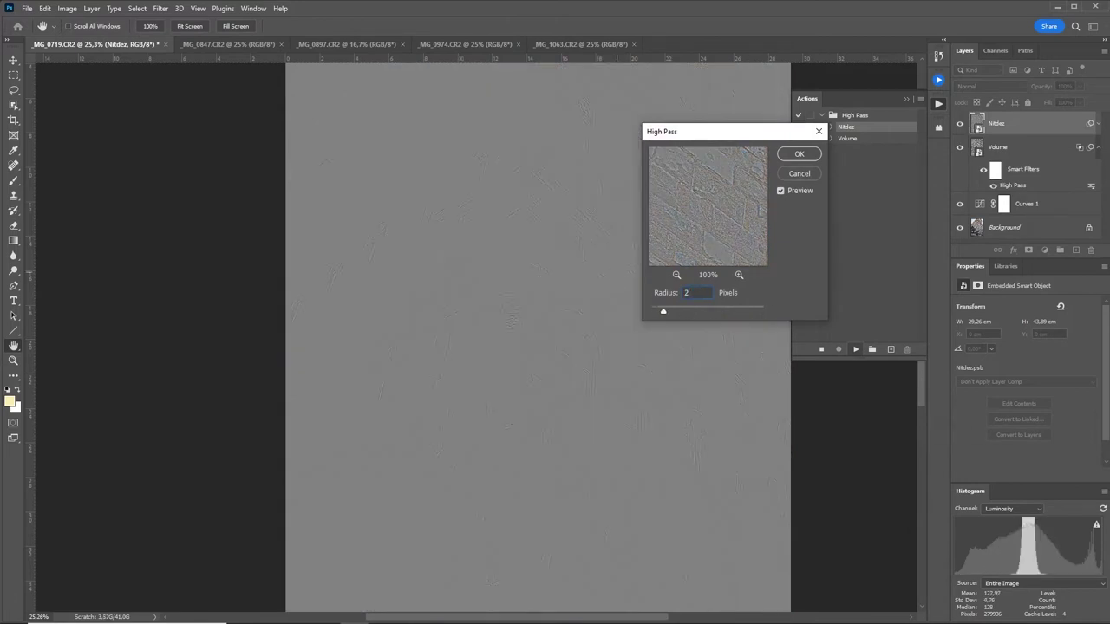
key(Return)
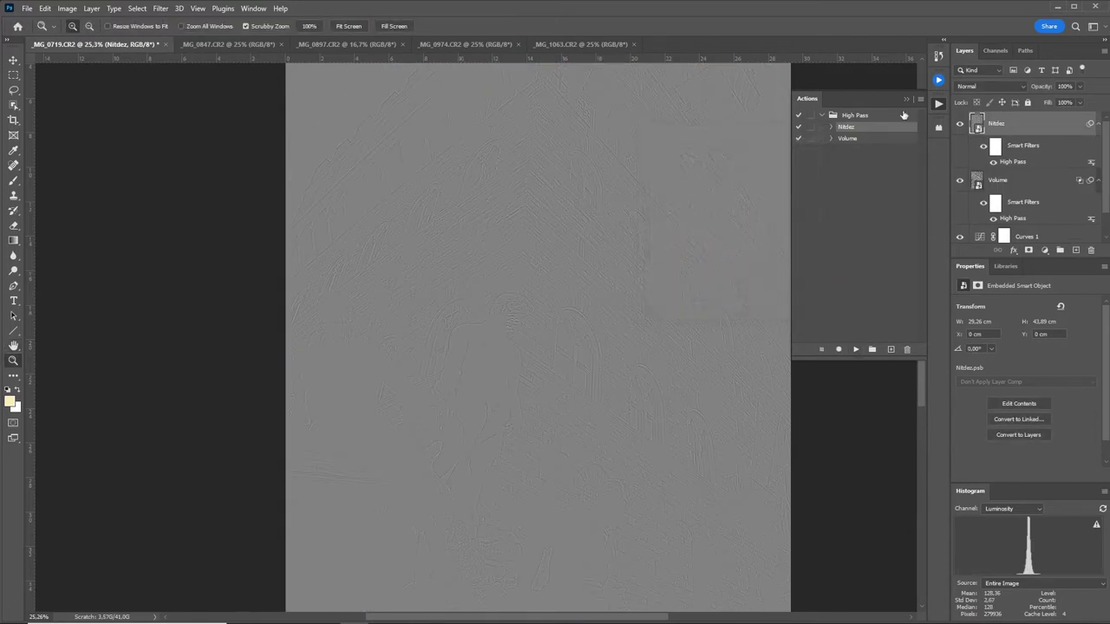
Set the Nitdez layer's blend mode to Linear Light and its opacity to 50%, and check the result on the whole photo
click(983, 84)
click(997, 273)
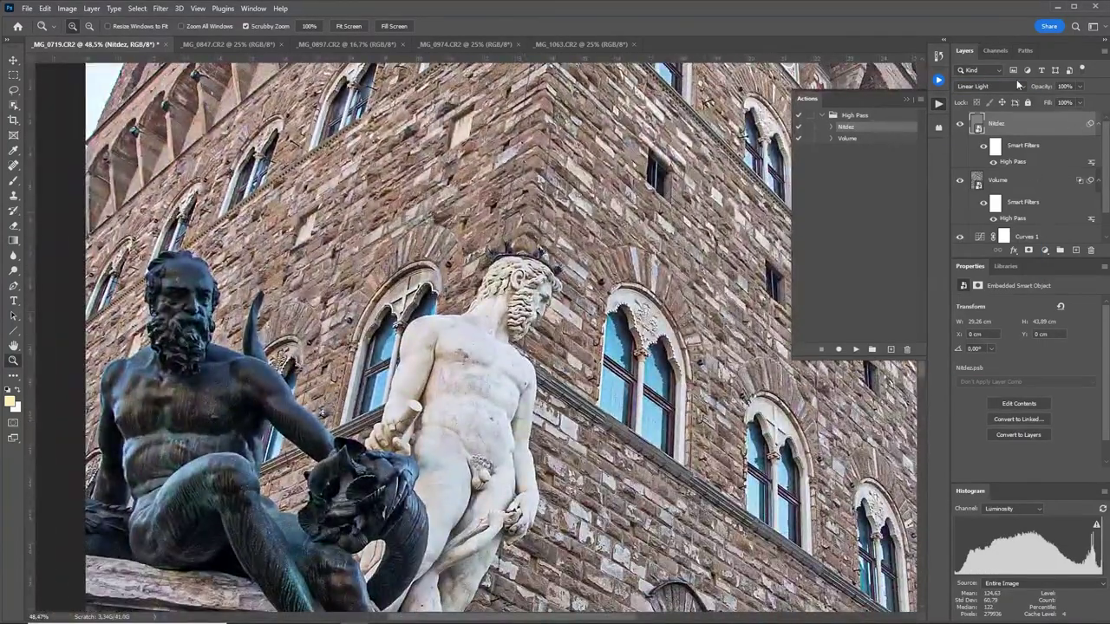
key(5)
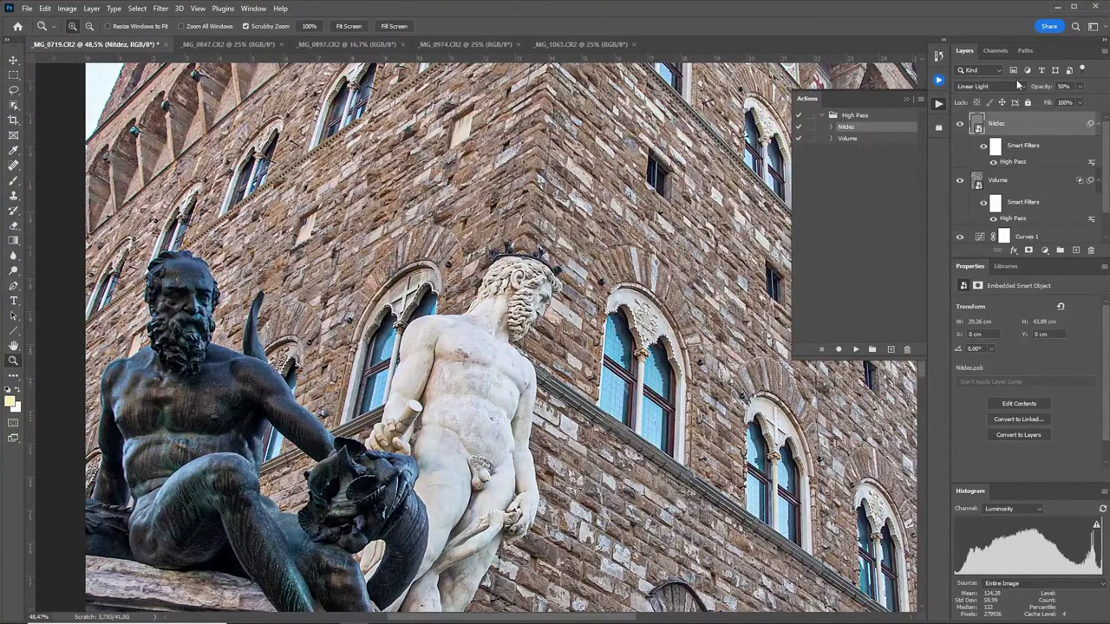
drag(535, 298, 408, 298)
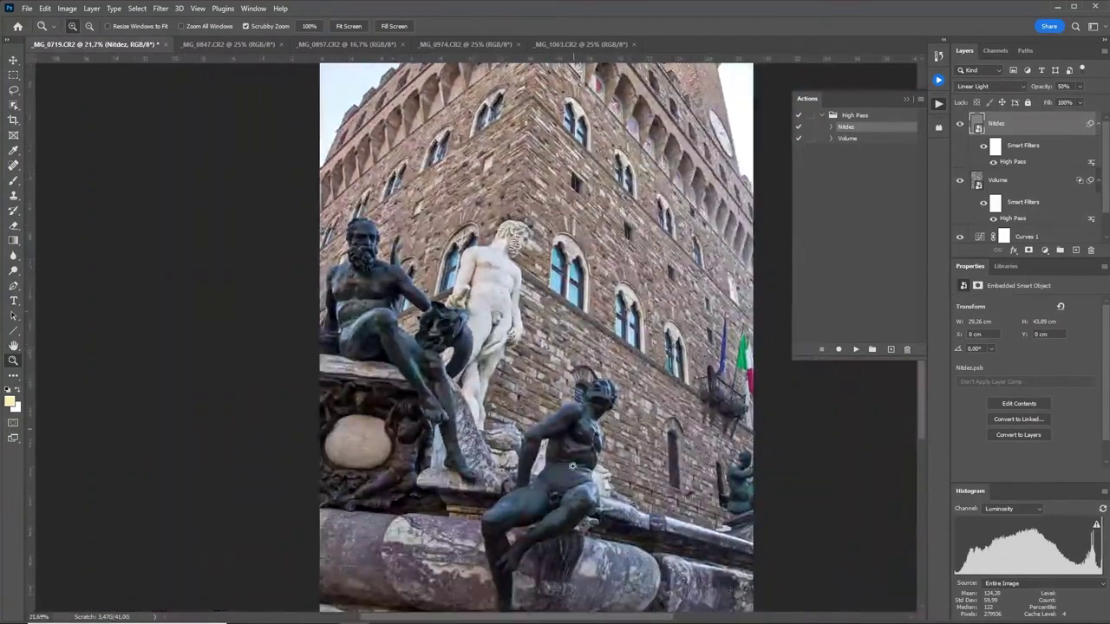
drag(562, 500, 667, 501)
Switch to Bridge and open _MG_0719.CR2 again through Camera Raw into Photoshop for comparison
key(alt+Tab)
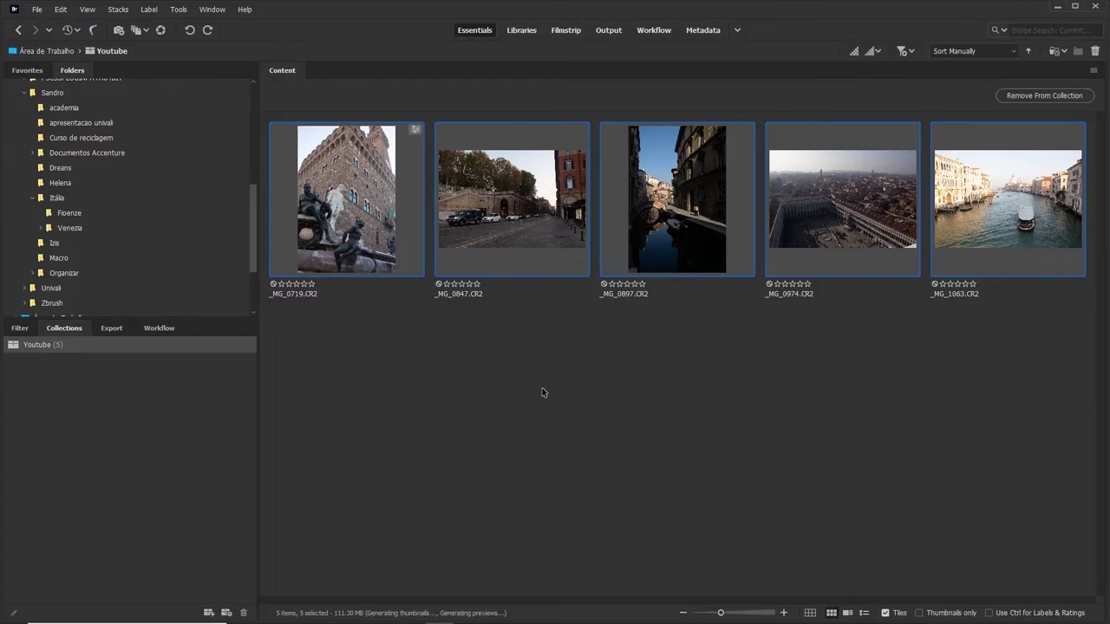
click(379, 214)
right_click(363, 216)
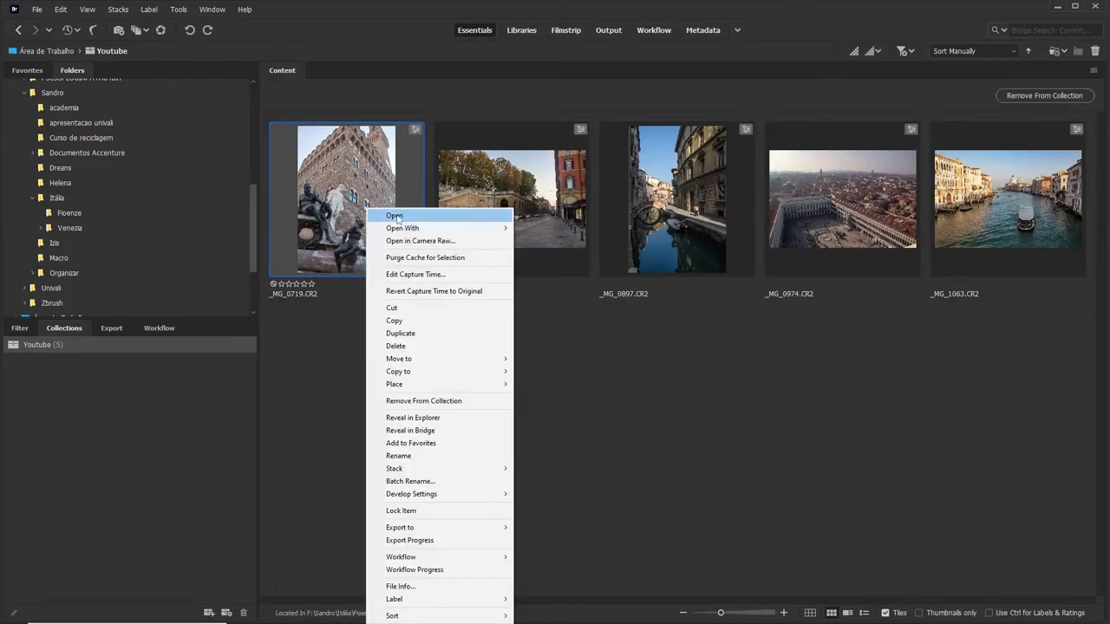
click(391, 216)
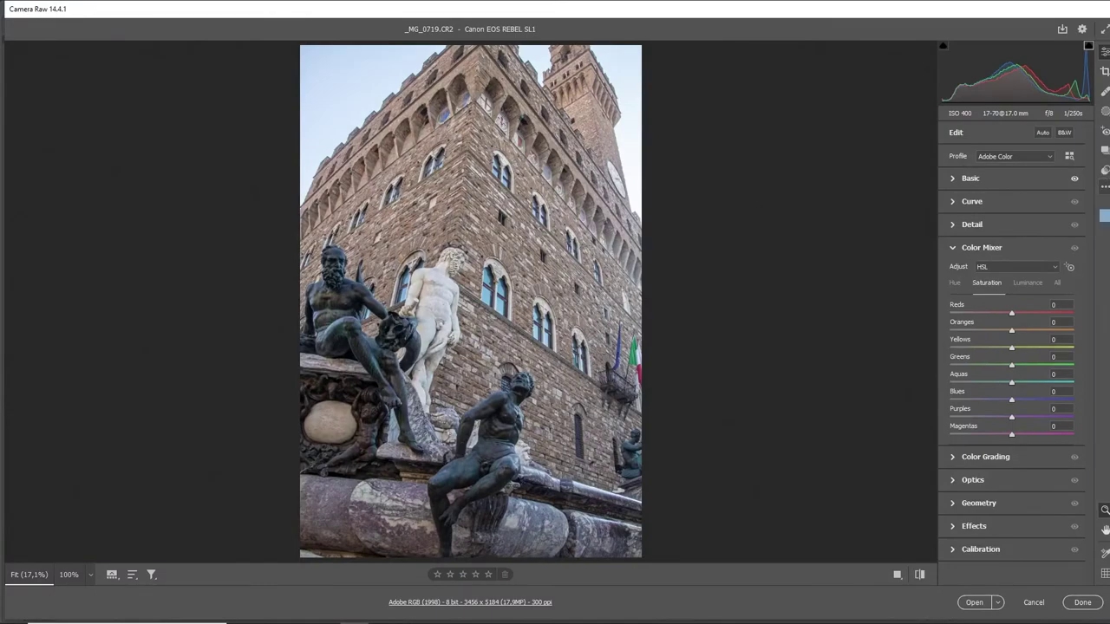
click(975, 602)
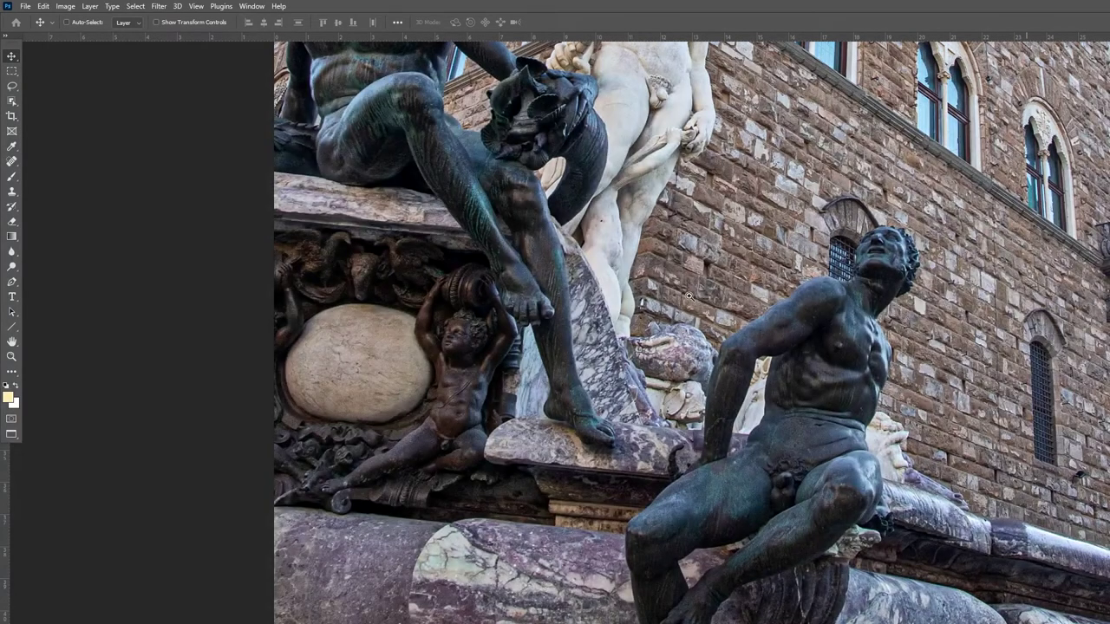
Inspect the statues, windows and brickwork up close to compare the sharpening and volume with the version opened from Camera Raw
key(z)
drag(713, 274, 659, 275)
drag(703, 81, 602, 211)
drag(771, 347, 815, 347)
drag(825, 232, 767, 451)
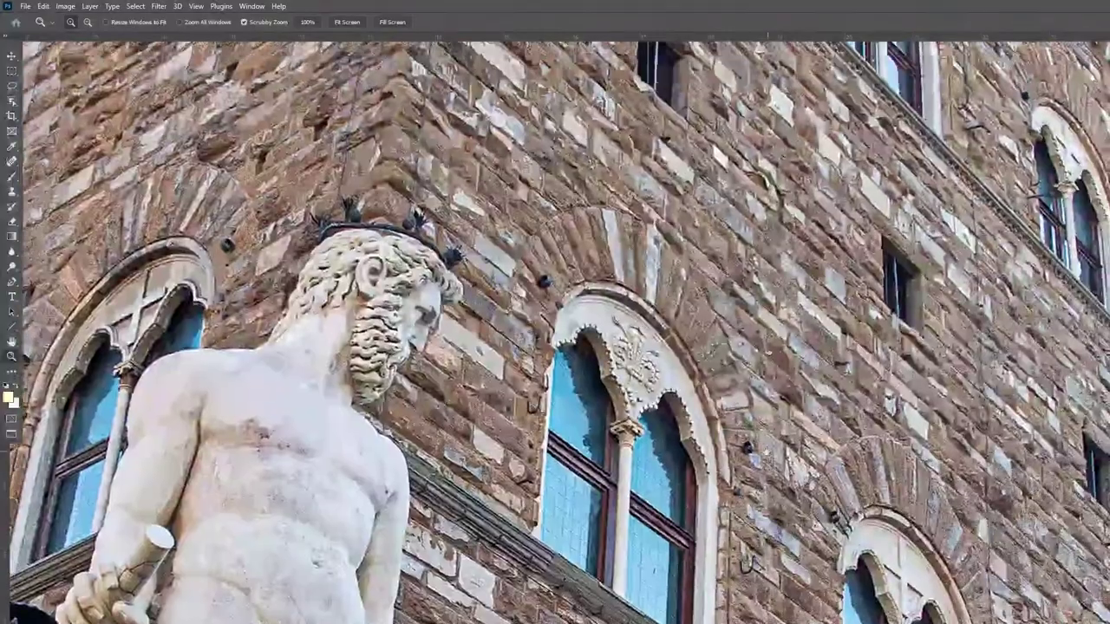
key(alt)
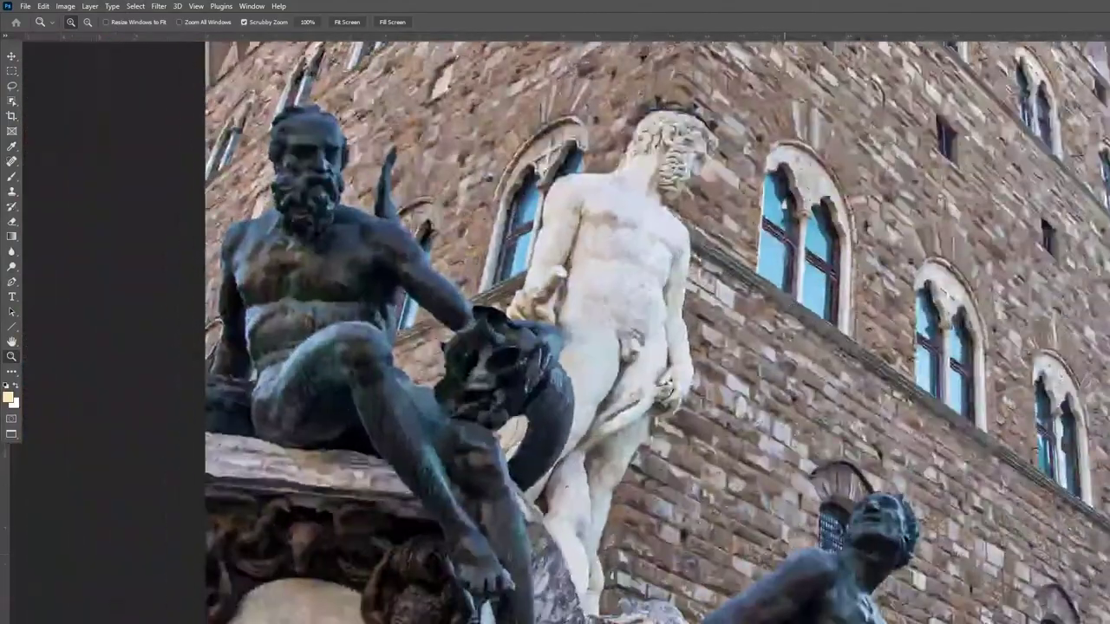
Compare the statue photo before and after the enhancement, from the figures down to the fountain base, finishing with the whole image
key(ctrl+z)
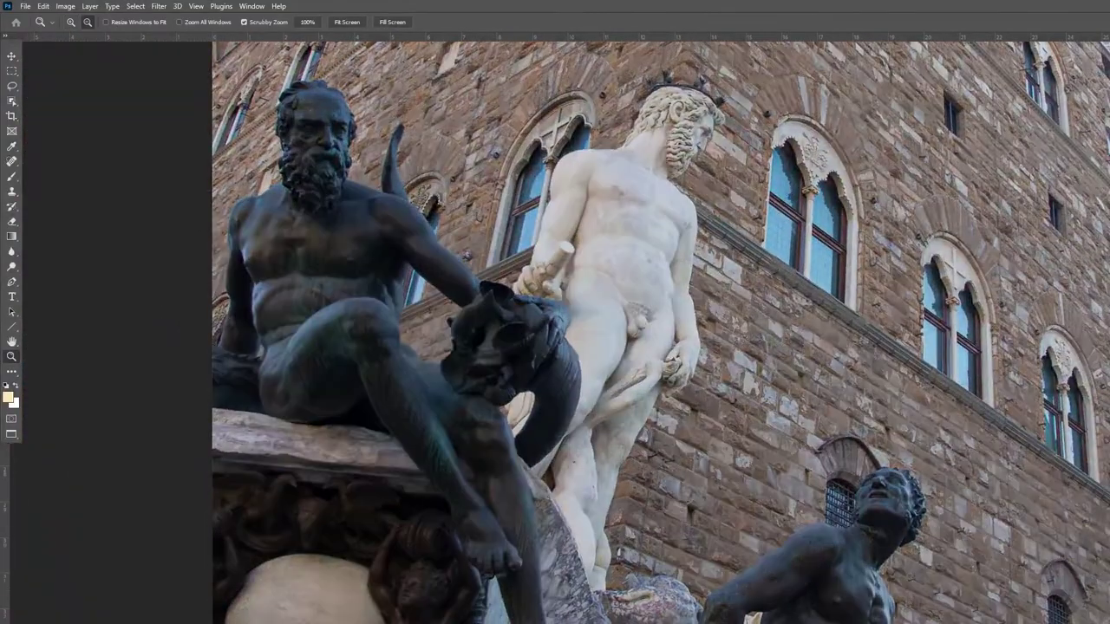
key(ctrl+alt+z)
drag(555, 434, 650, 192)
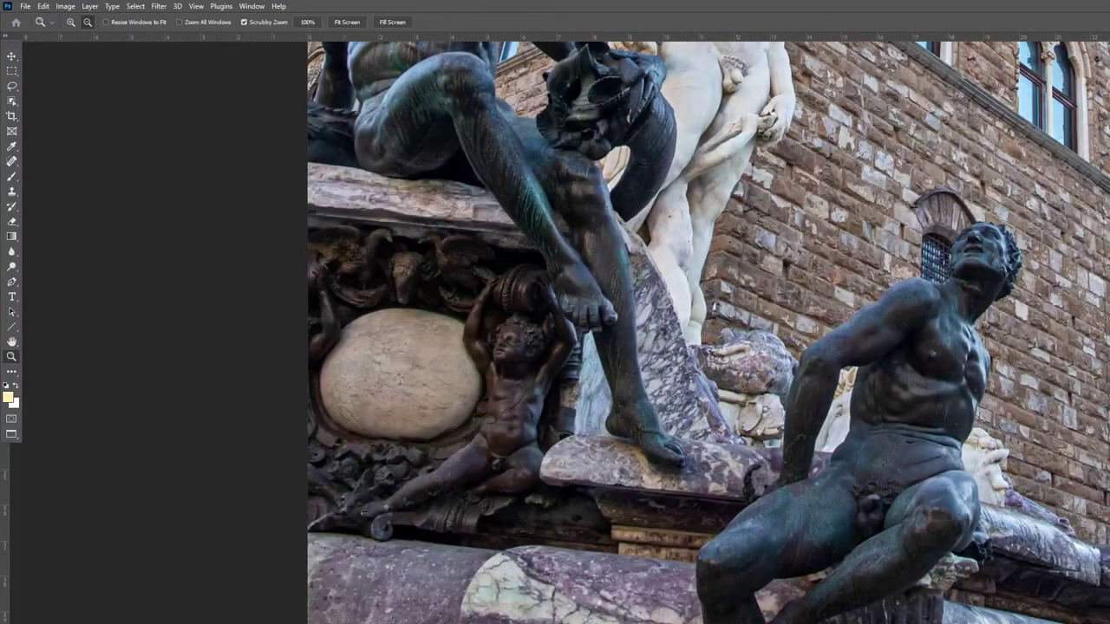
key(ctrl+alt+z)
key(ctrl+alt+z)
key(ctrl+0)
key(ctrl+minus)
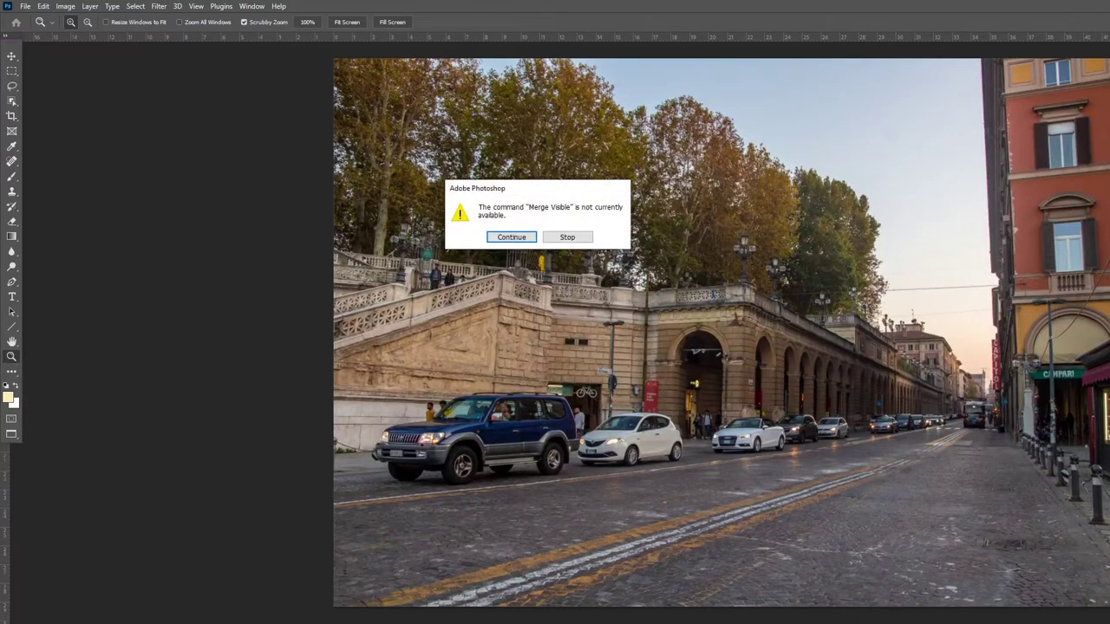
Stop the halted action on the street photo and heal a spot in the sky with a size 100 Spot Healing Brush
click(567, 236)
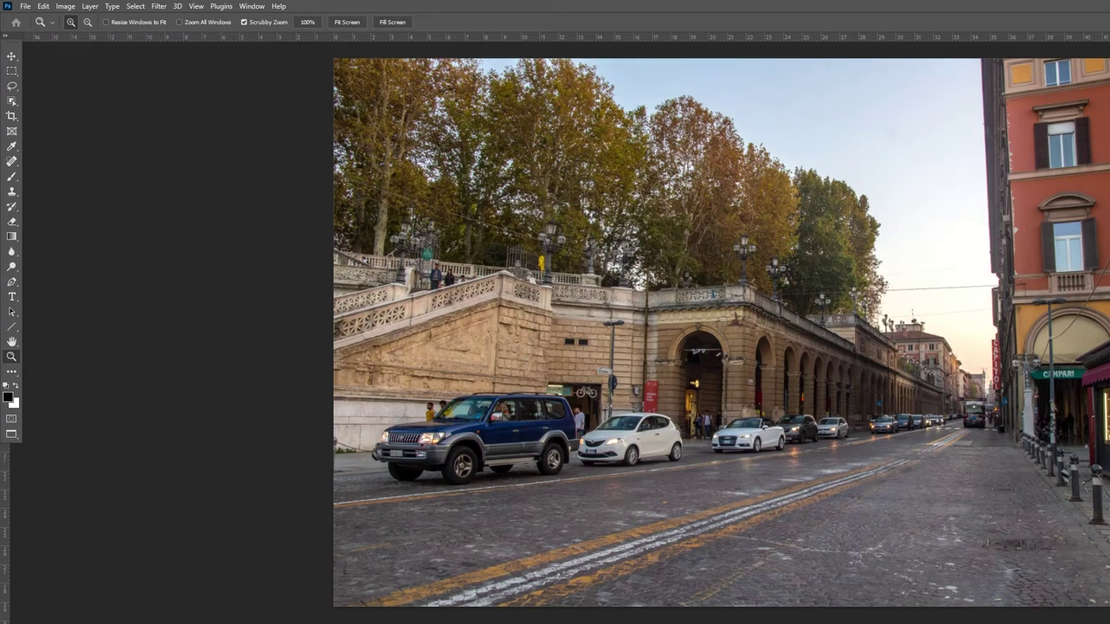
key(j)
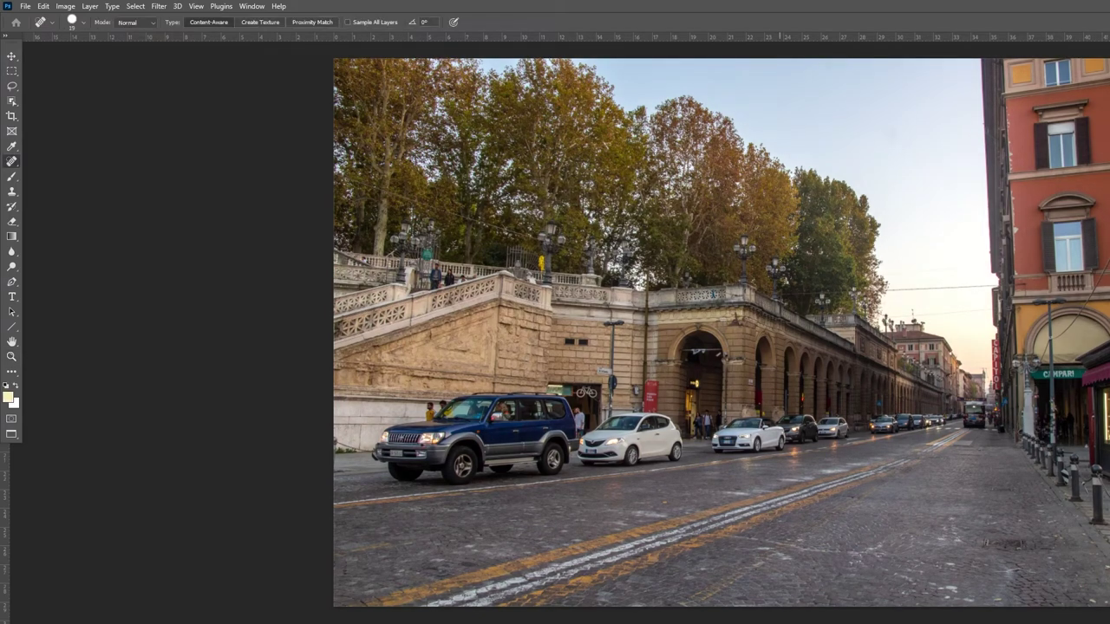
key(])
key(])
key(])
key(])
key(])
key(])
key(])
key(])
drag(892, 141, 892, 136)
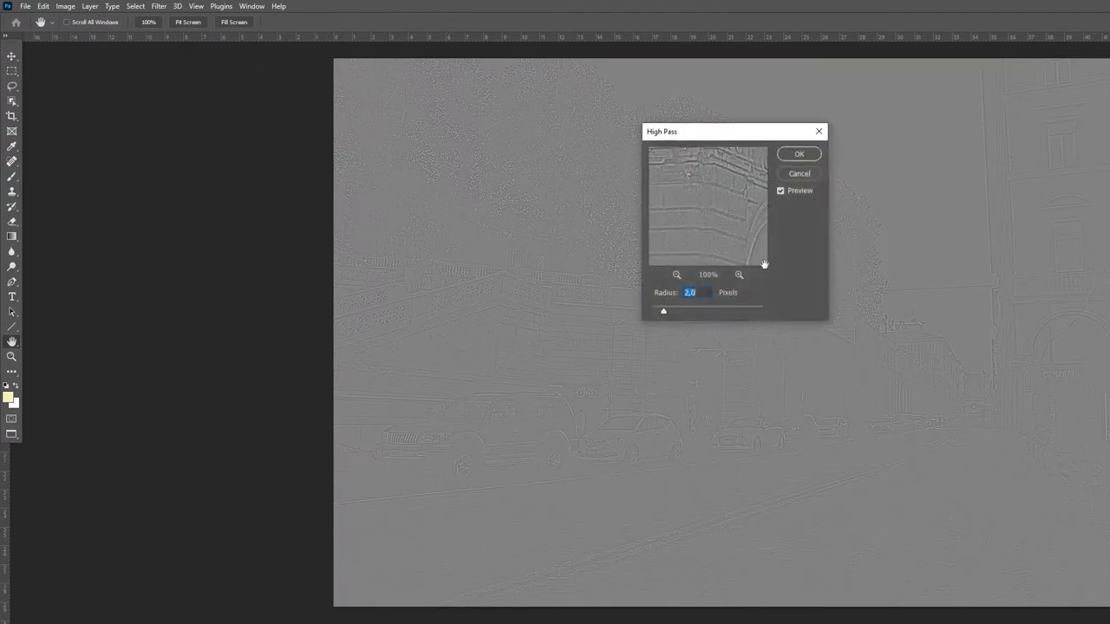
Apply a 44.3-pixel High Pass to the street photo's Volume layer and set Blend If for the underlying layer to 40/165 and 83/255
drag(662, 315, 713, 311)
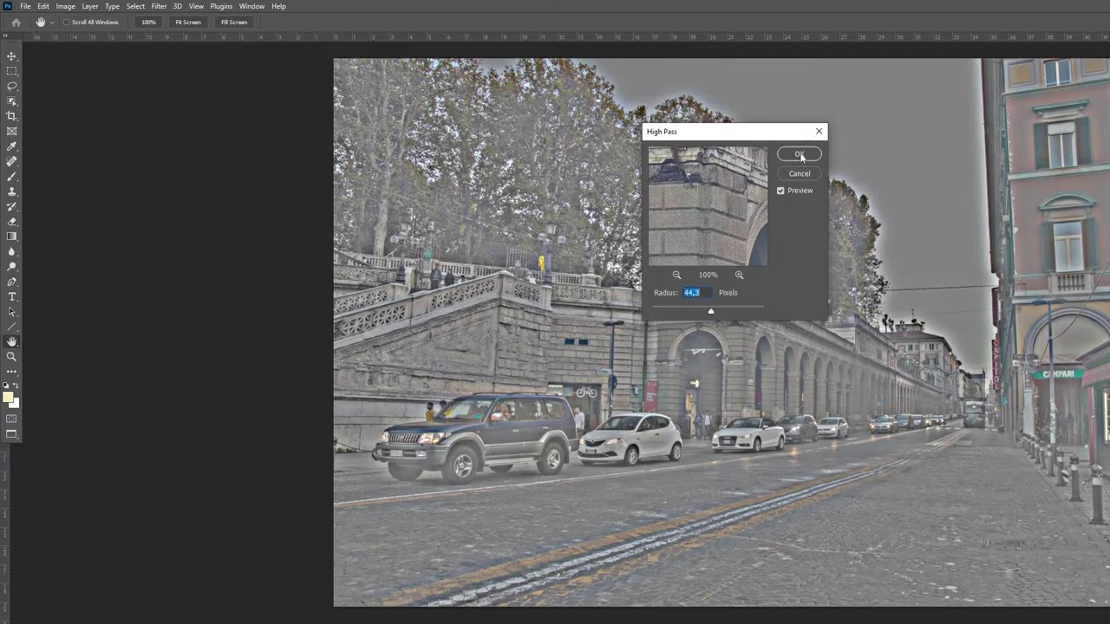
click(799, 154)
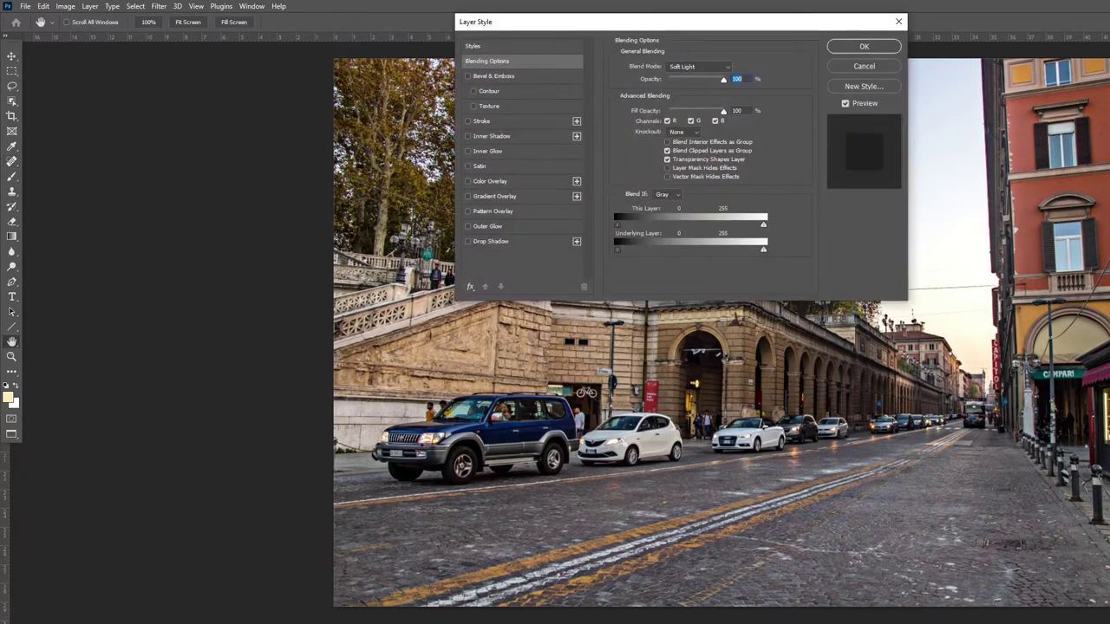
drag(617, 250, 639, 250)
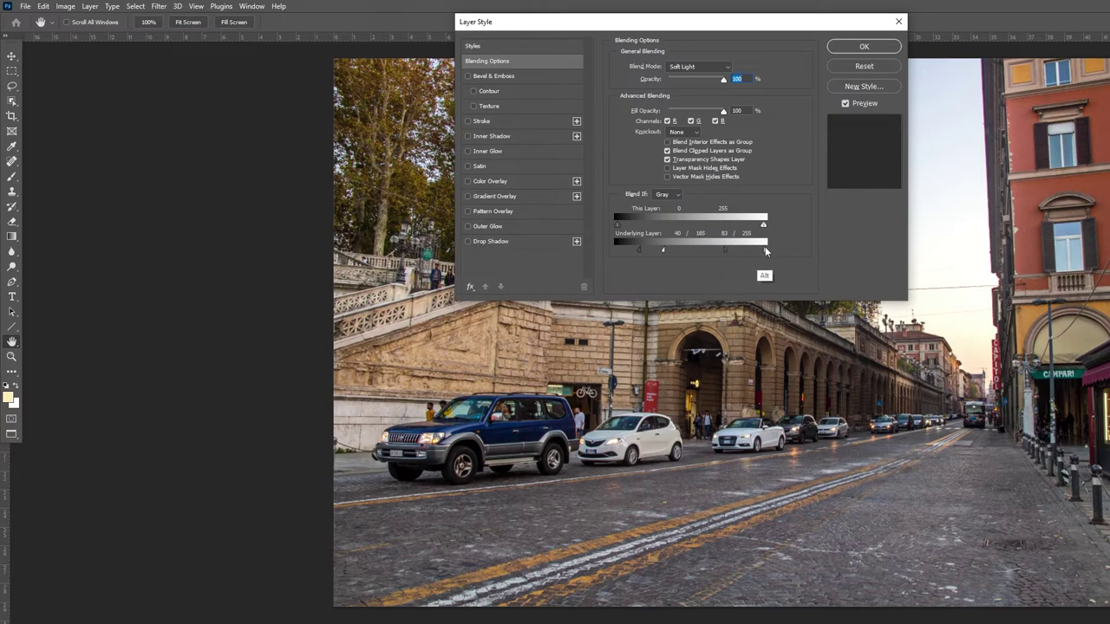
click(865, 46)
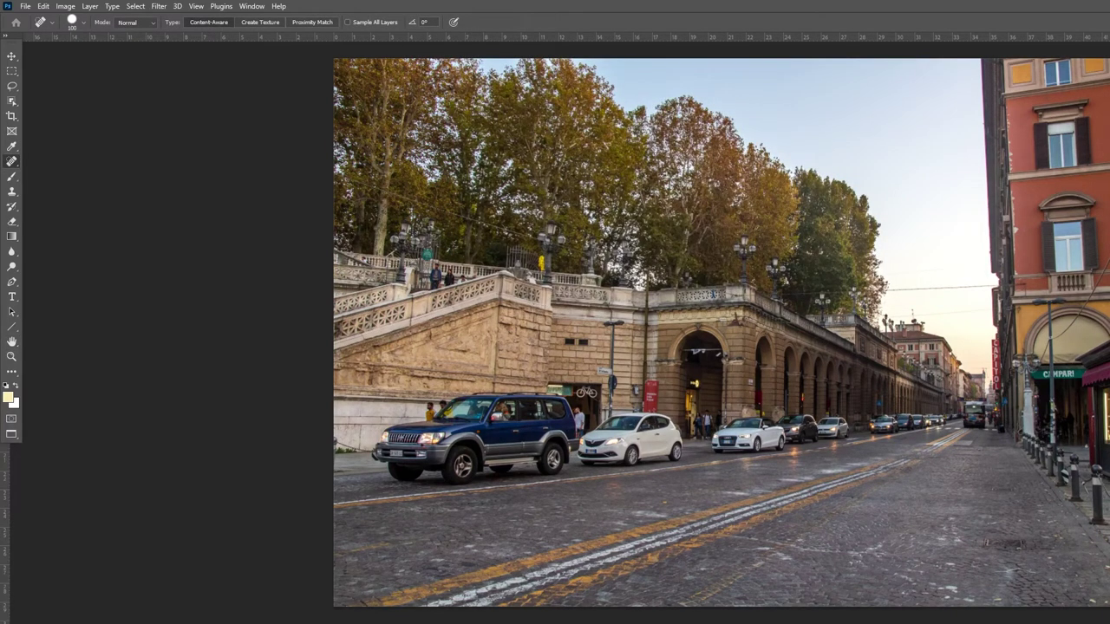
Run the Nitdez action on the street photo with a High Pass radius of 1 pixel
key(ctrl+alt+f)
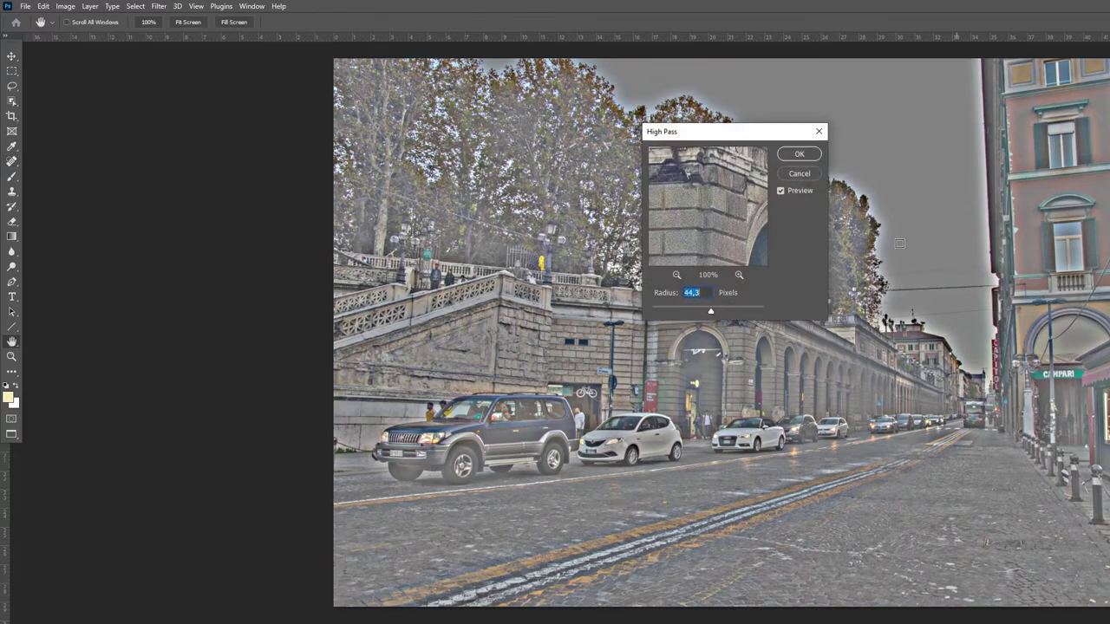
text(1)
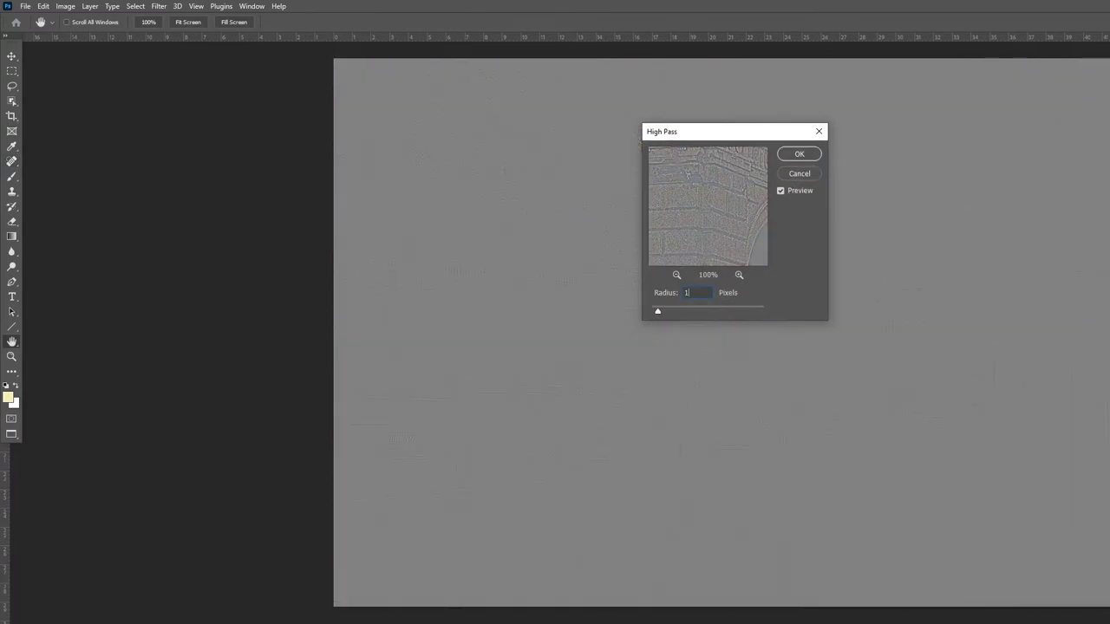
click(811, 161)
key(j)
key(ctrl+z)
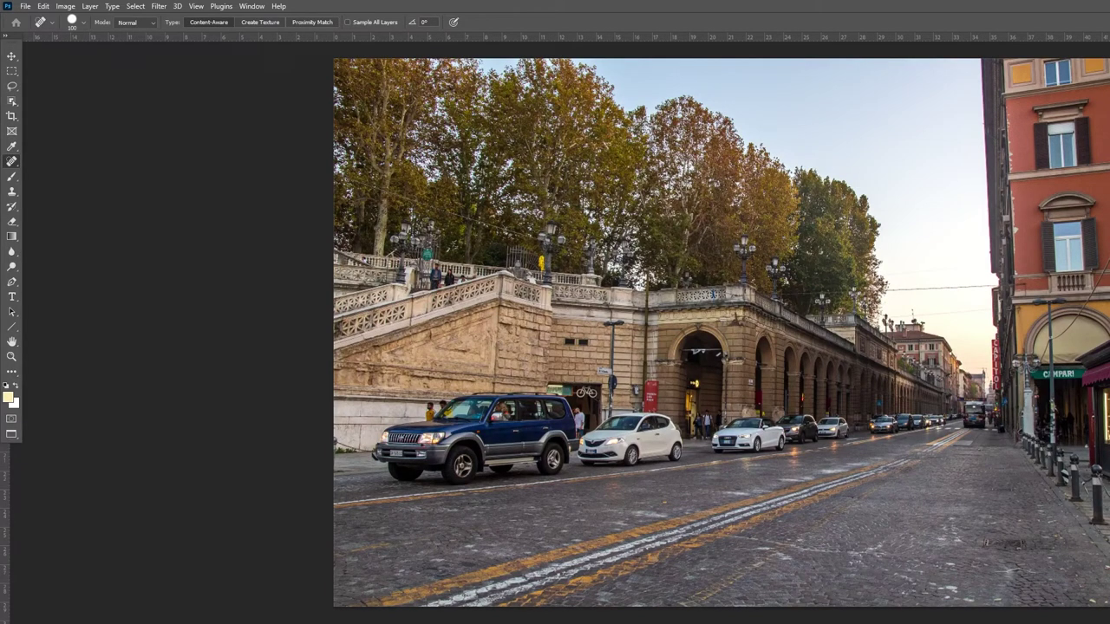
key(v)
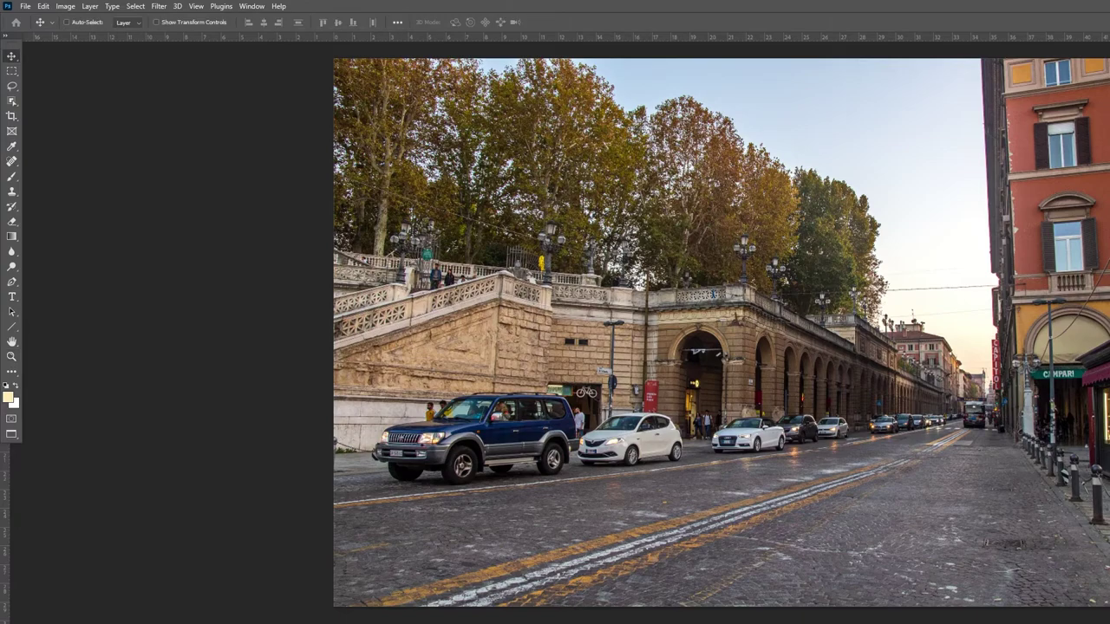
Inspect the cars, stone walls and arches of the street photo up close to judge the sharpening and volume
key(z)
mouse_move(618, 209)
mouse_down()
mouse_move(719, 209)
mouse_move(618, 209)
mouse_up()
drag(578, 380, 687, 280)
key(alt)
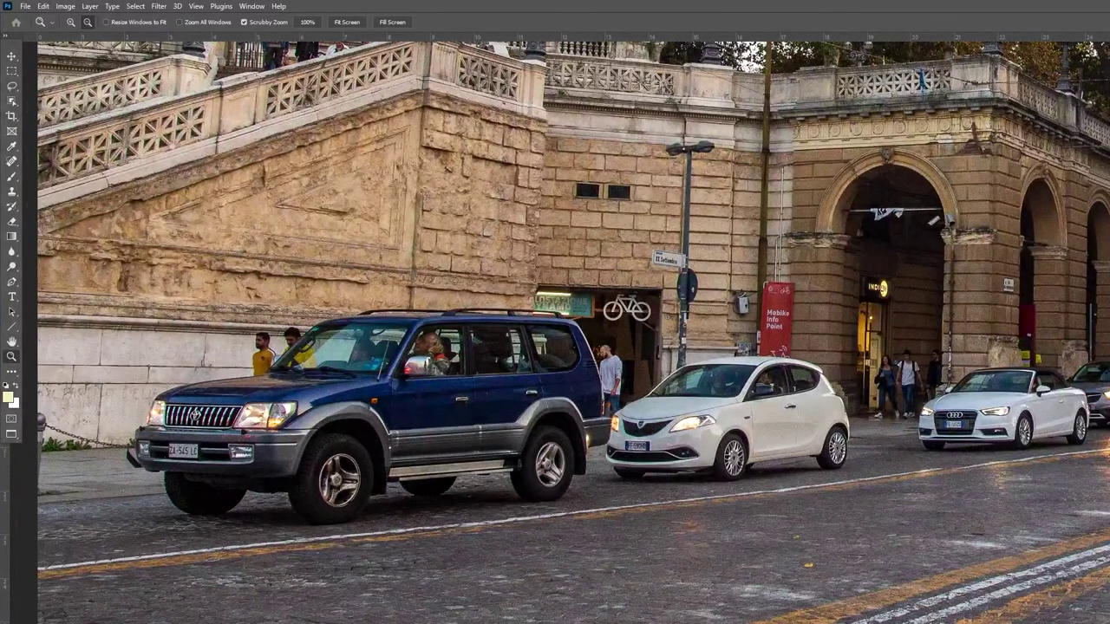
drag(813, 335, 755, 340)
drag(874, 321, 667, 402)
key(alt)
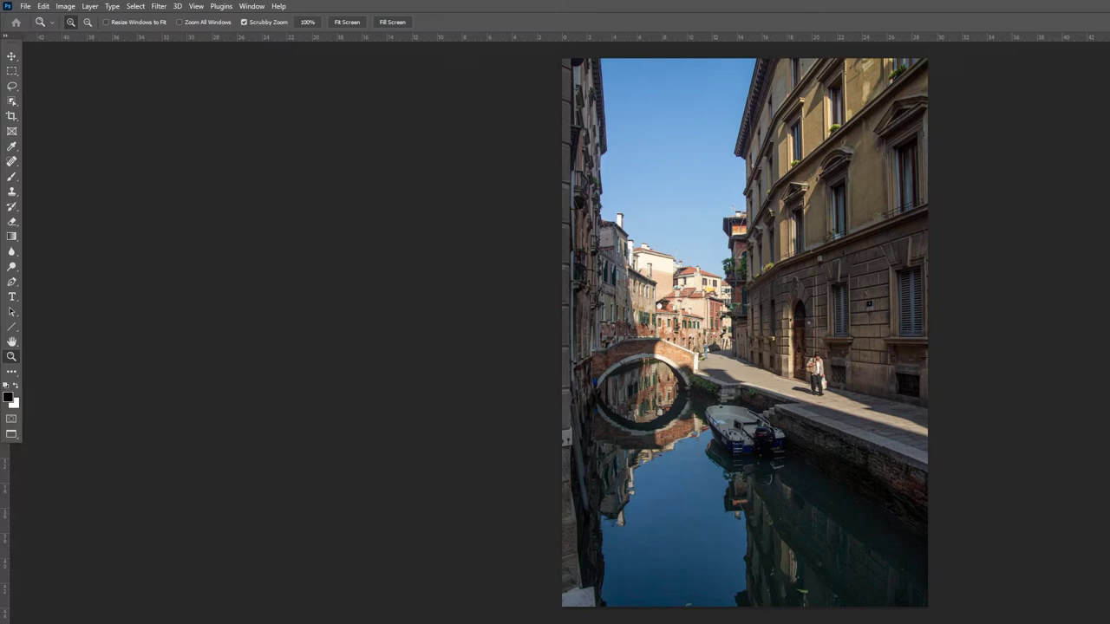
Apply an 80-pixel High Pass to the canal photo's Volume layer and set Blend If for the underlying layer to 24/137 and 106/255
key(ctrl+z)
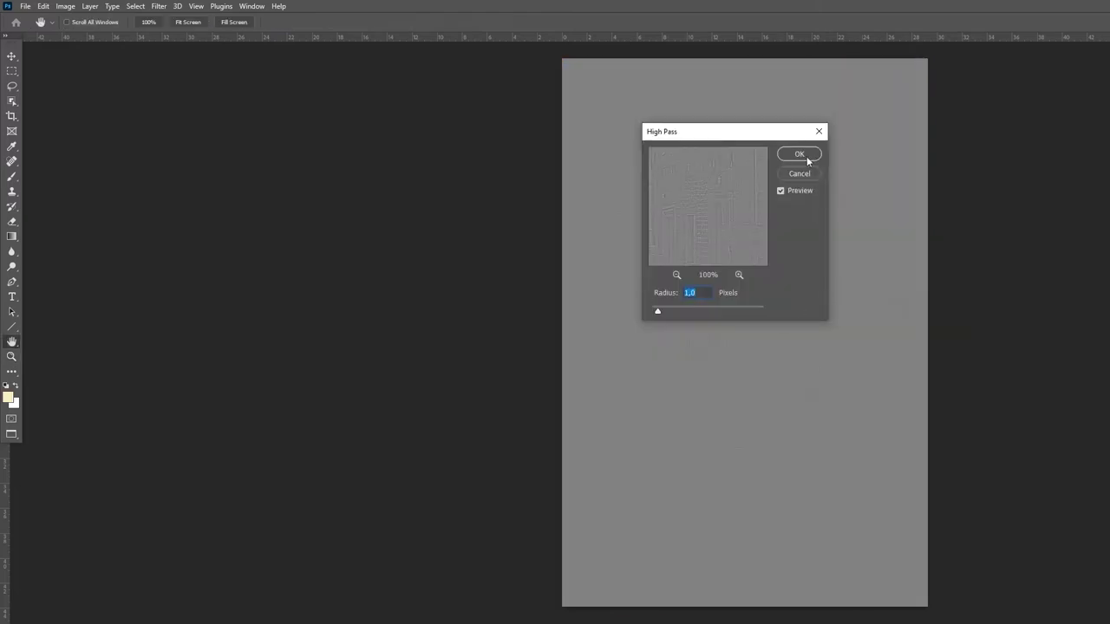
text(80)
click(799, 153)
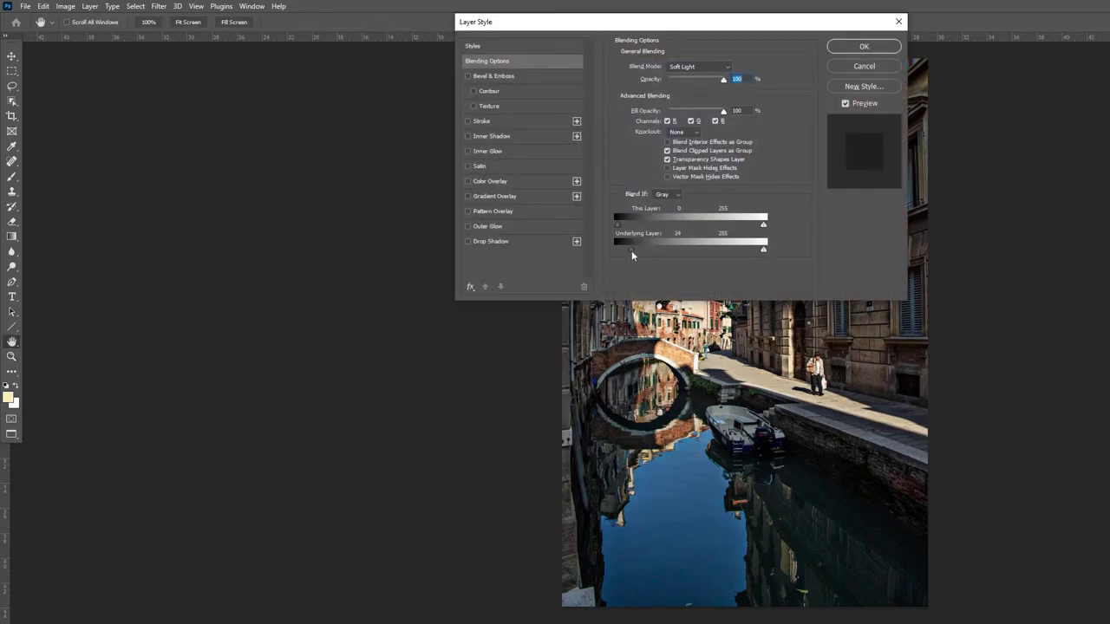
drag(631, 250, 669, 248)
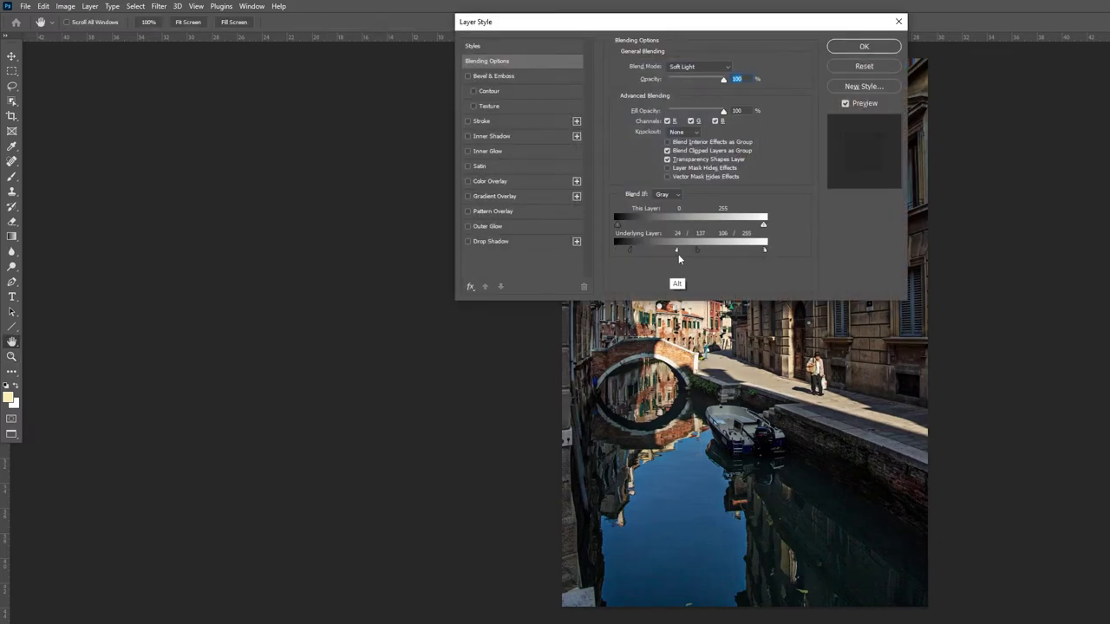
click(864, 46)
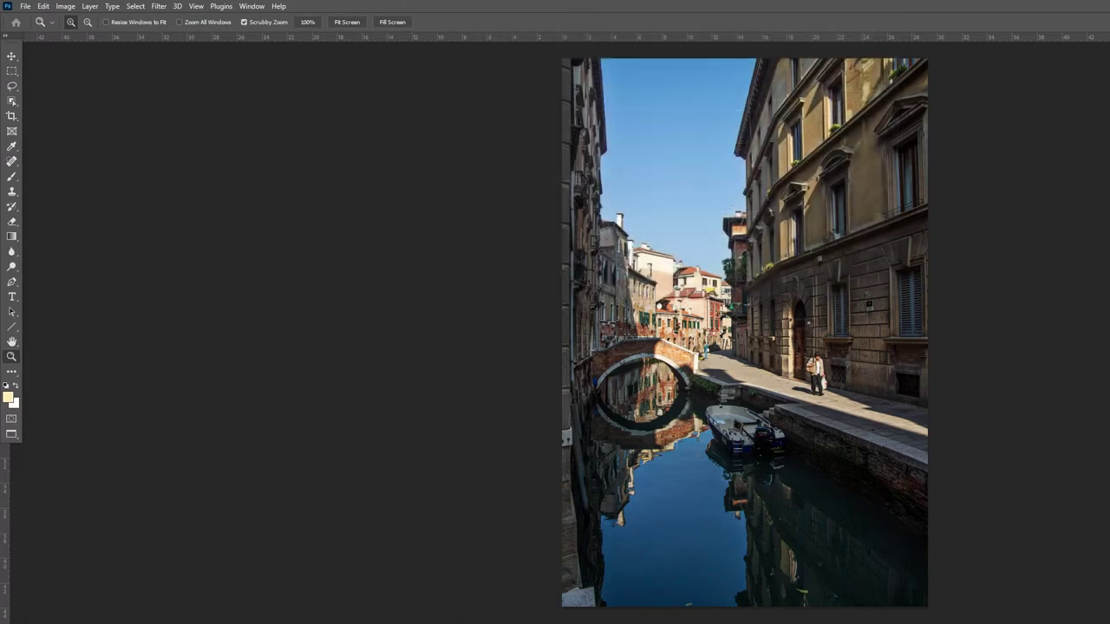
Run the Nitdez action's High Pass sharpening on the canal photo, set its layer to Overlay and check the whole image
key(ctrl+alt+f)
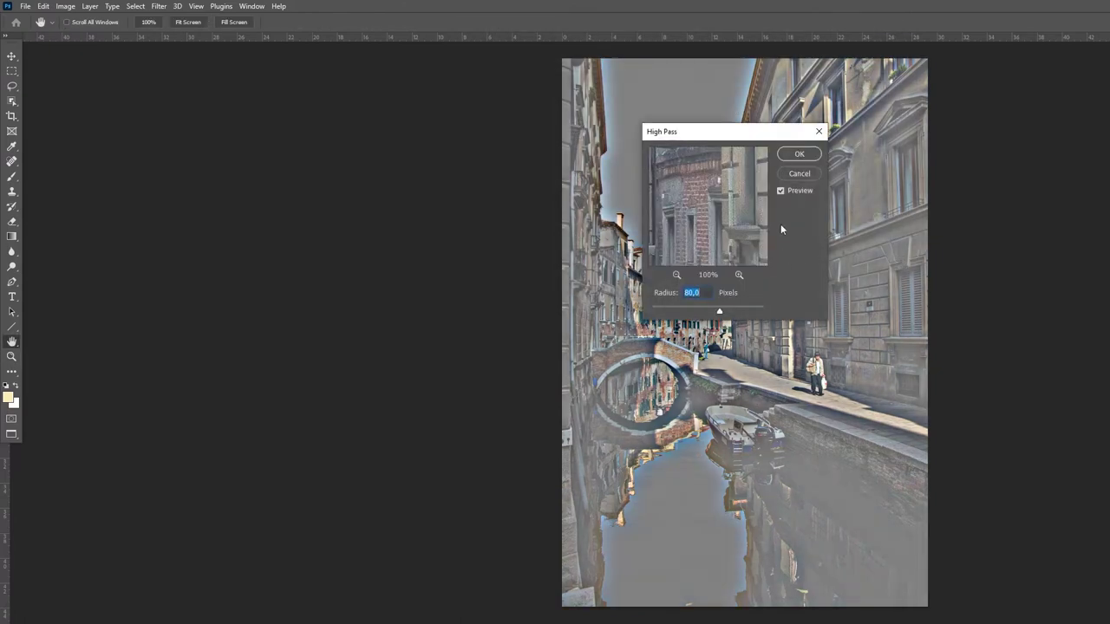
click(799, 155)
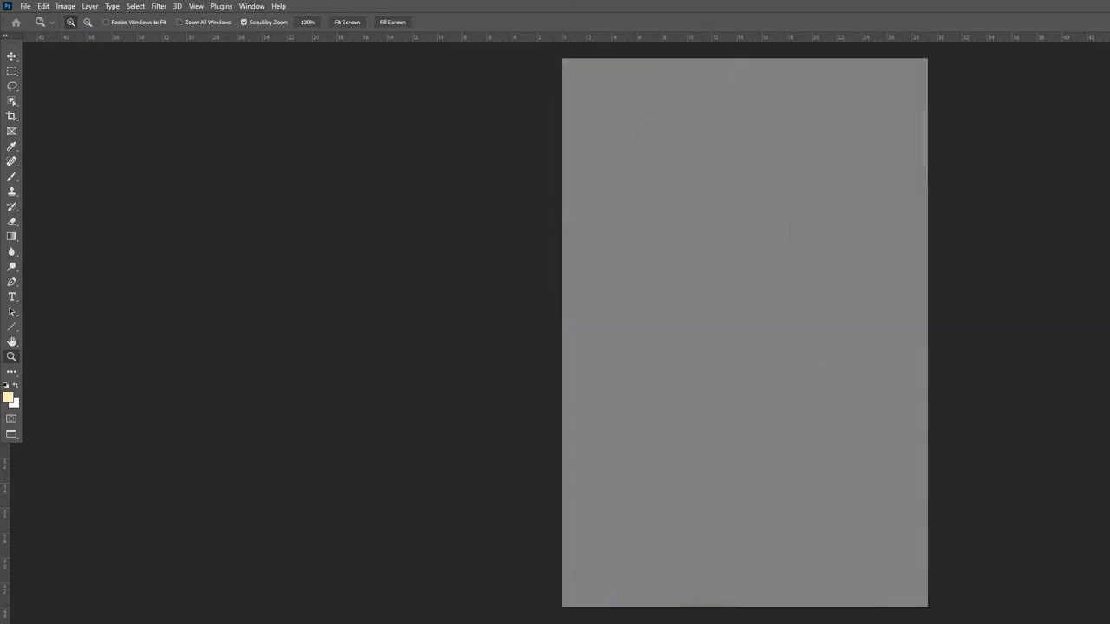
key(v)
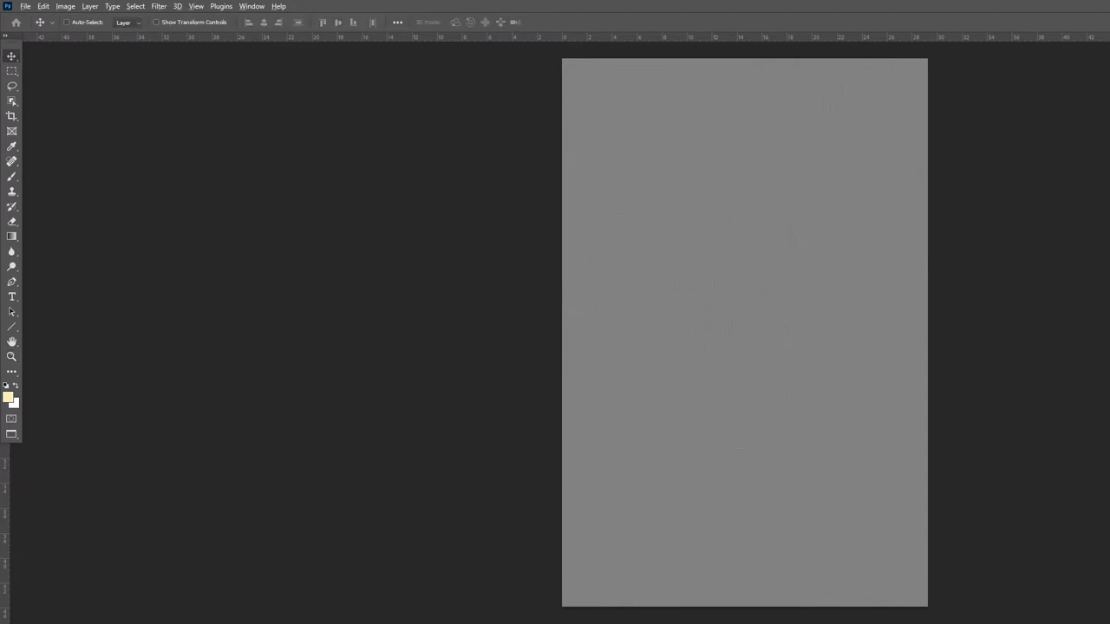
key(shift+alt+l)
key(shift+alt+o)
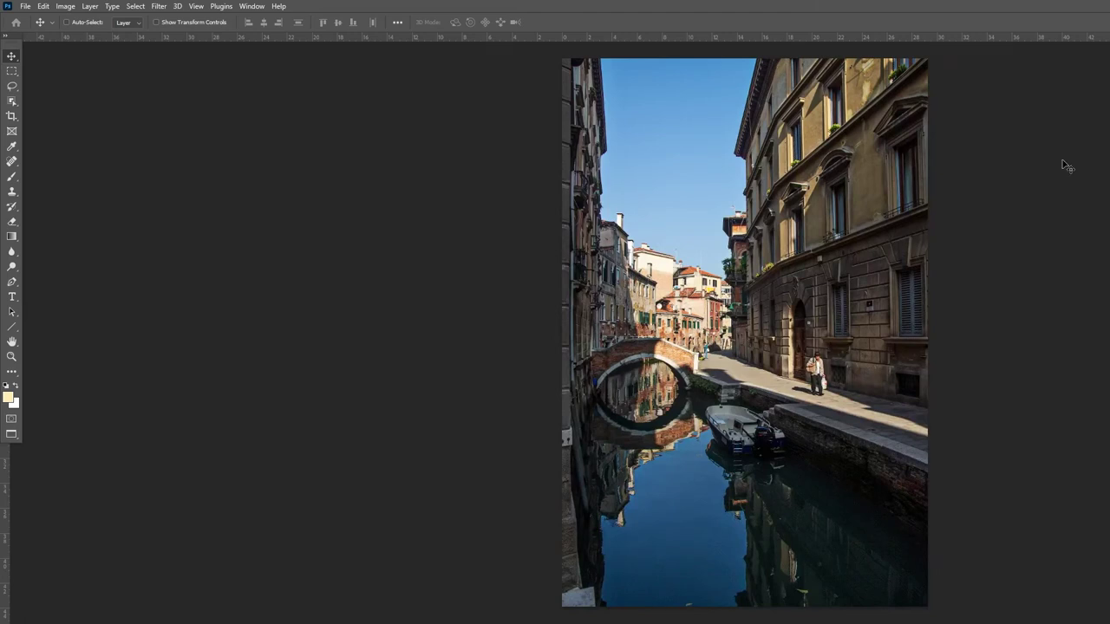
key(z)
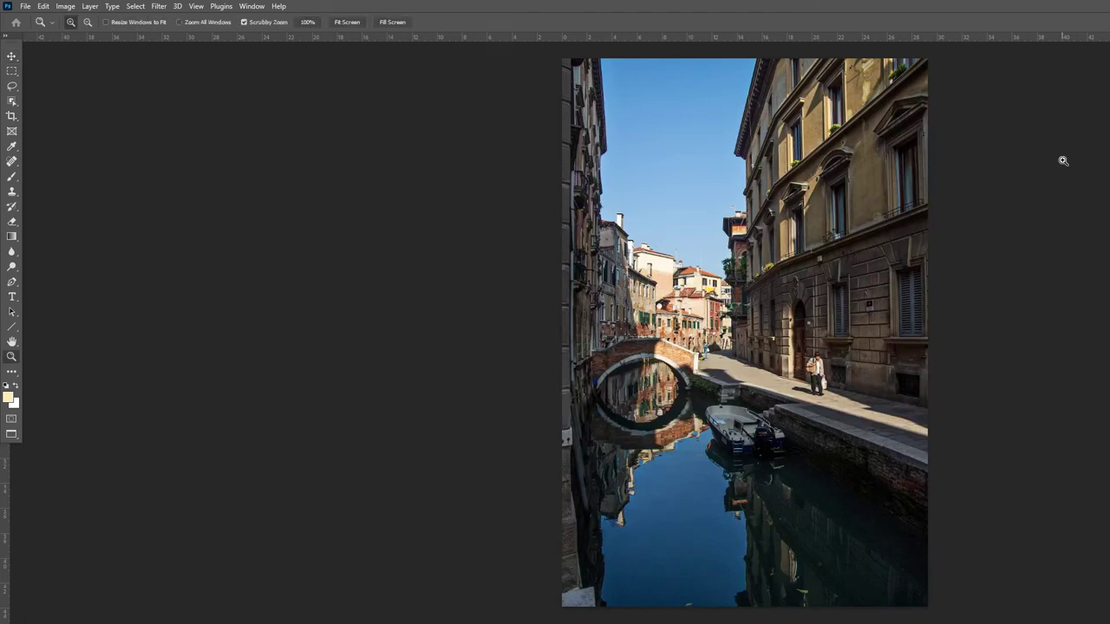
key(ctrl+0)
key(alt)
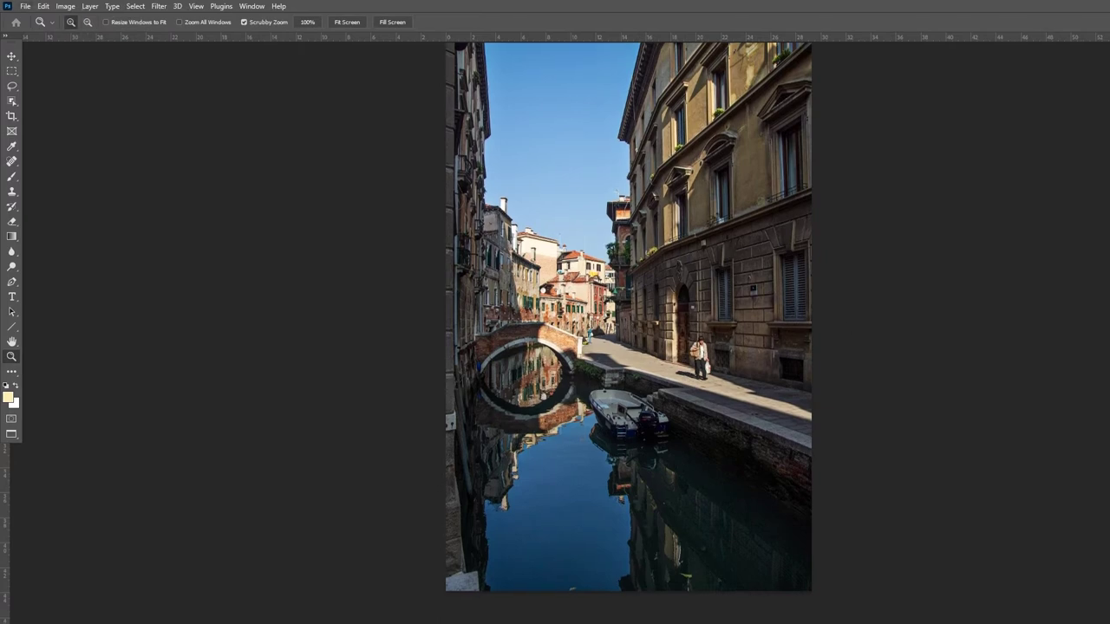
Switch to Bridge and open _MG_0897.CR2 in Camera Raw again
key(alt+Tab)
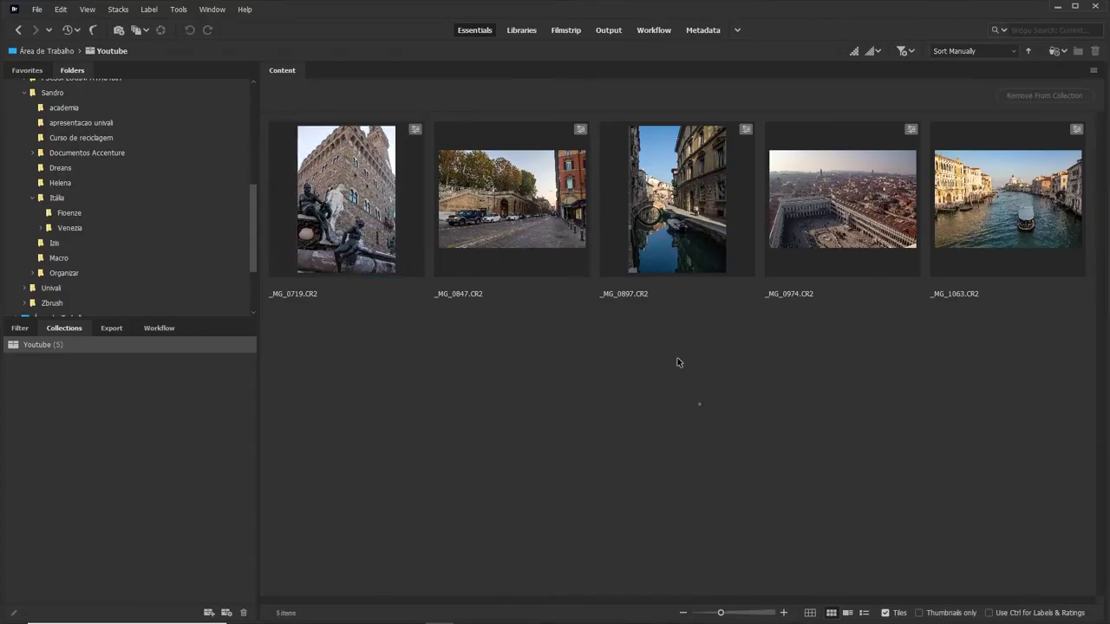
click(673, 224)
right_click(673, 220)
click(701, 218)
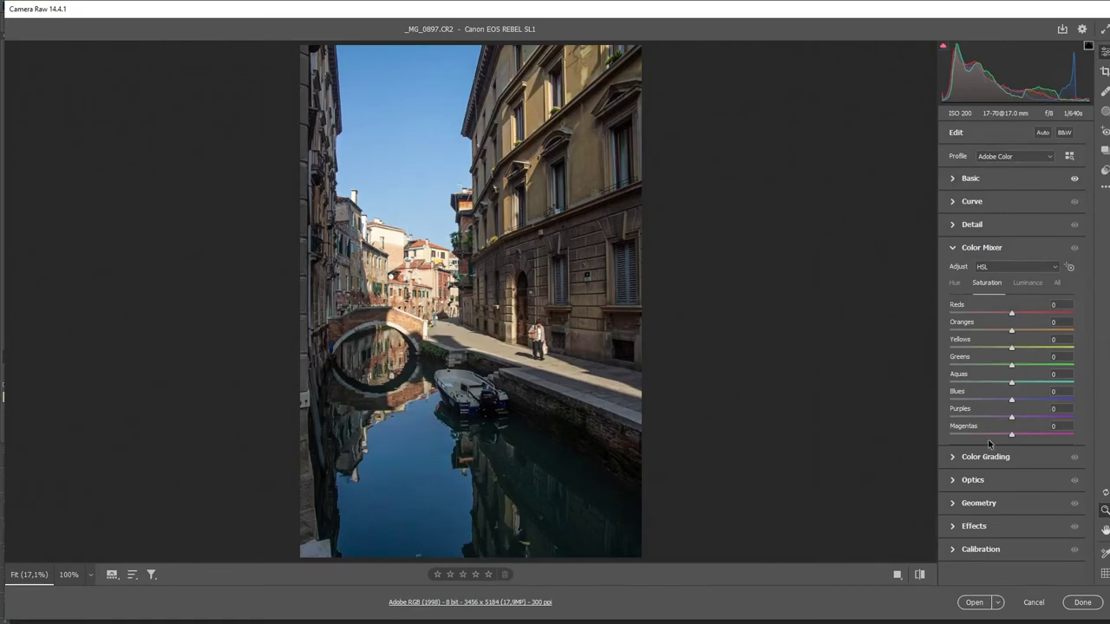
Reset the canal photo's Camera Raw adjustments and open the unedited version in Photoshop
click(1105, 185)
click(1104, 215)
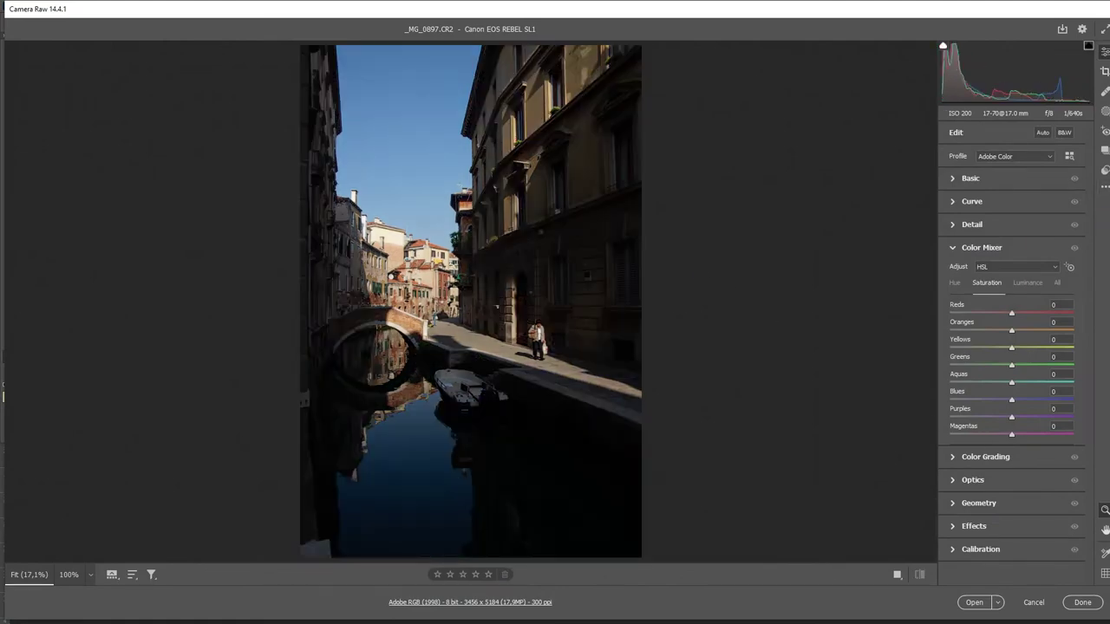
click(974, 601)
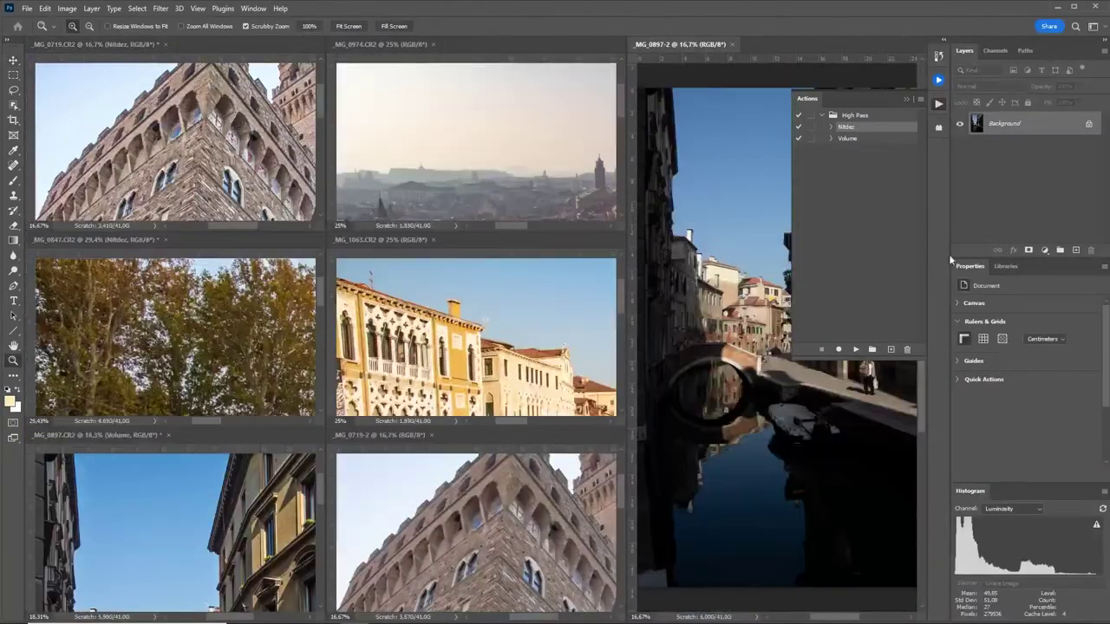
Place the unedited canal photo as the bottom layer of the edited _MG_0897.CR2, unlocking the background to move it underneath
click(239, 583)
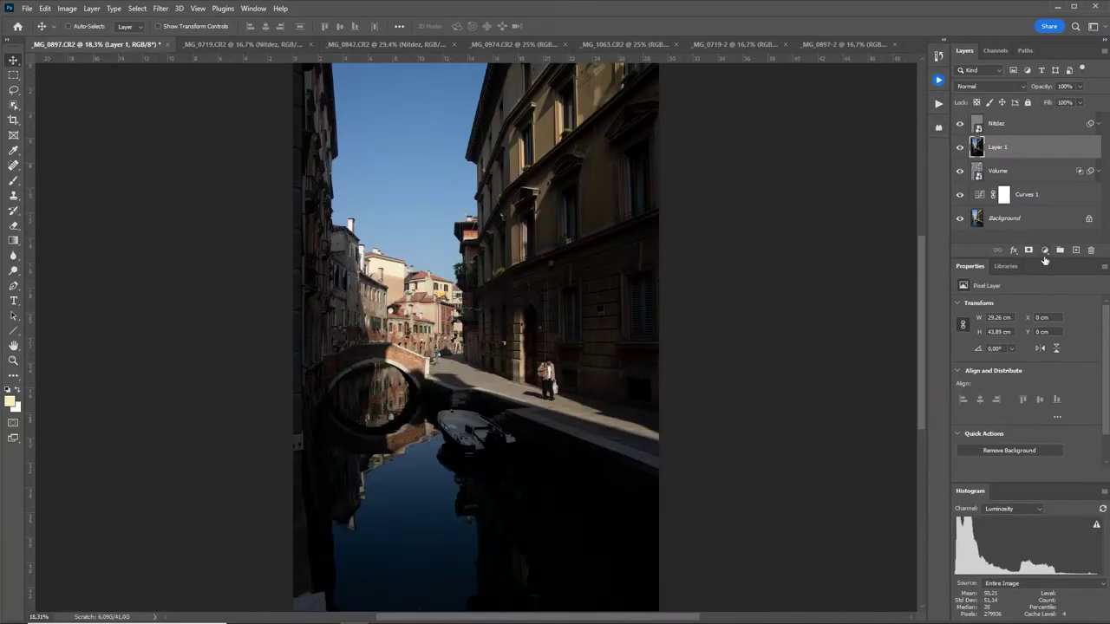
drag(1025, 154, 1045, 196)
click(1088, 219)
Compare the unedited bottom layer with the full layer stack, looking closely at the facades, windows and sky
alt+click(959, 218)
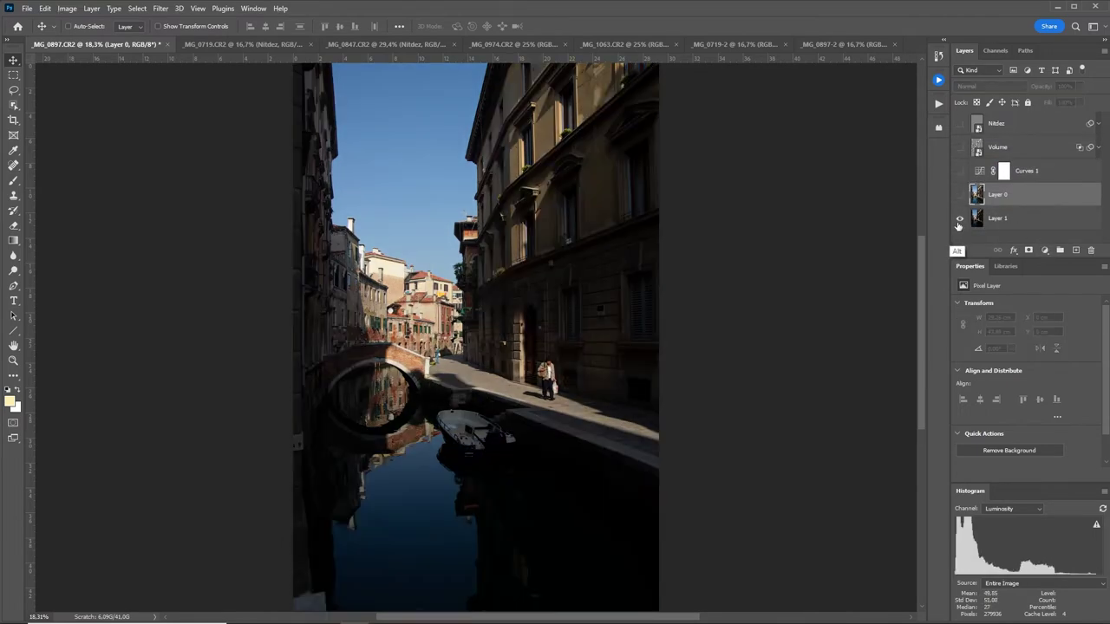
alt+click(959, 219)
key(z)
drag(538, 217, 594, 194)
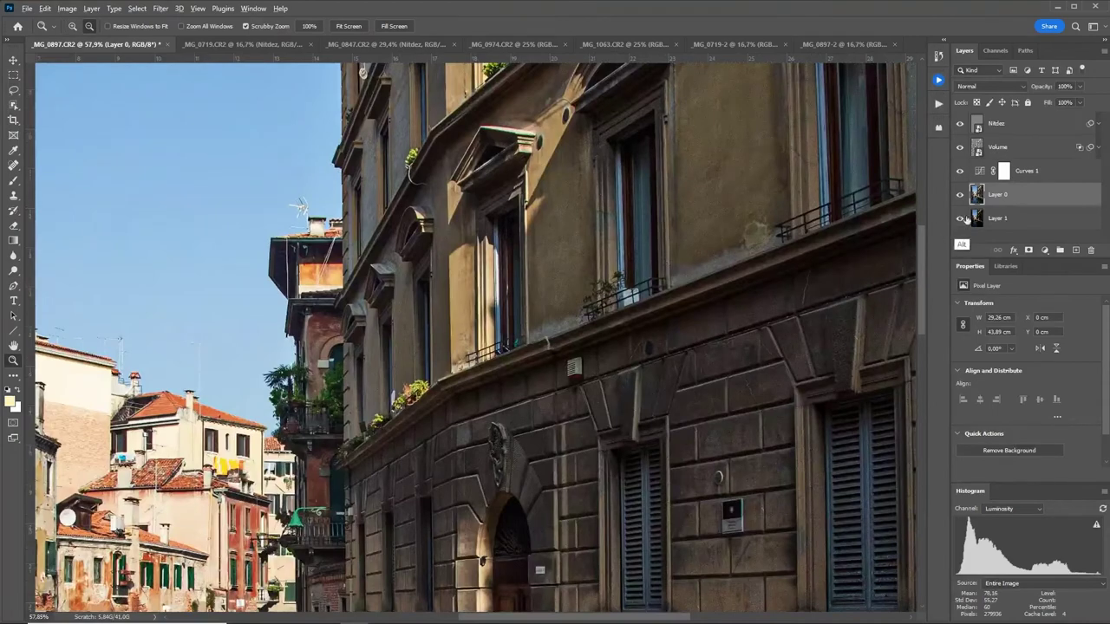
alt+click(960, 218)
alt+click(960, 217)
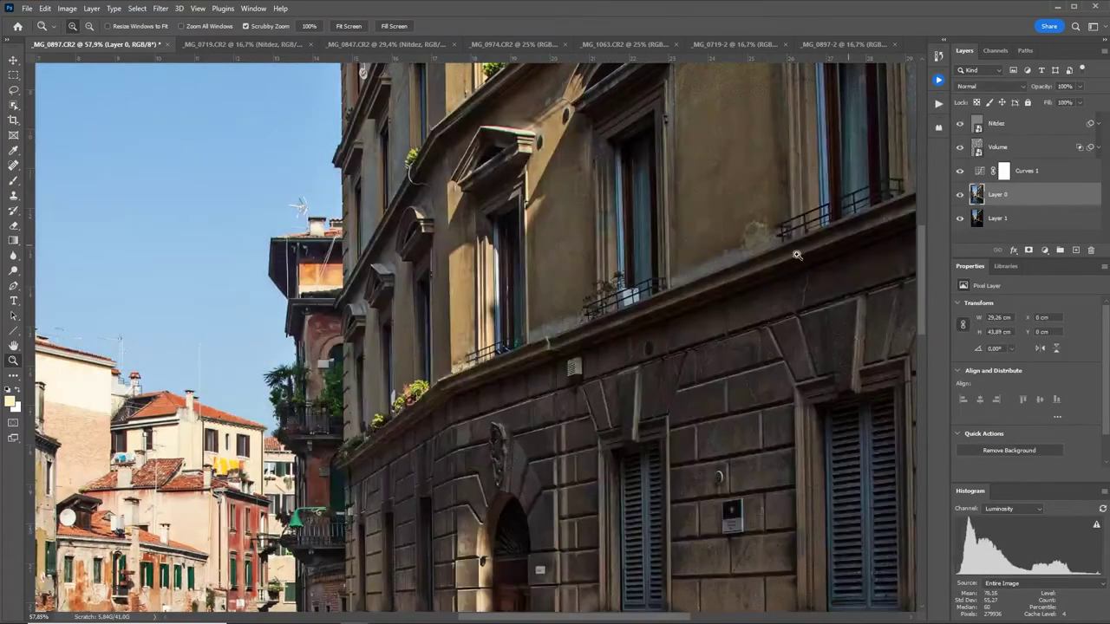
drag(417, 219, 472, 425)
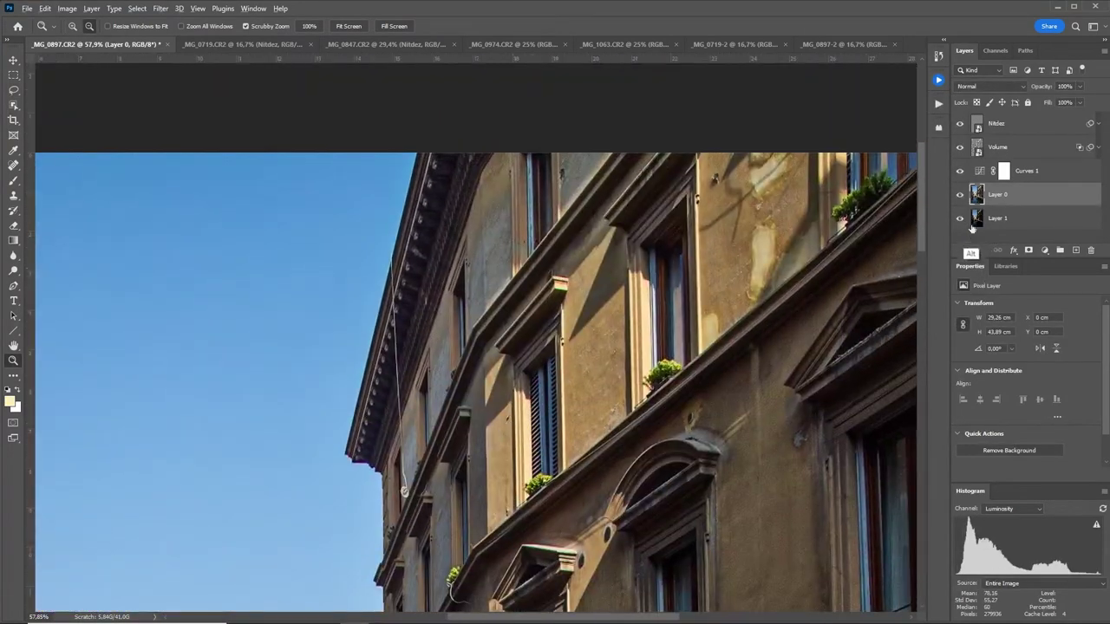
Compare the canal photo's unedited bottom layer with the full stack around the facades, boat and water reflections
alt+click(958, 219)
alt+click(960, 219)
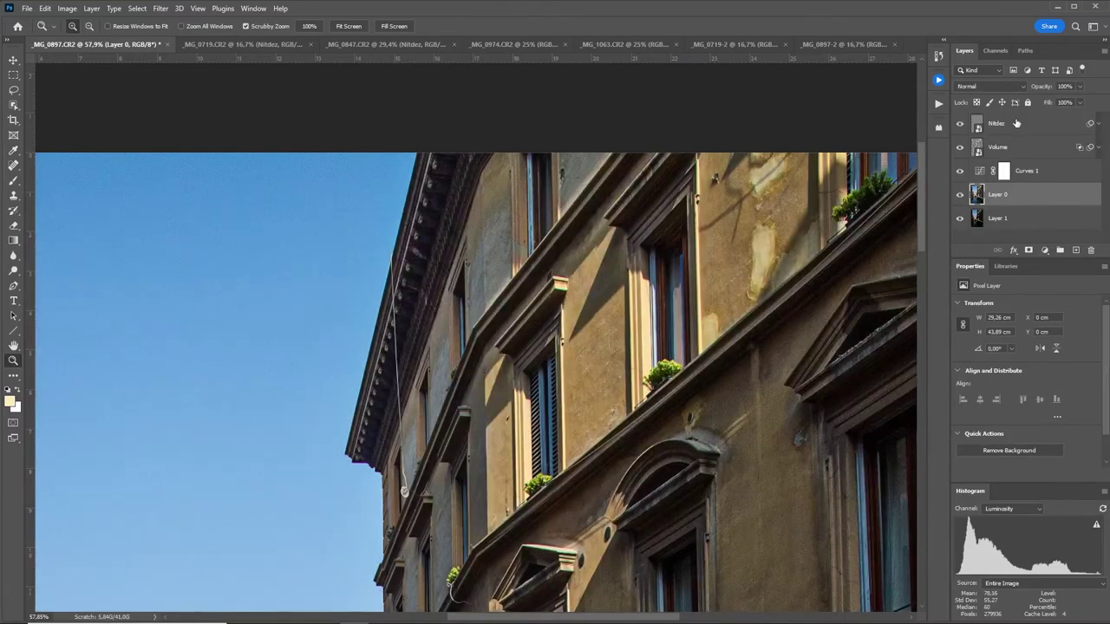
click(1014, 126)
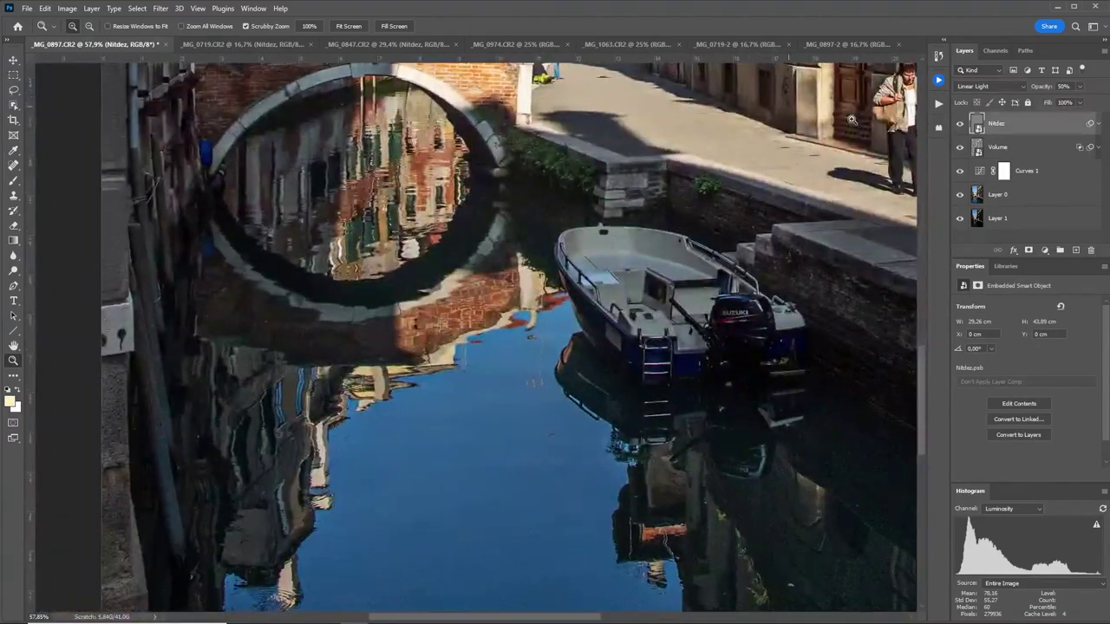
alt+click(959, 220)
alt+click(959, 219)
drag(746, 339, 397, 149)
alt+click(959, 217)
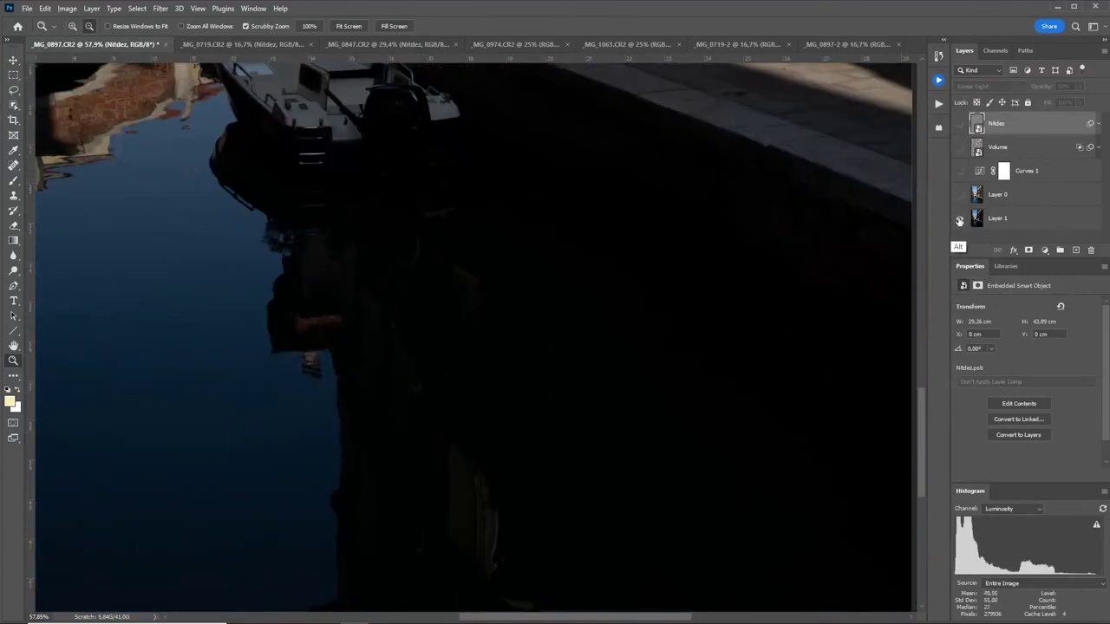
alt+click(960, 216)
scroll(653, 272, down, 3)
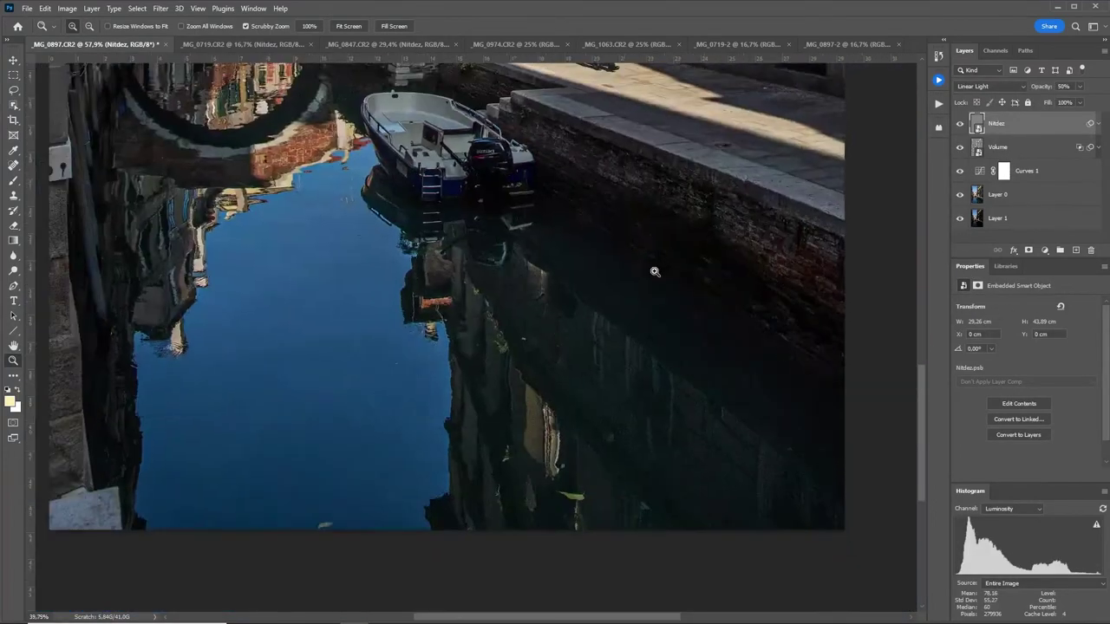
drag(661, 389, 691, 548)
key(ctrl+0)
Switch to _MG_0974.CR2, duplicate its background layer and heal the dark dust spots in the sky on the copy
key(ctrl+Tab)
key(ctrl+Tab)
key(ctrl+Tab)
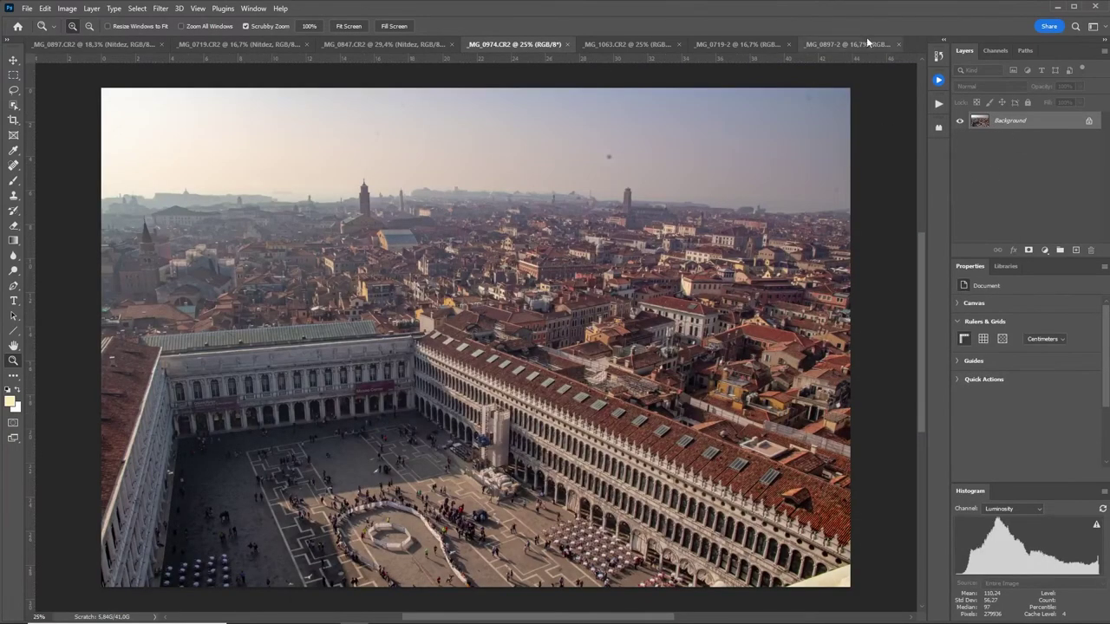
key(ctrl+j)
key(j)
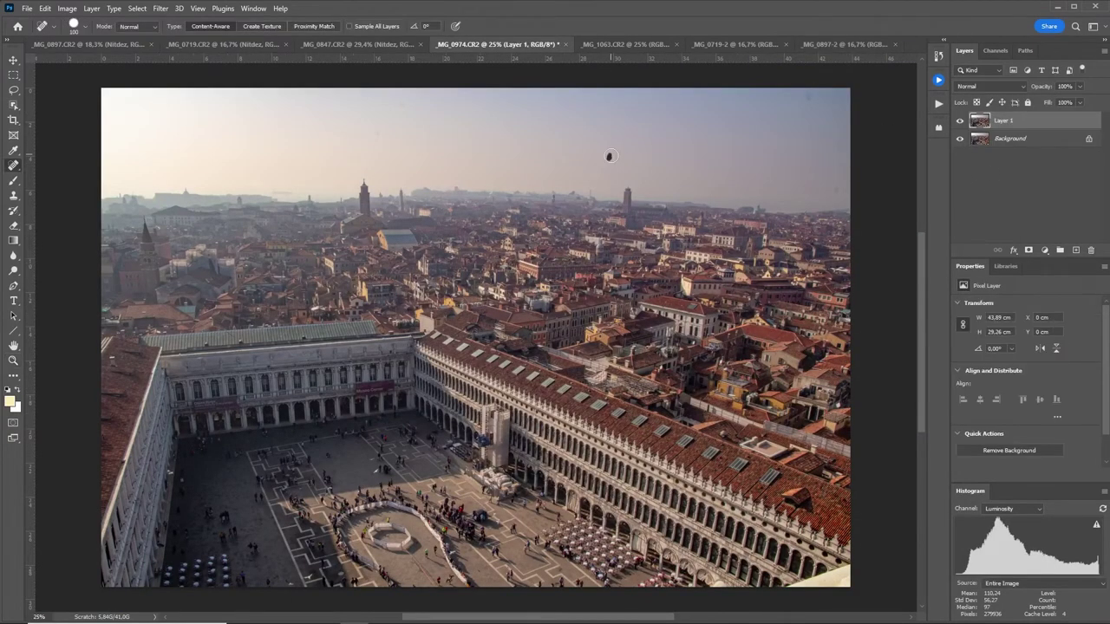
click(609, 156)
click(408, 110)
key(z)
mouse_move(650, 145)
mouse_down()
mouse_move(584, 151)
mouse_move(632, 152)
mouse_up()
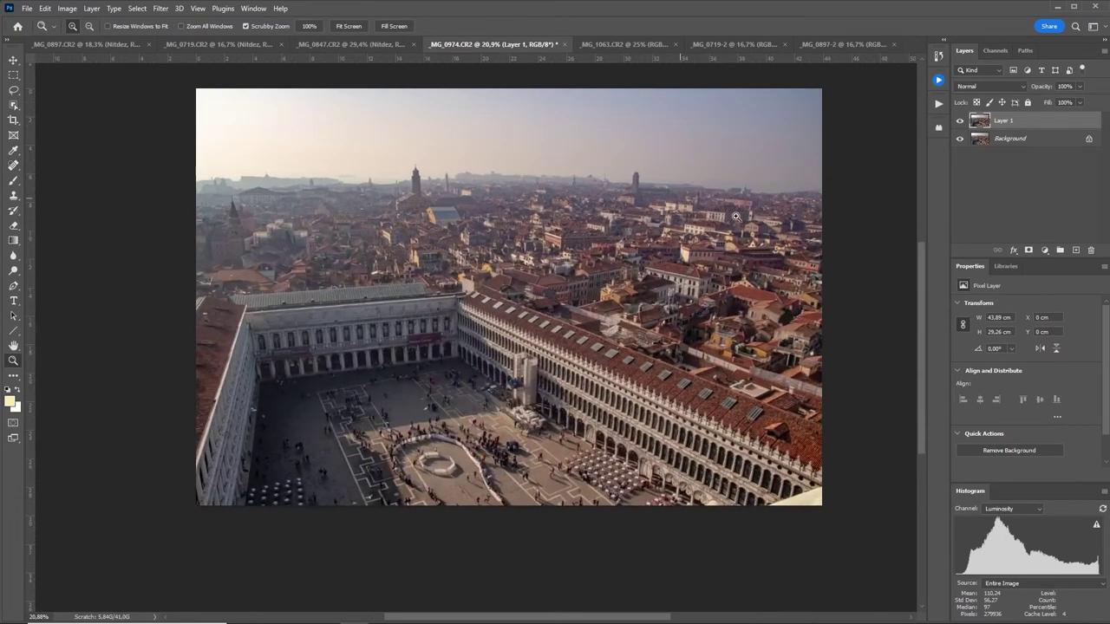
Run the Volume action on the retouched rooftop photo with a High Pass radius of 80 pixels
click(939, 130)
click(856, 140)
click(855, 349)
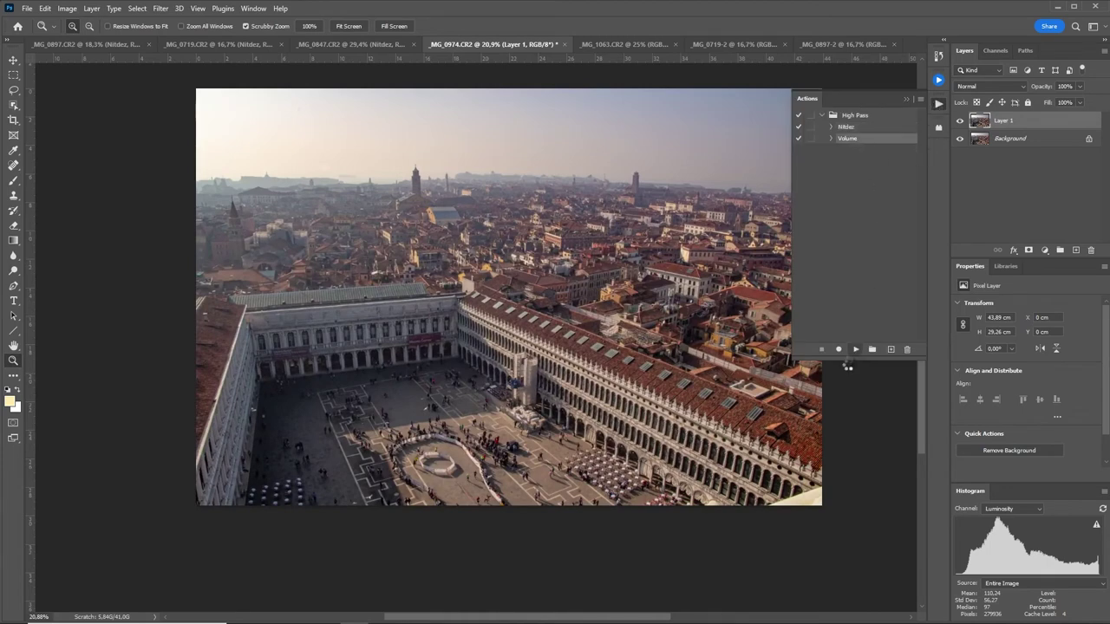
text(80)
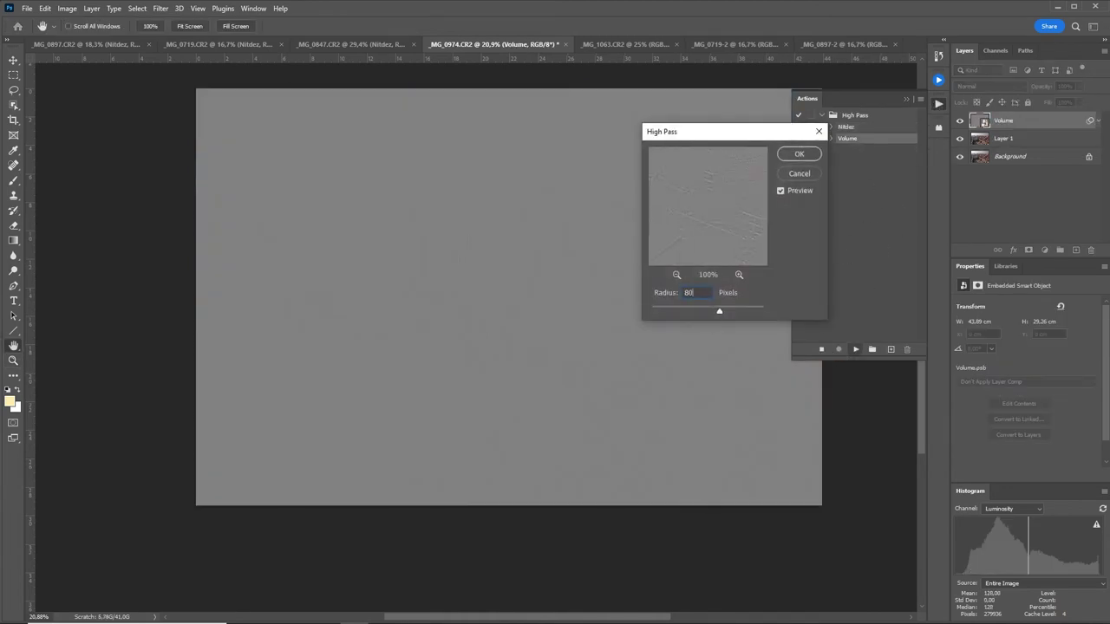
click(796, 155)
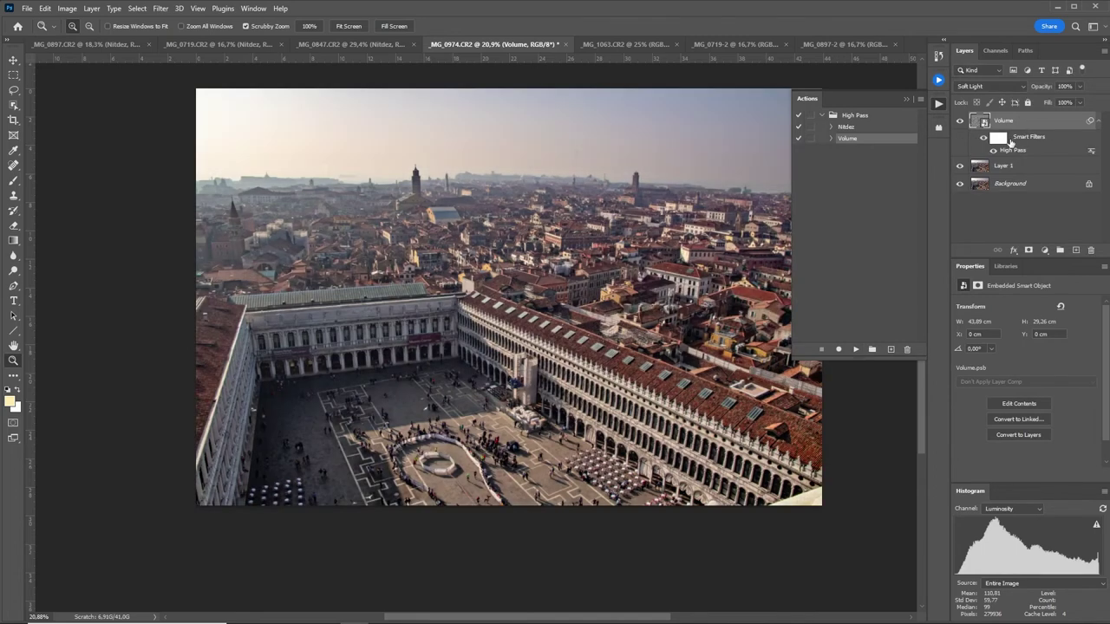
Split the Volume layer's underlying Blend If sliders to 50/149 and 96/255, then compare the photo with and without that layer
double_click(1058, 128)
drag(616, 250, 673, 262)
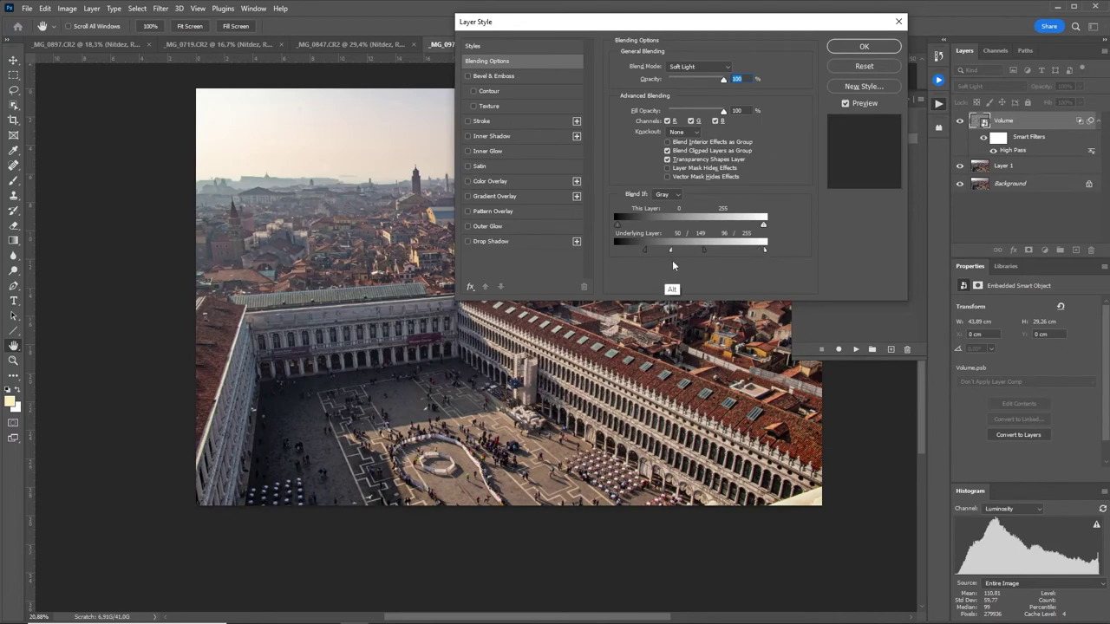
click(862, 48)
click(1099, 121)
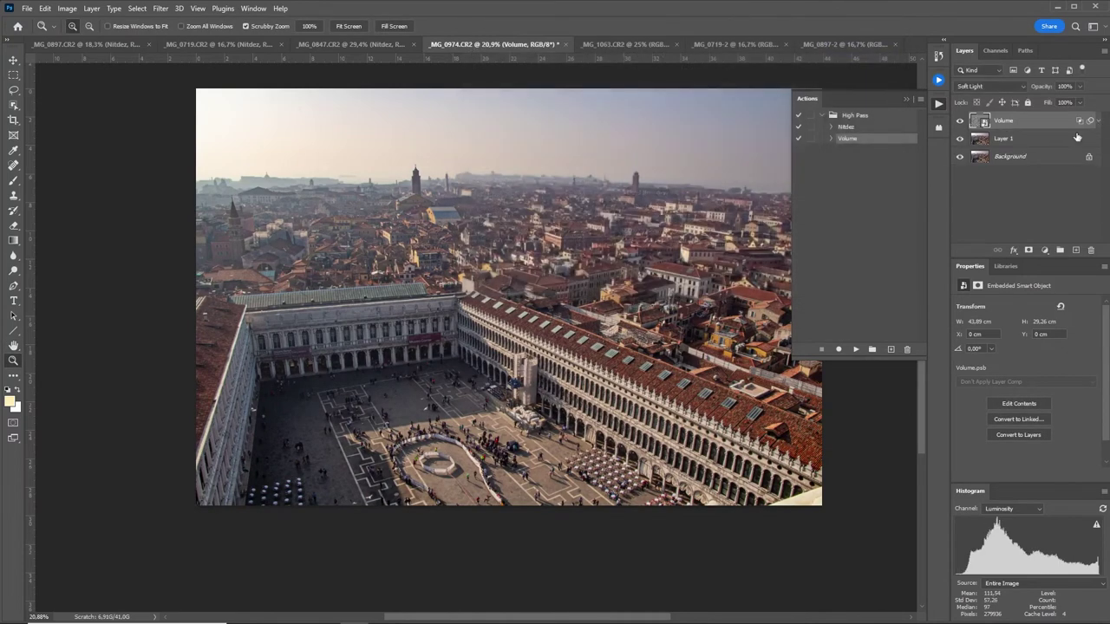
click(958, 122)
click(959, 122)
drag(561, 290, 539, 260)
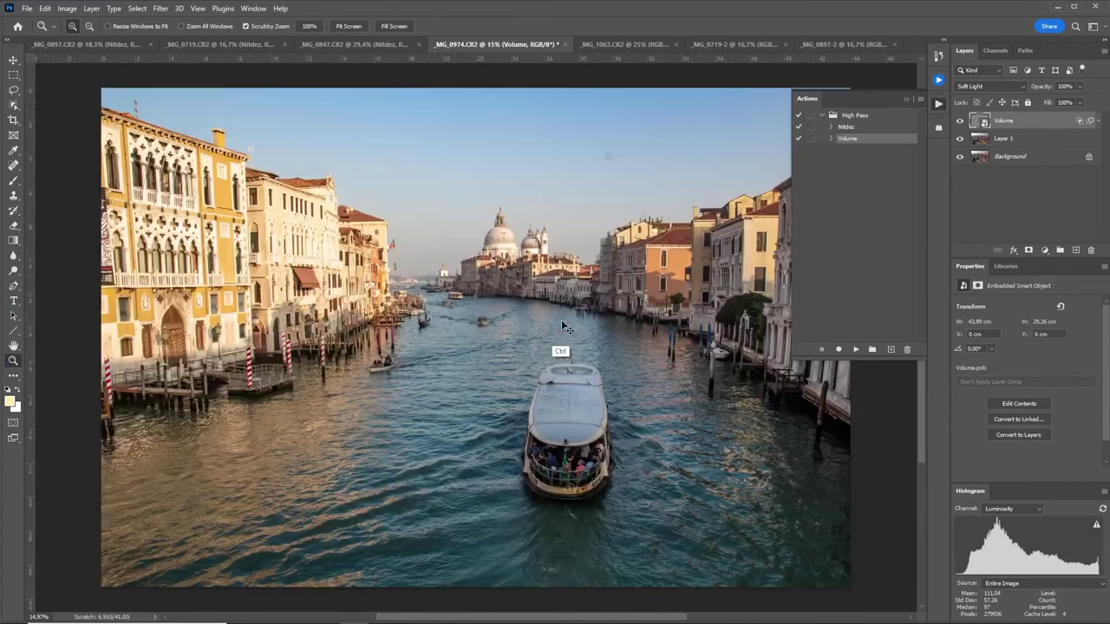
Switch to _MG_1063.CR2 and heal the dark dust spot in the sky above the Grand Canal
key(ctrl+Tab)
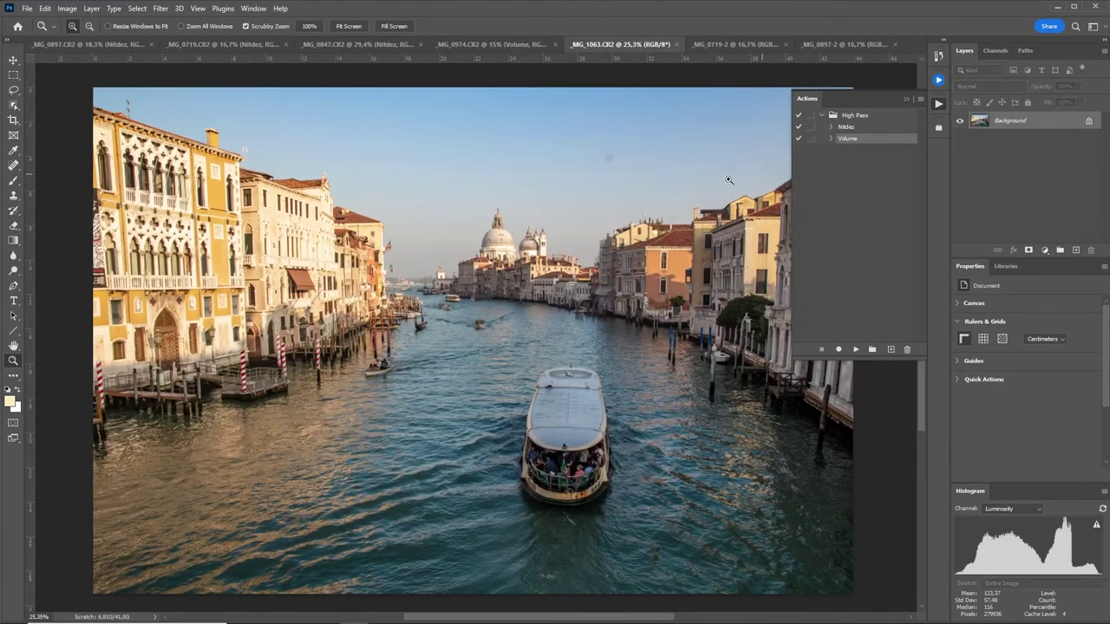
key(j)
mouse_move(605, 157)
mouse_down()
mouse_move(495, 188)
mouse_move(508, 180)
mouse_up()
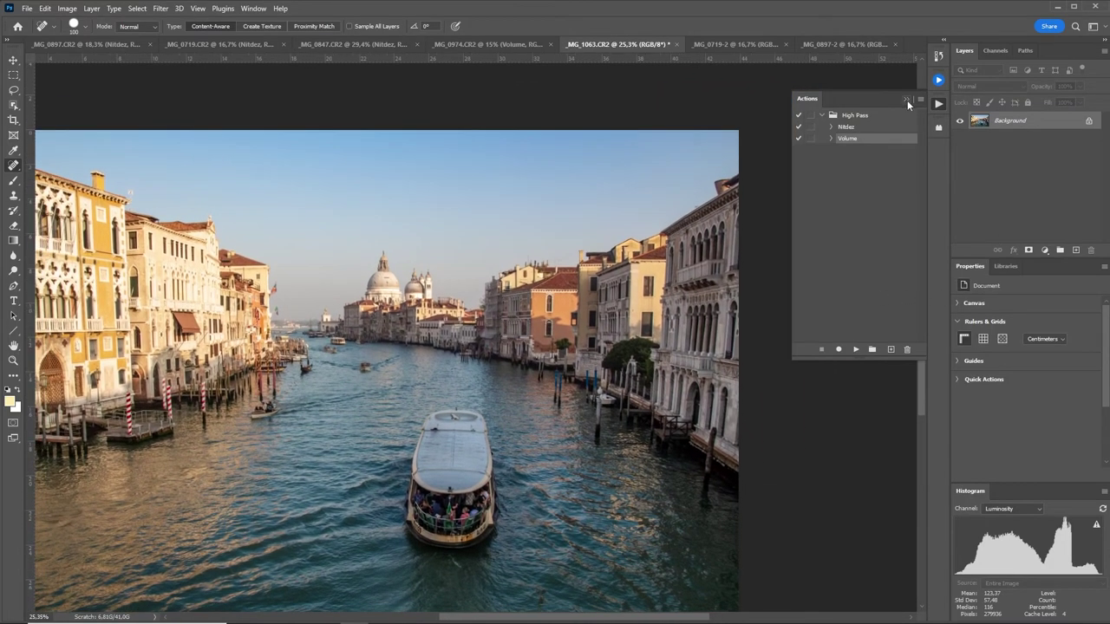
click(907, 100)
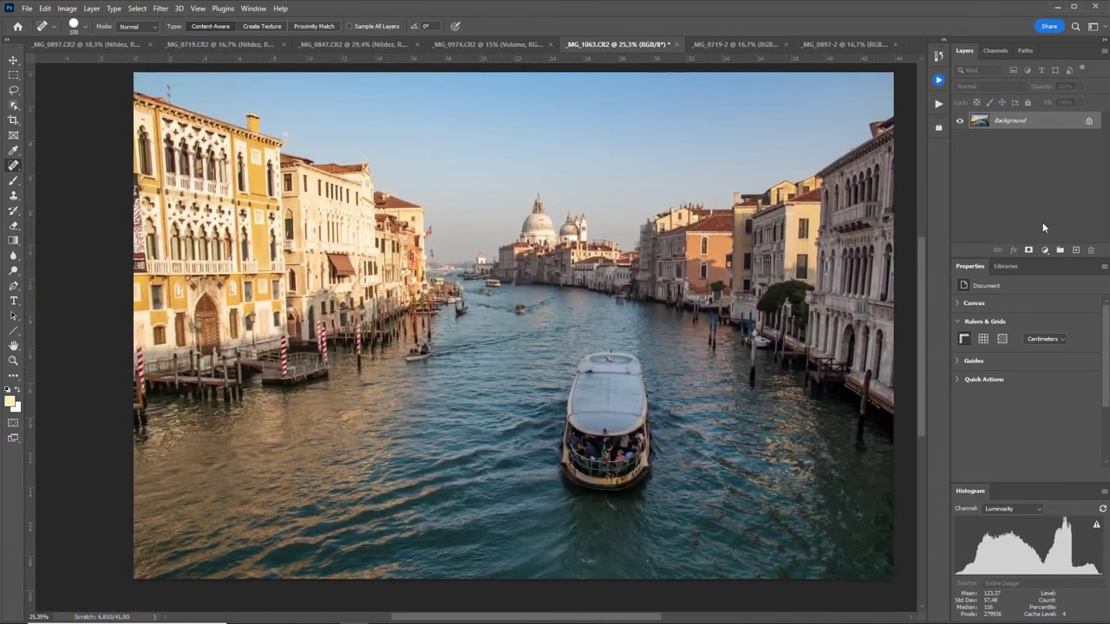
Add a Curves adjustment layer to the Grand Canal photo and set its white point to input 247, output 255
click(1044, 250)
click(1061, 317)
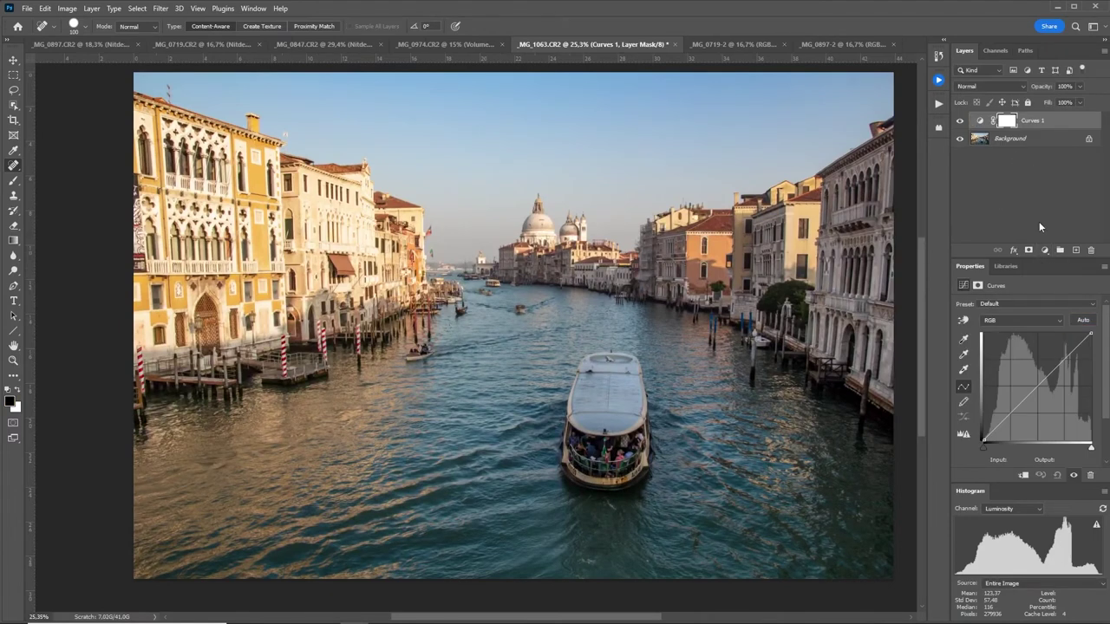
click(938, 103)
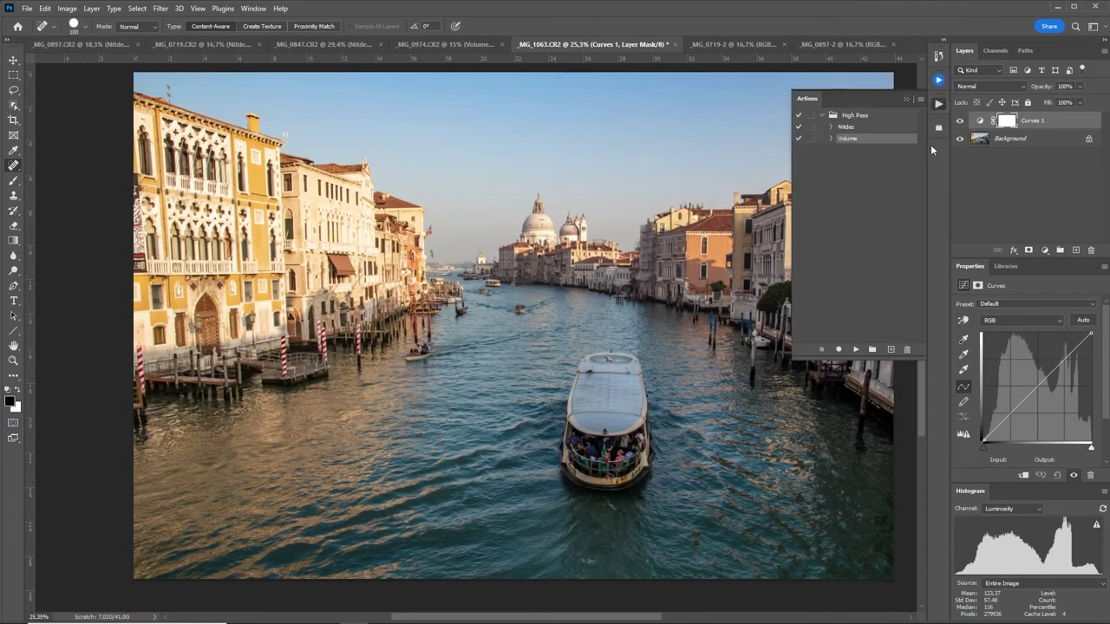
click(831, 138)
click(832, 139)
drag(1091, 337, 1087, 333)
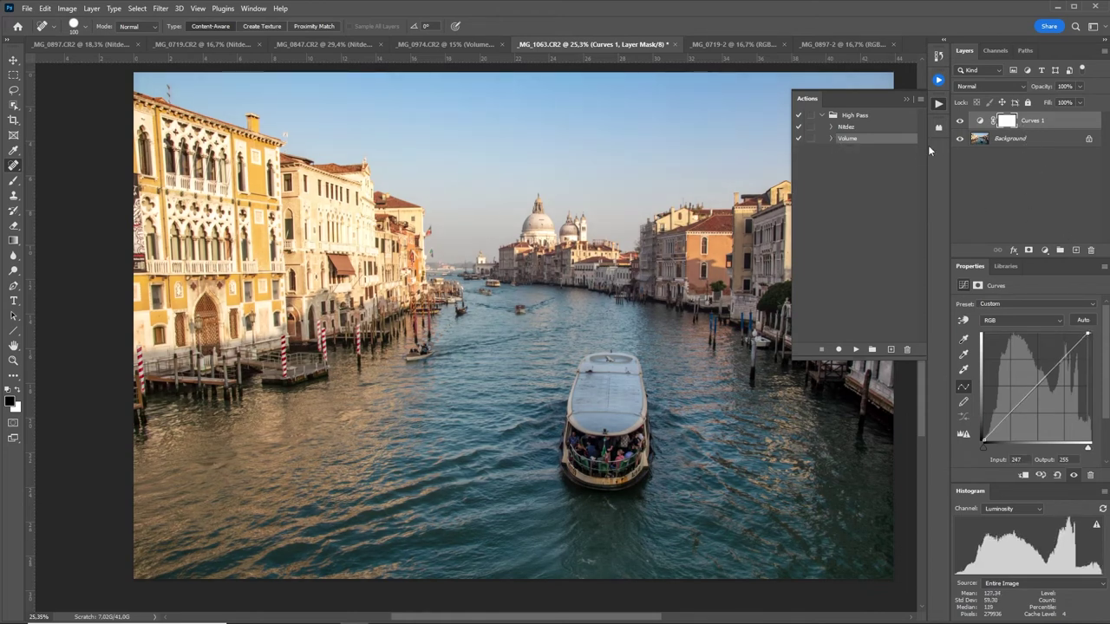
Run the Volume action on the Grand Canal photo with a High Pass radius of 107.1 pixels
click(854, 349)
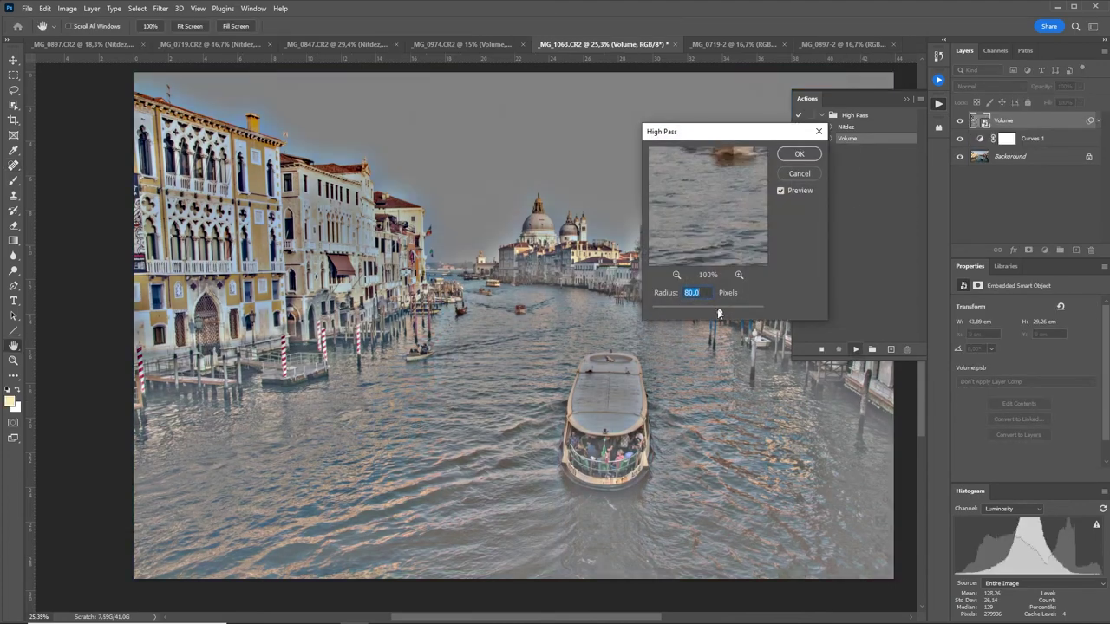
mouse_move(719, 311)
mouse_down()
mouse_move(691, 315)
mouse_move(717, 310)
mouse_up()
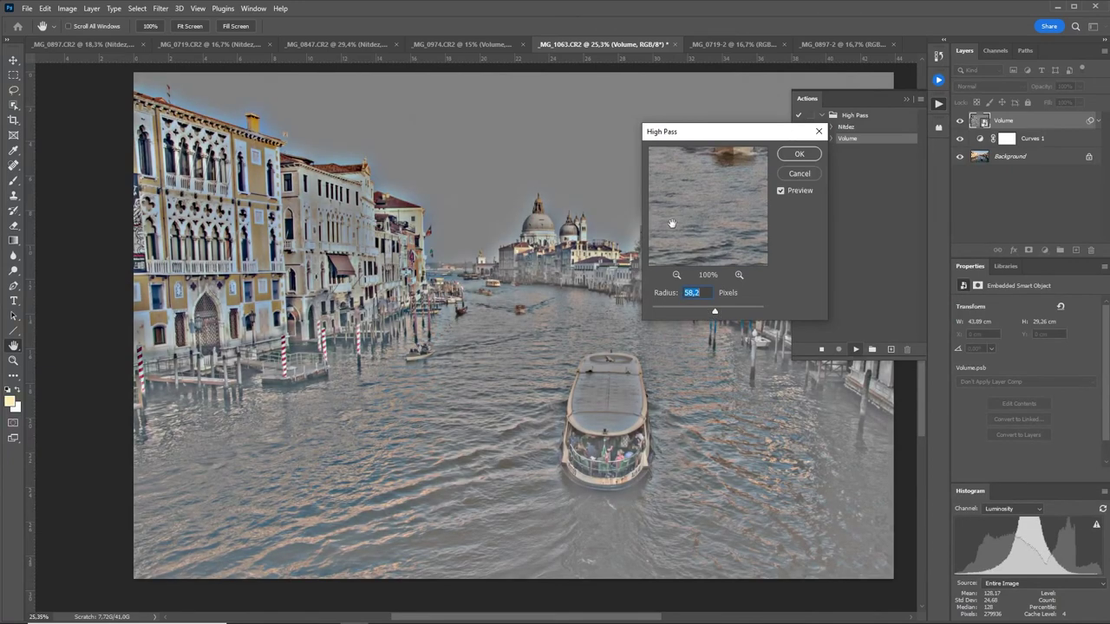
click(724, 310)
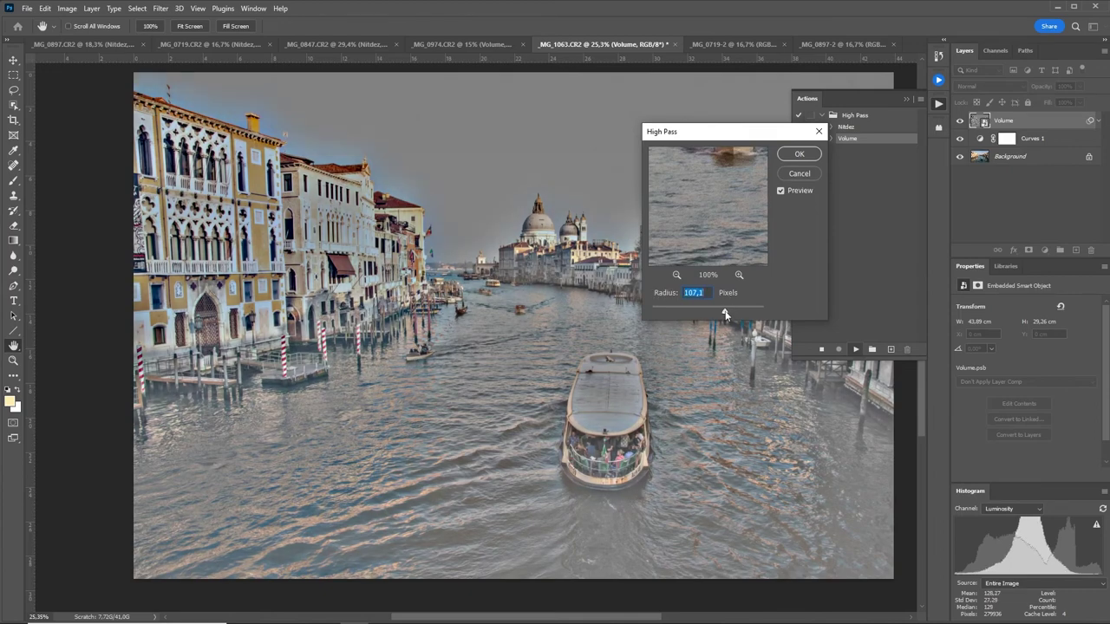
click(810, 157)
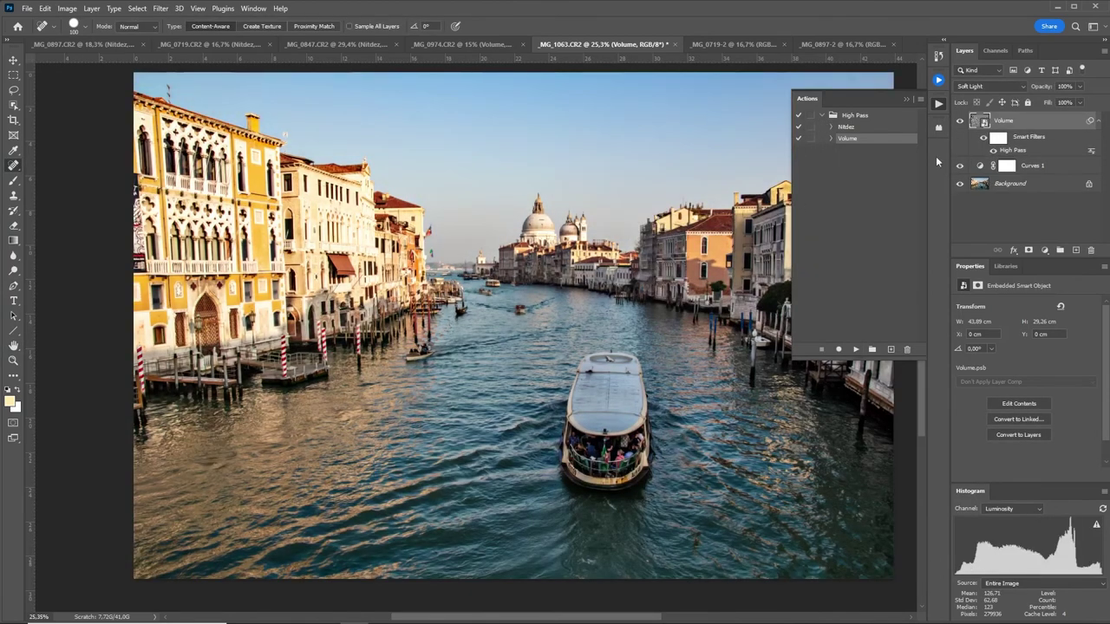
Split the underlying-layer Blend If sliders of the Grand Canal photo's Volume layer to soften its contrast effect
double_click(1058, 123)
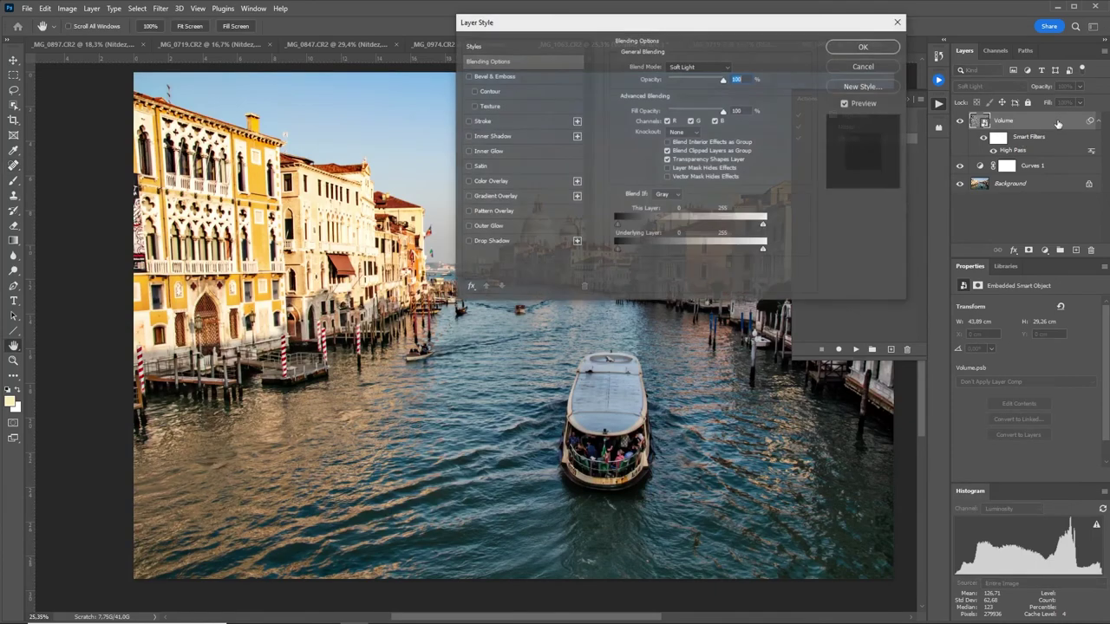
drag(636, 248, 669, 251)
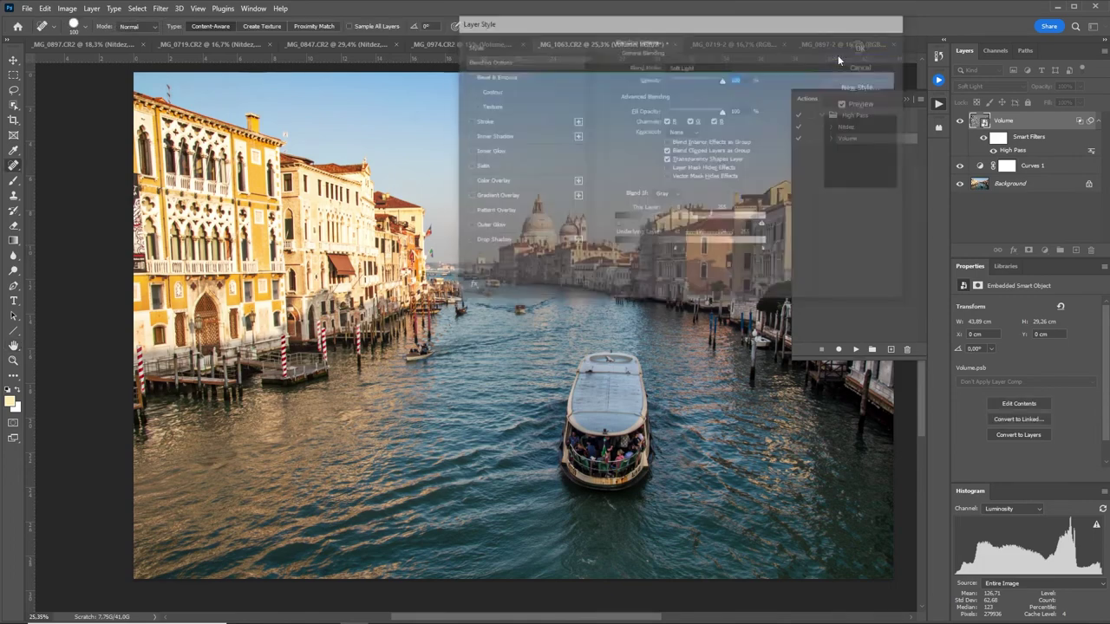
alt+click(576, 258)
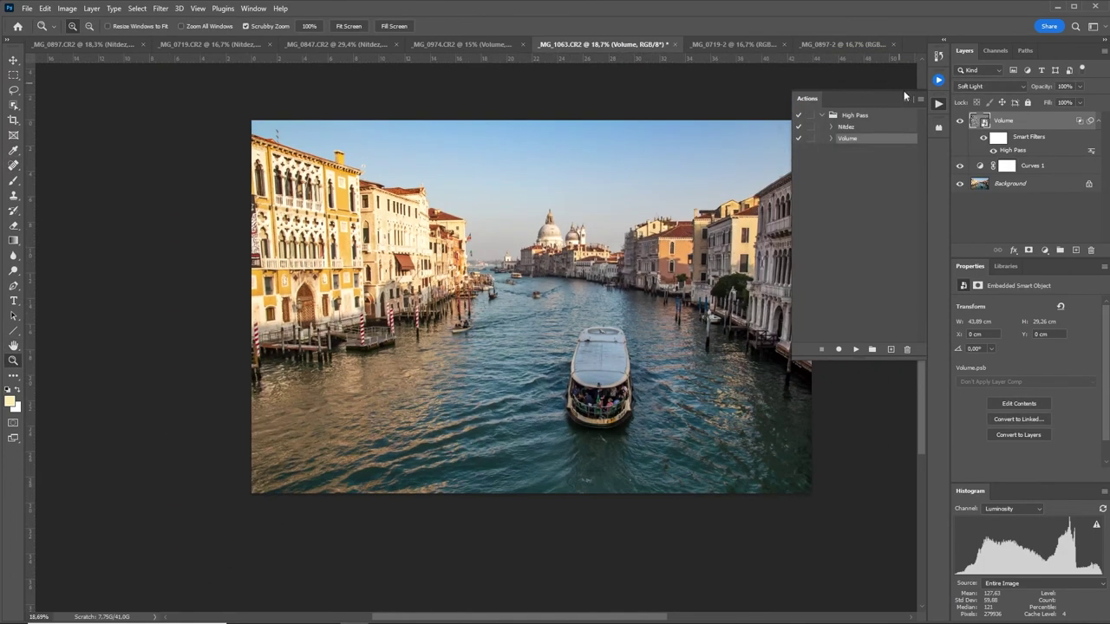
Compare the Grand Canal photo's background with the full layer stack, looking closely at the domes and facades
drag(638, 304, 645, 295)
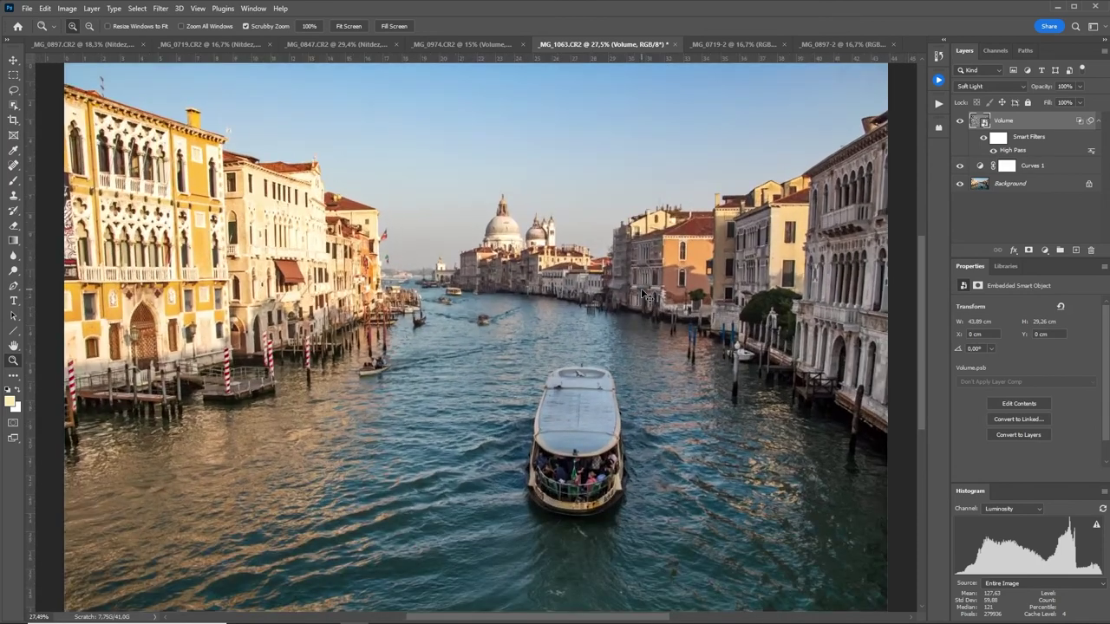
alt+click(959, 184)
alt+click(960, 184)
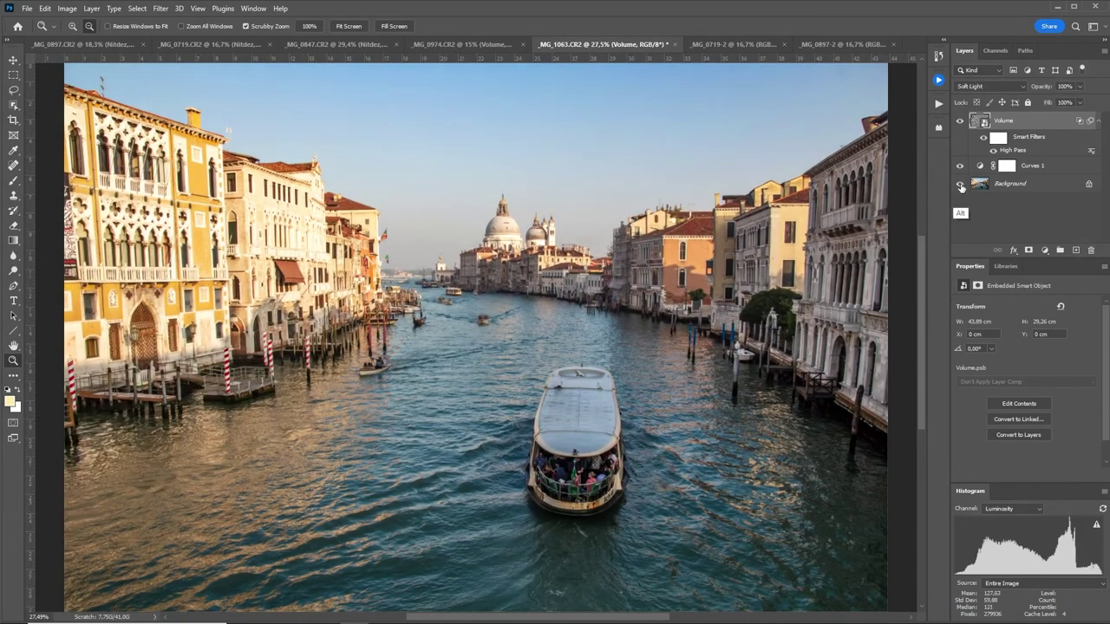
alt+click(959, 185)
alt+click(960, 186)
alt+click(961, 187)
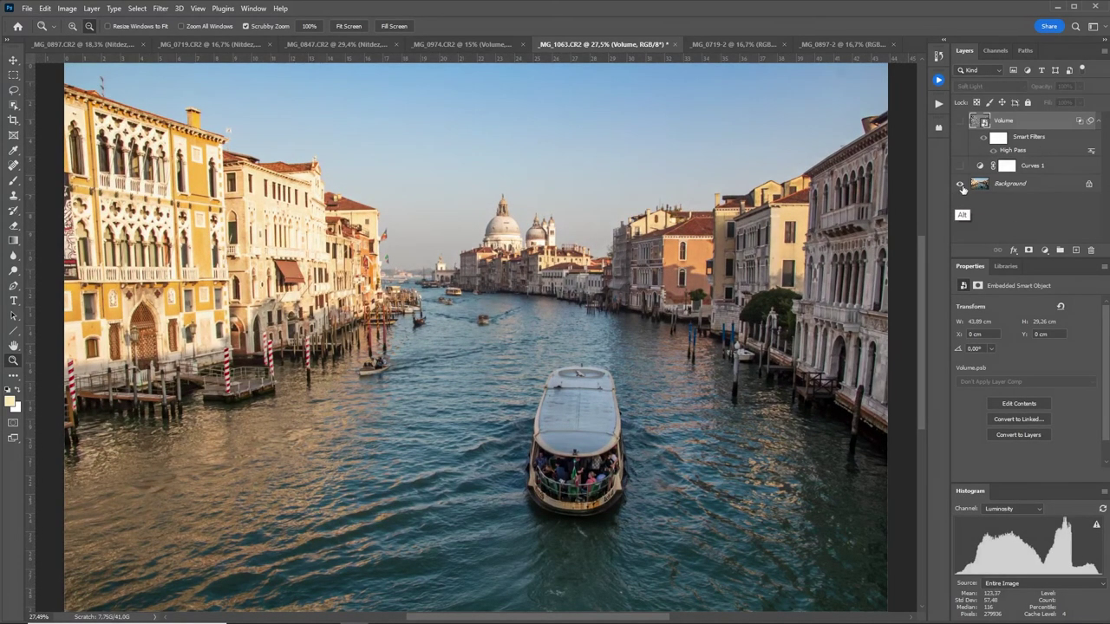
alt+click(960, 187)
drag(697, 182, 744, 172)
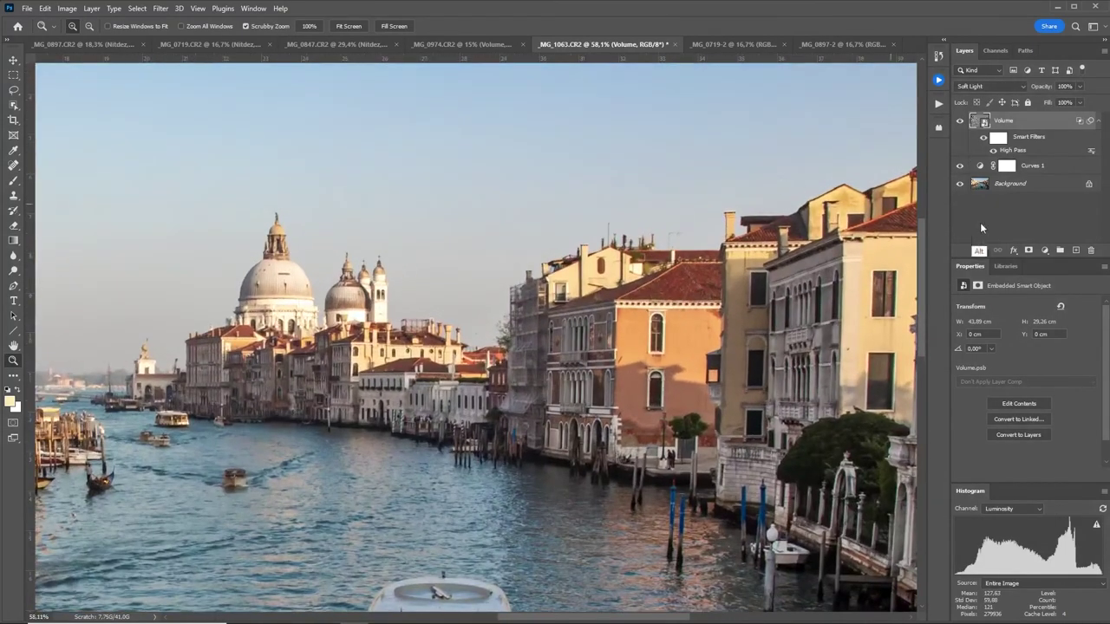
alt+click(959, 187)
alt+click(959, 187)
alt+click(960, 187)
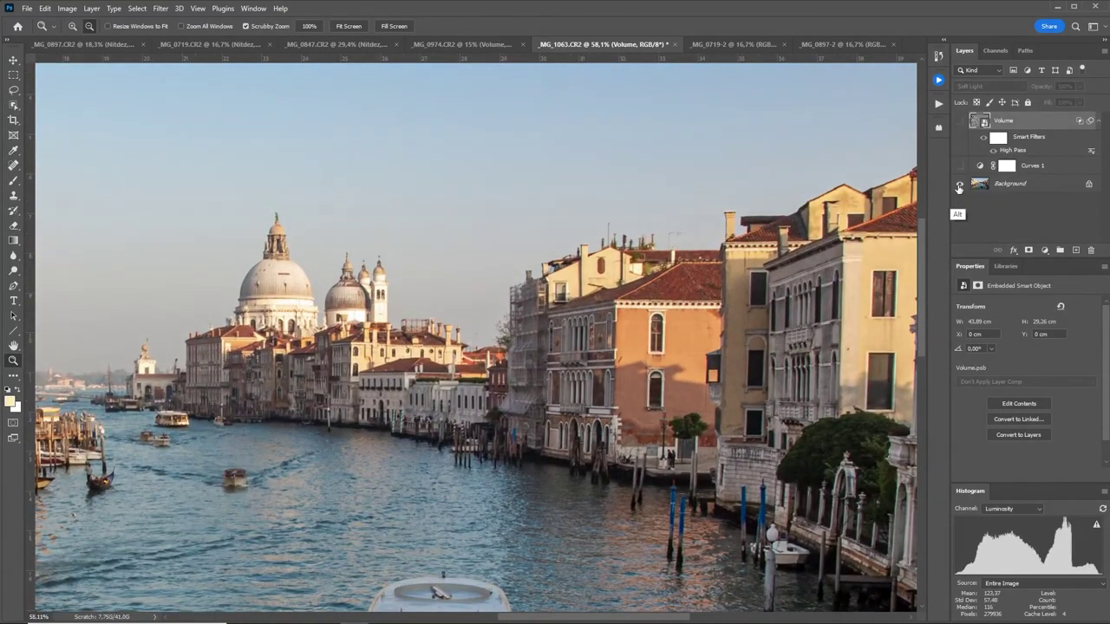
drag(692, 207, 662, 207)
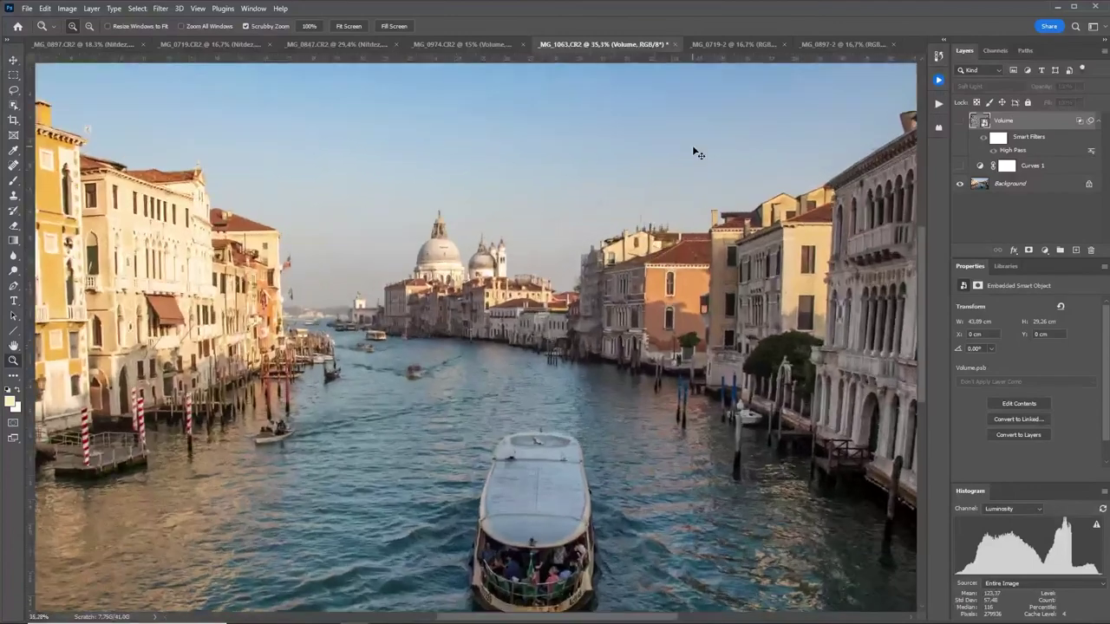
key(ctrl+0)
Switch to _MG_0719.CR2 and compare its unedited bottom layer with the full stack, looking closely at the stone walls
key(ctrl+Tab)
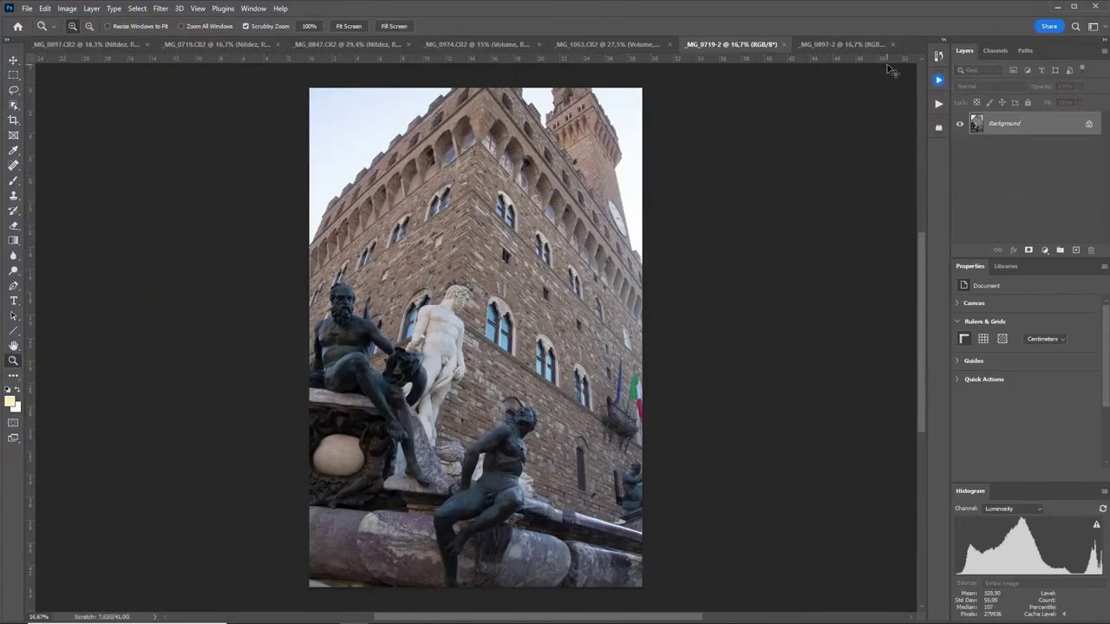
key(ctrl+Tab)
key(ctrl+Tab)
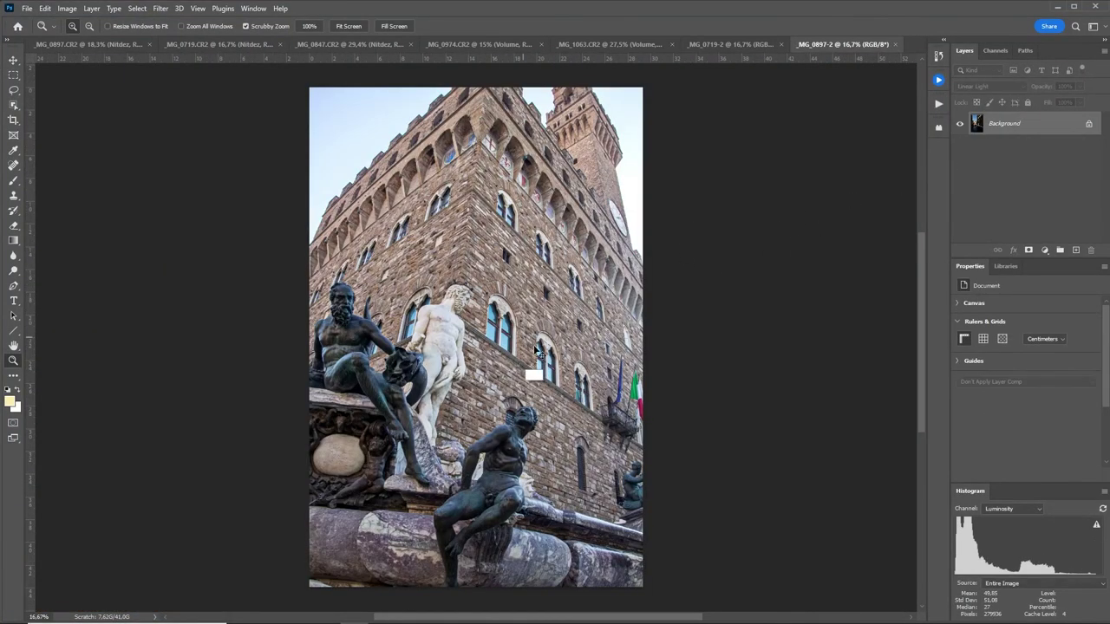
alt+click(959, 220)
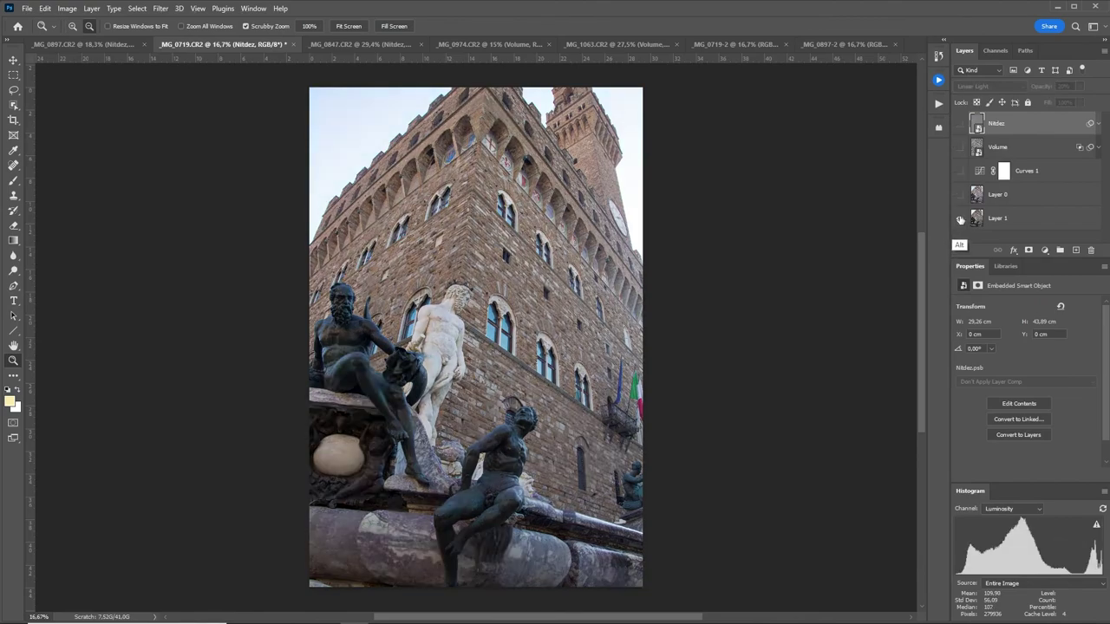
alt+click(960, 220)
drag(464, 204, 728, 210)
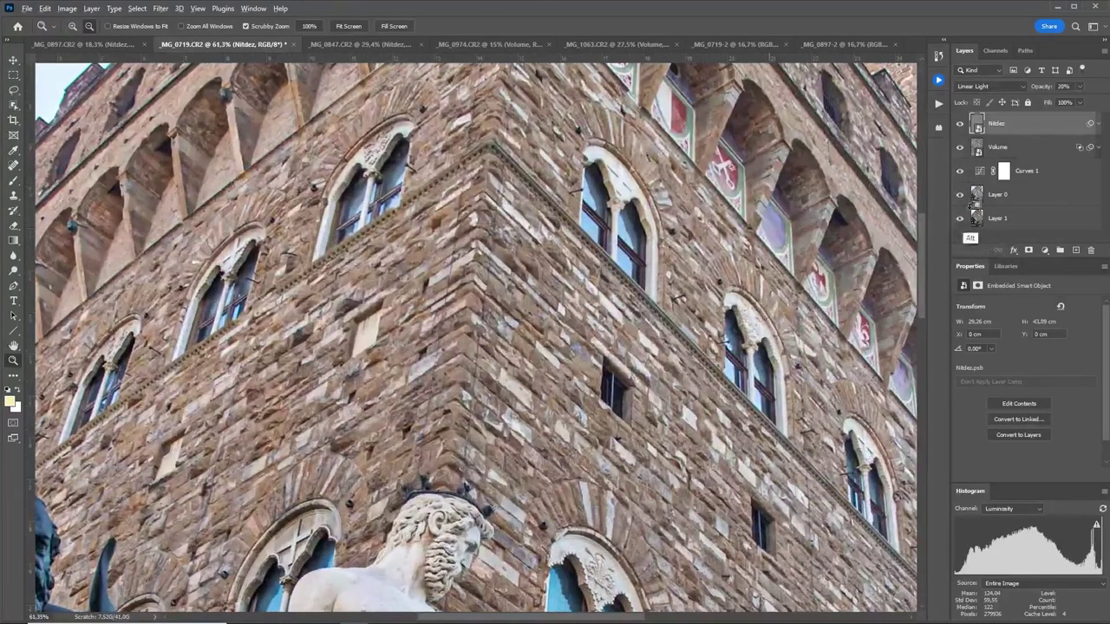
alt+click(959, 218)
alt+click(959, 219)
alt+click(960, 219)
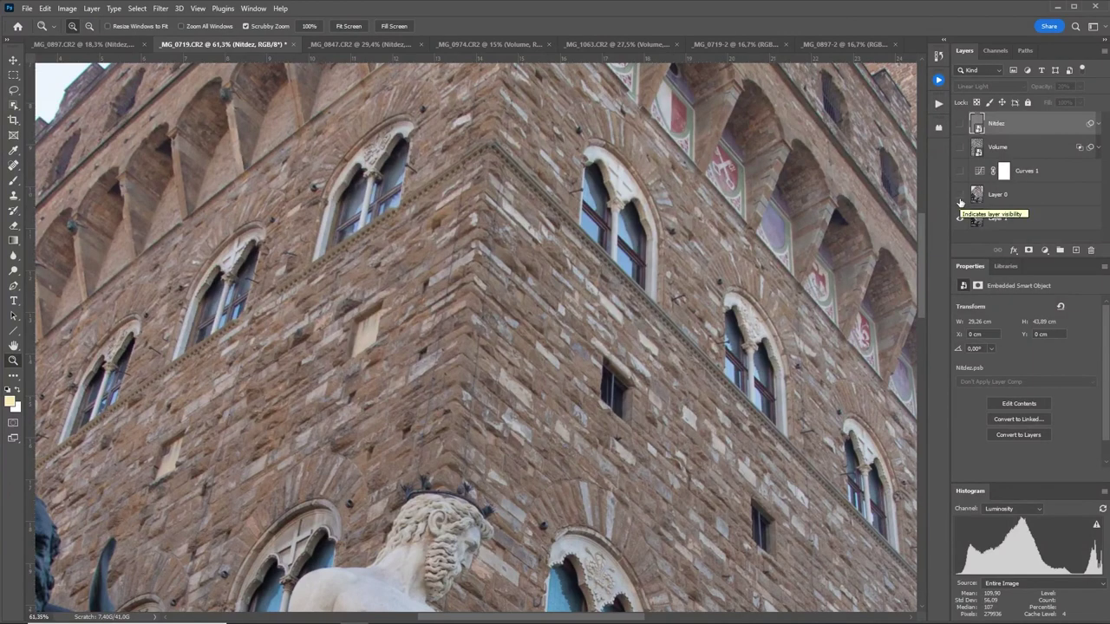
drag(708, 288, 680, 288)
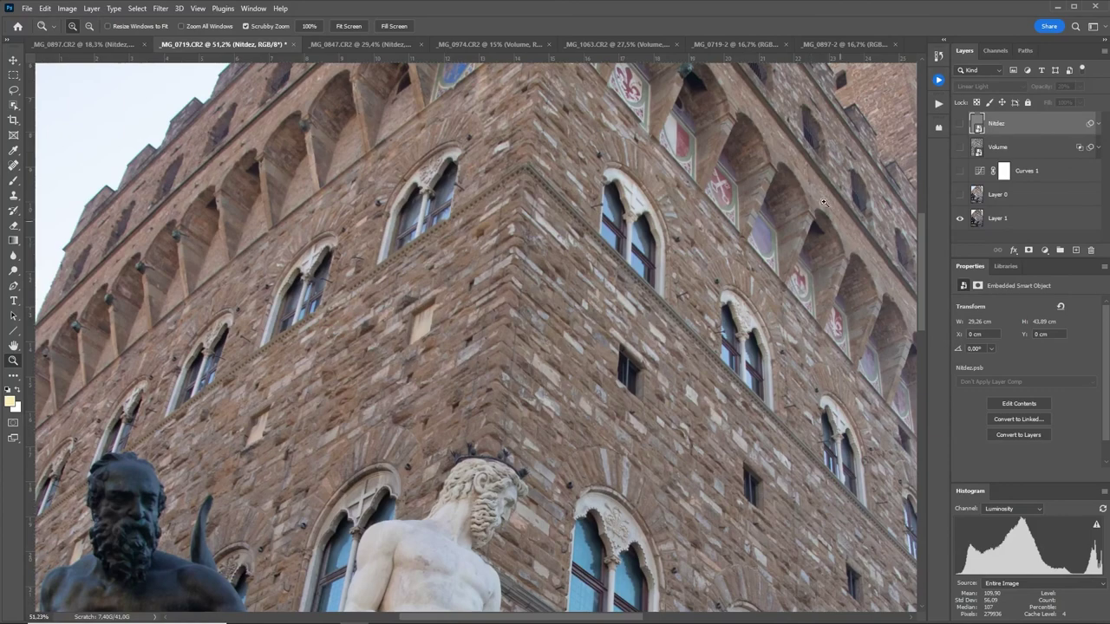
mouse_move(664, 262)
mouse_down()
mouse_move(694, 263)
mouse_move(650, 262)
mouse_up()
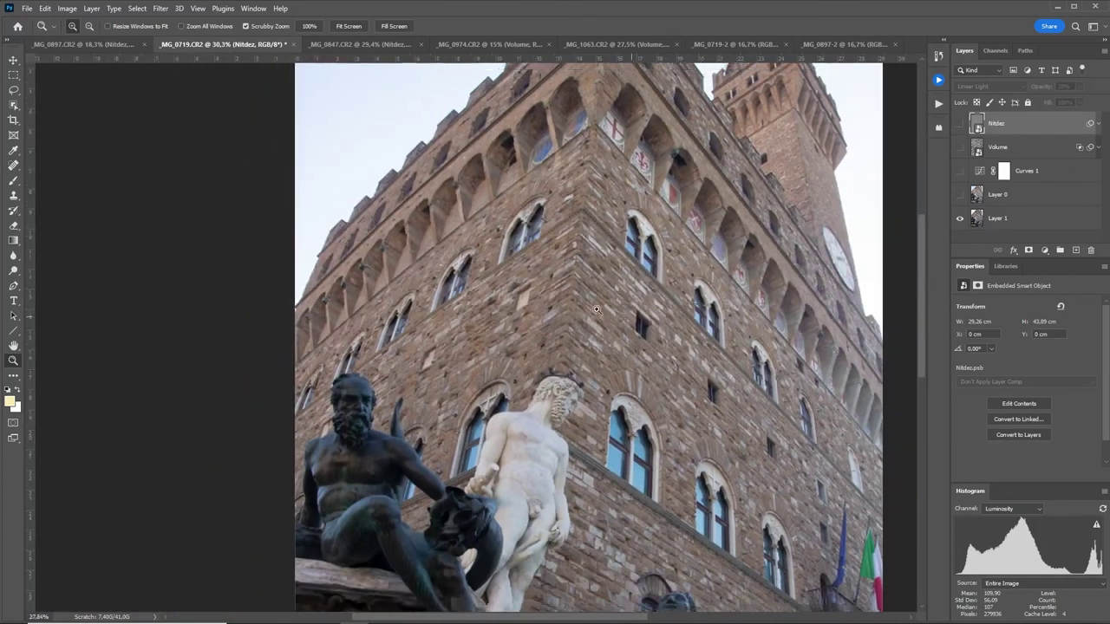